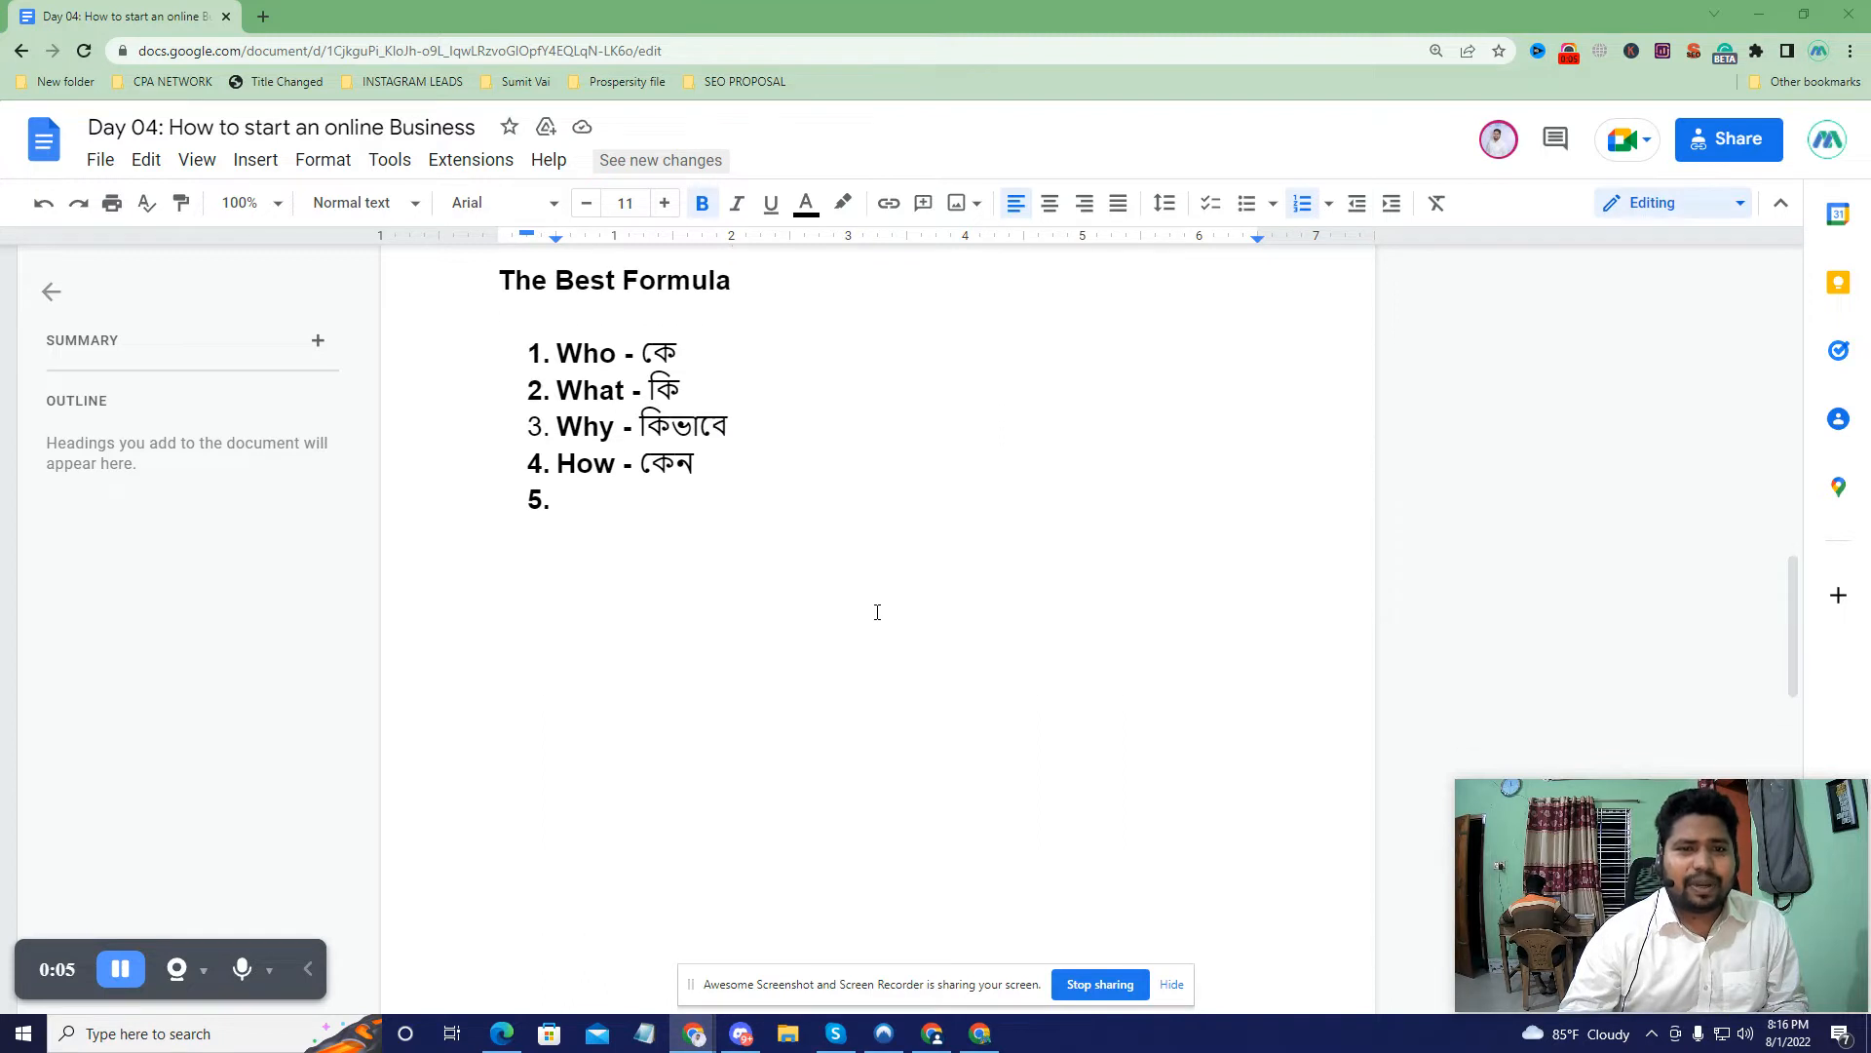
# Step: Go to the "Day 07: How to Run Fb Ads" section of the document and hide the screen-sharing notice
pyautogui.click(714, 612)
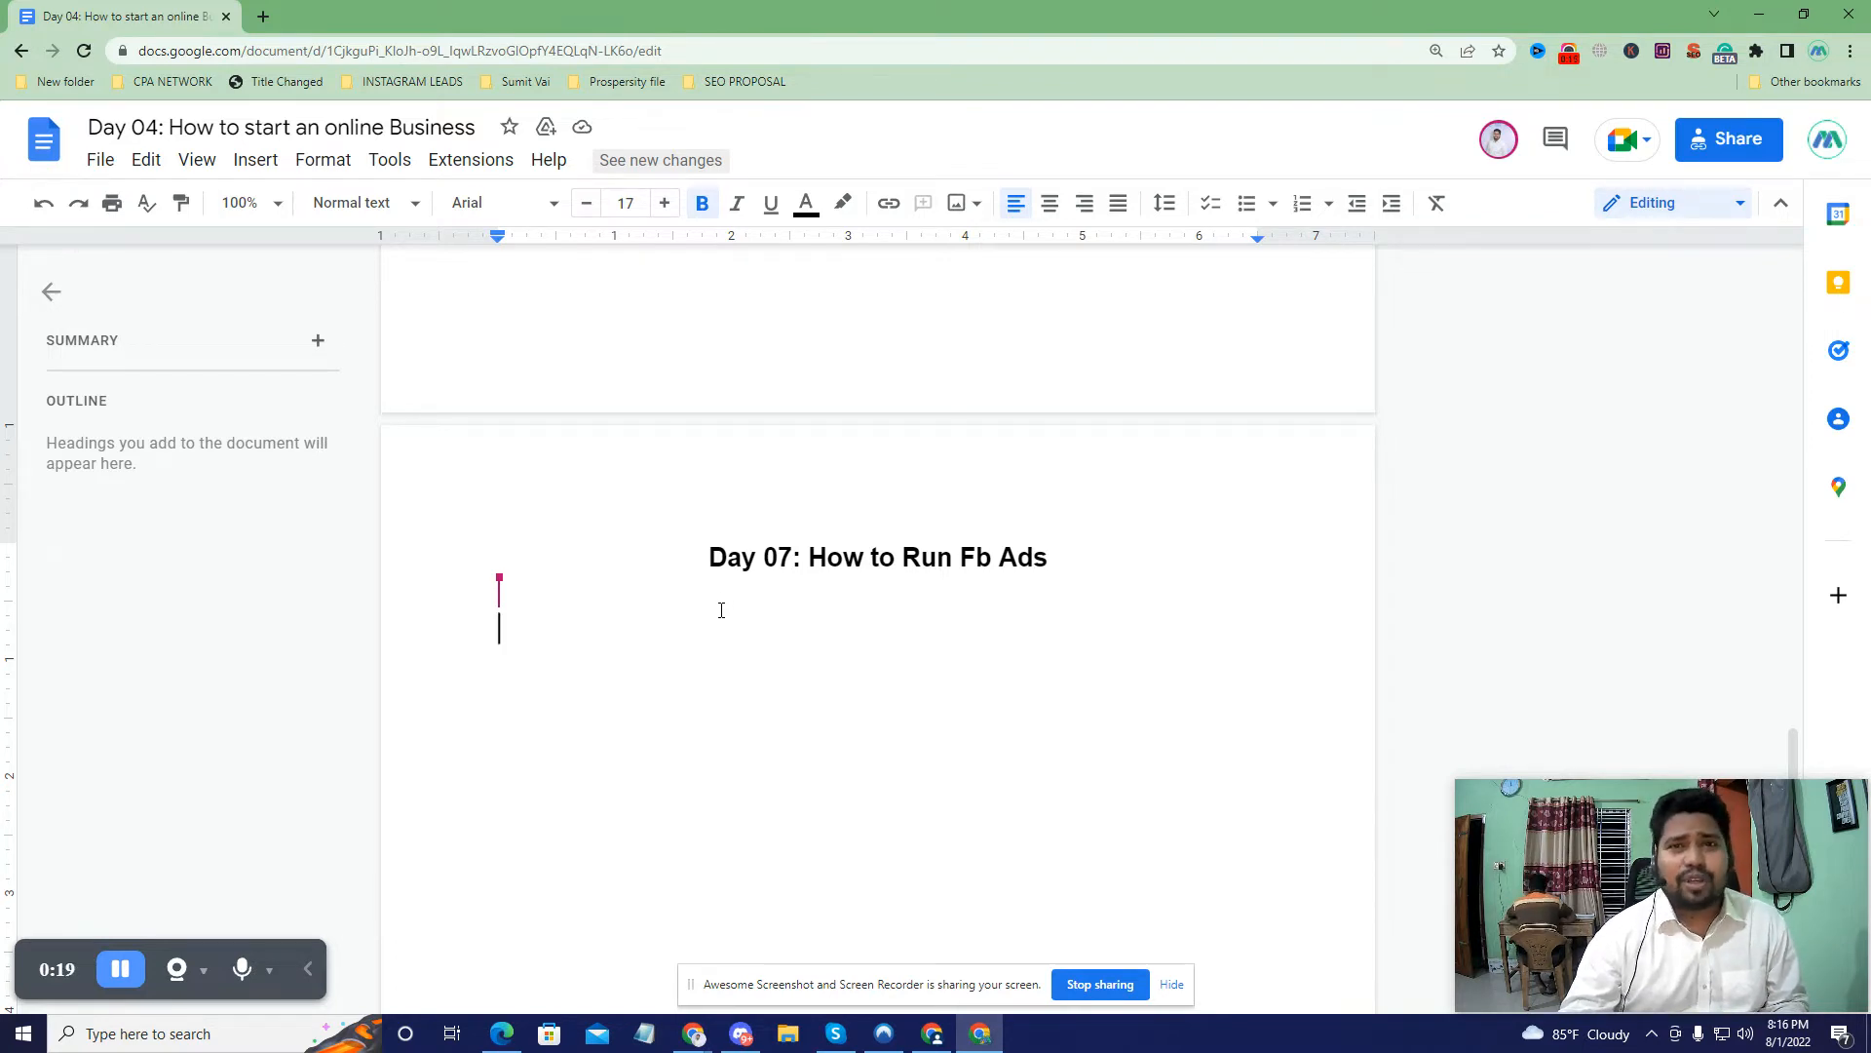
pyautogui.click(1171, 984)
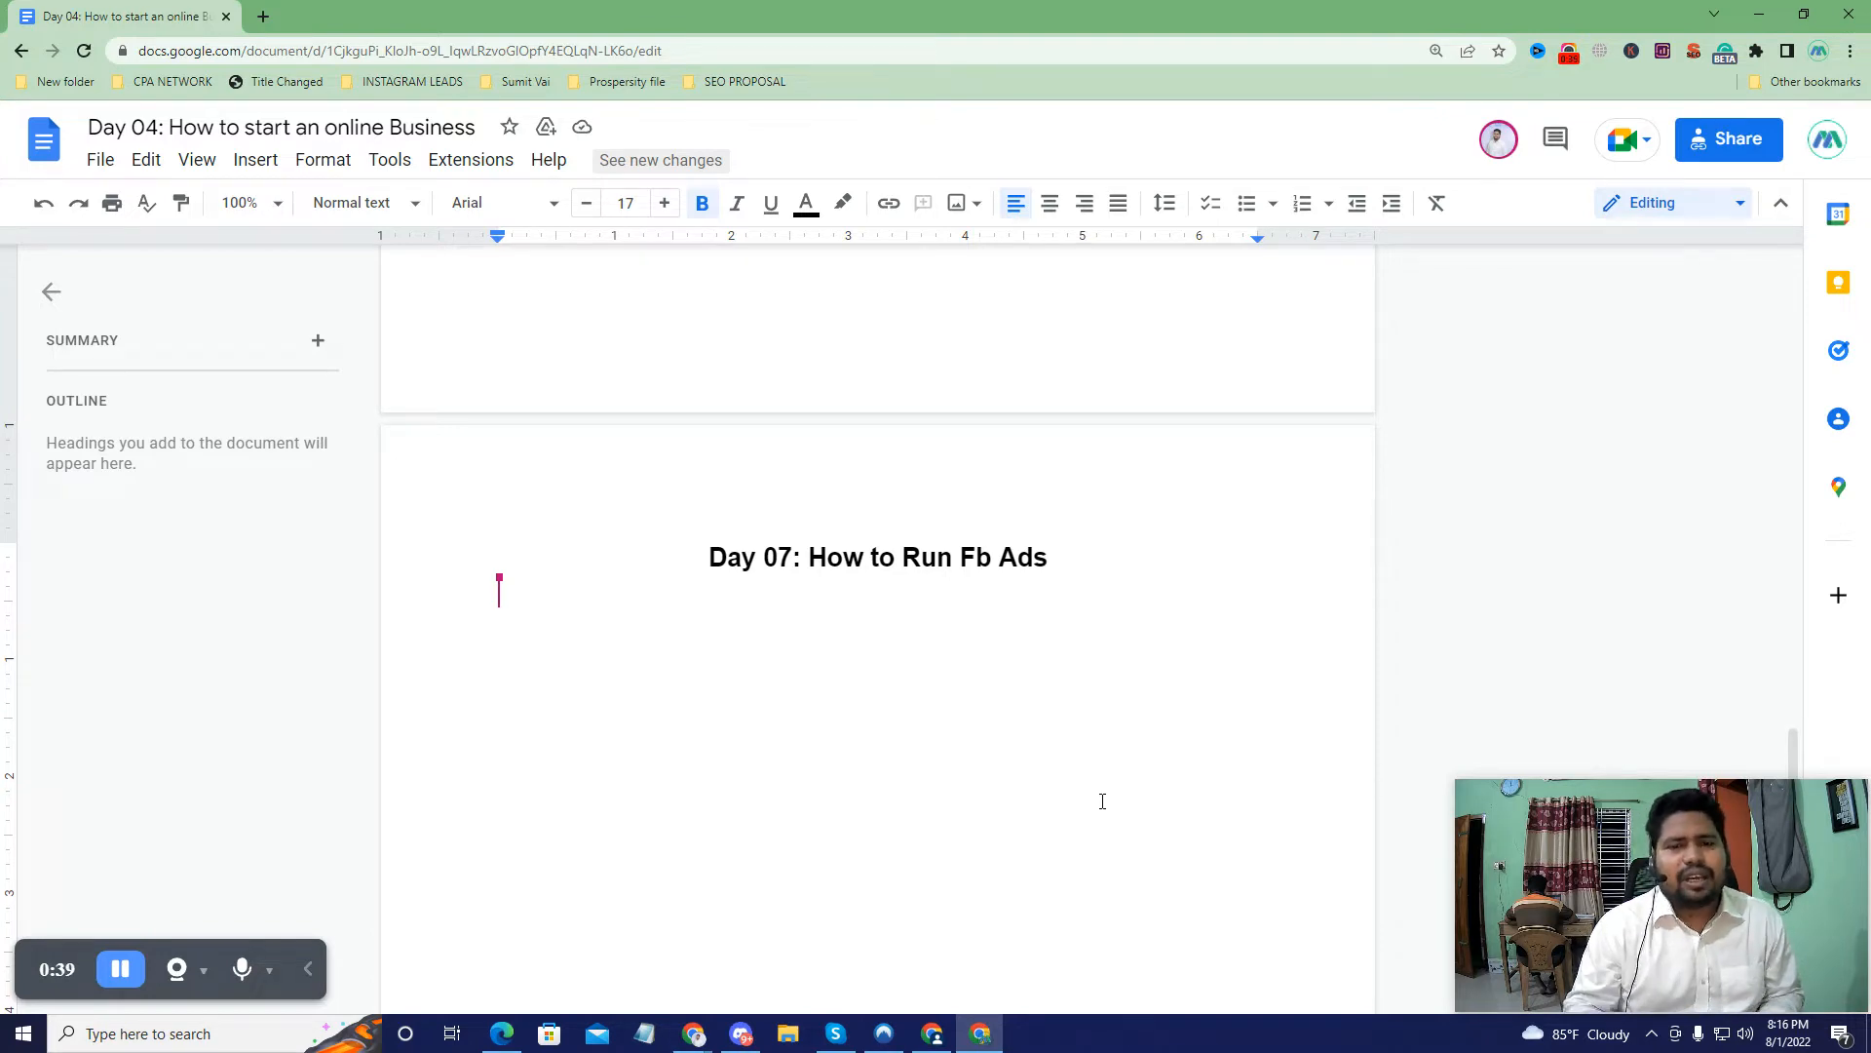
# Step: Switch to the পাঠক গৃহ Facebook page in the other browser window, find the book bundle video post and pause the video
pyautogui.click(938, 1037)
pyautogui.click(137, 17)
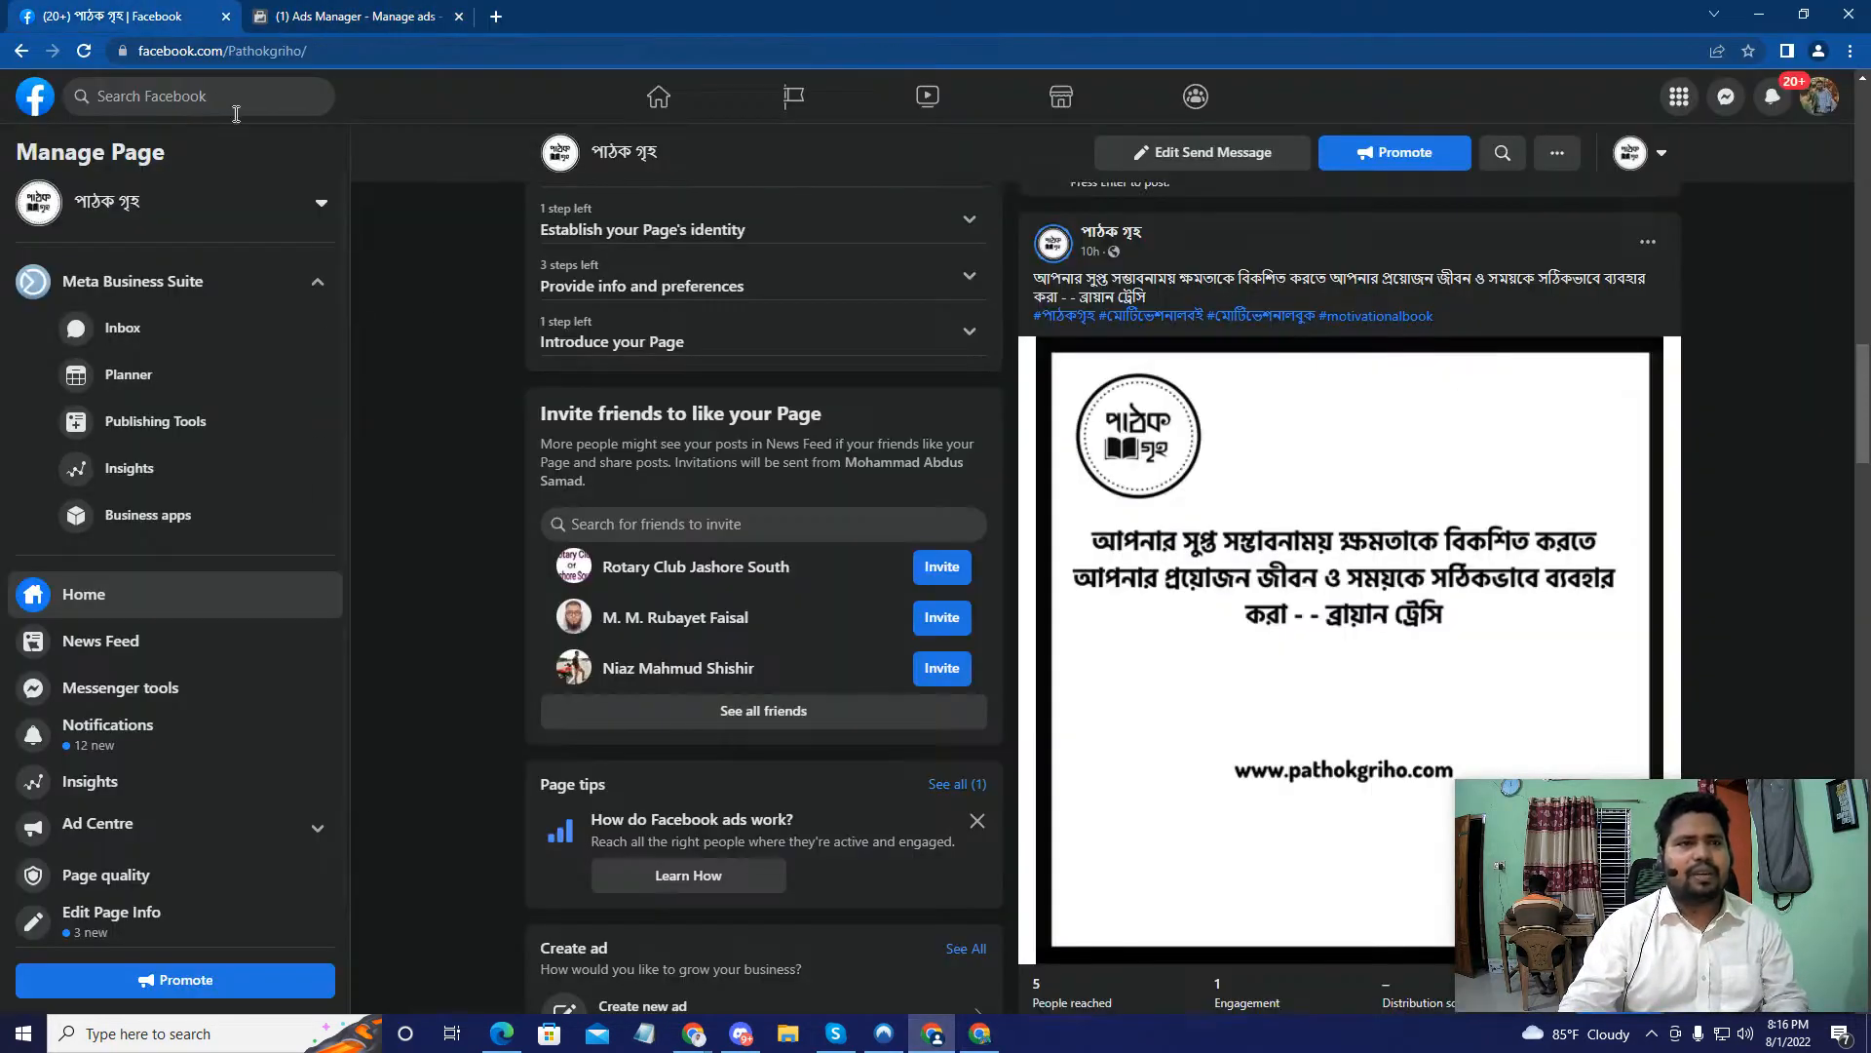
pyautogui.scroll(-3, 1191, 657)
pyautogui.scroll(-10, 1202, 653)
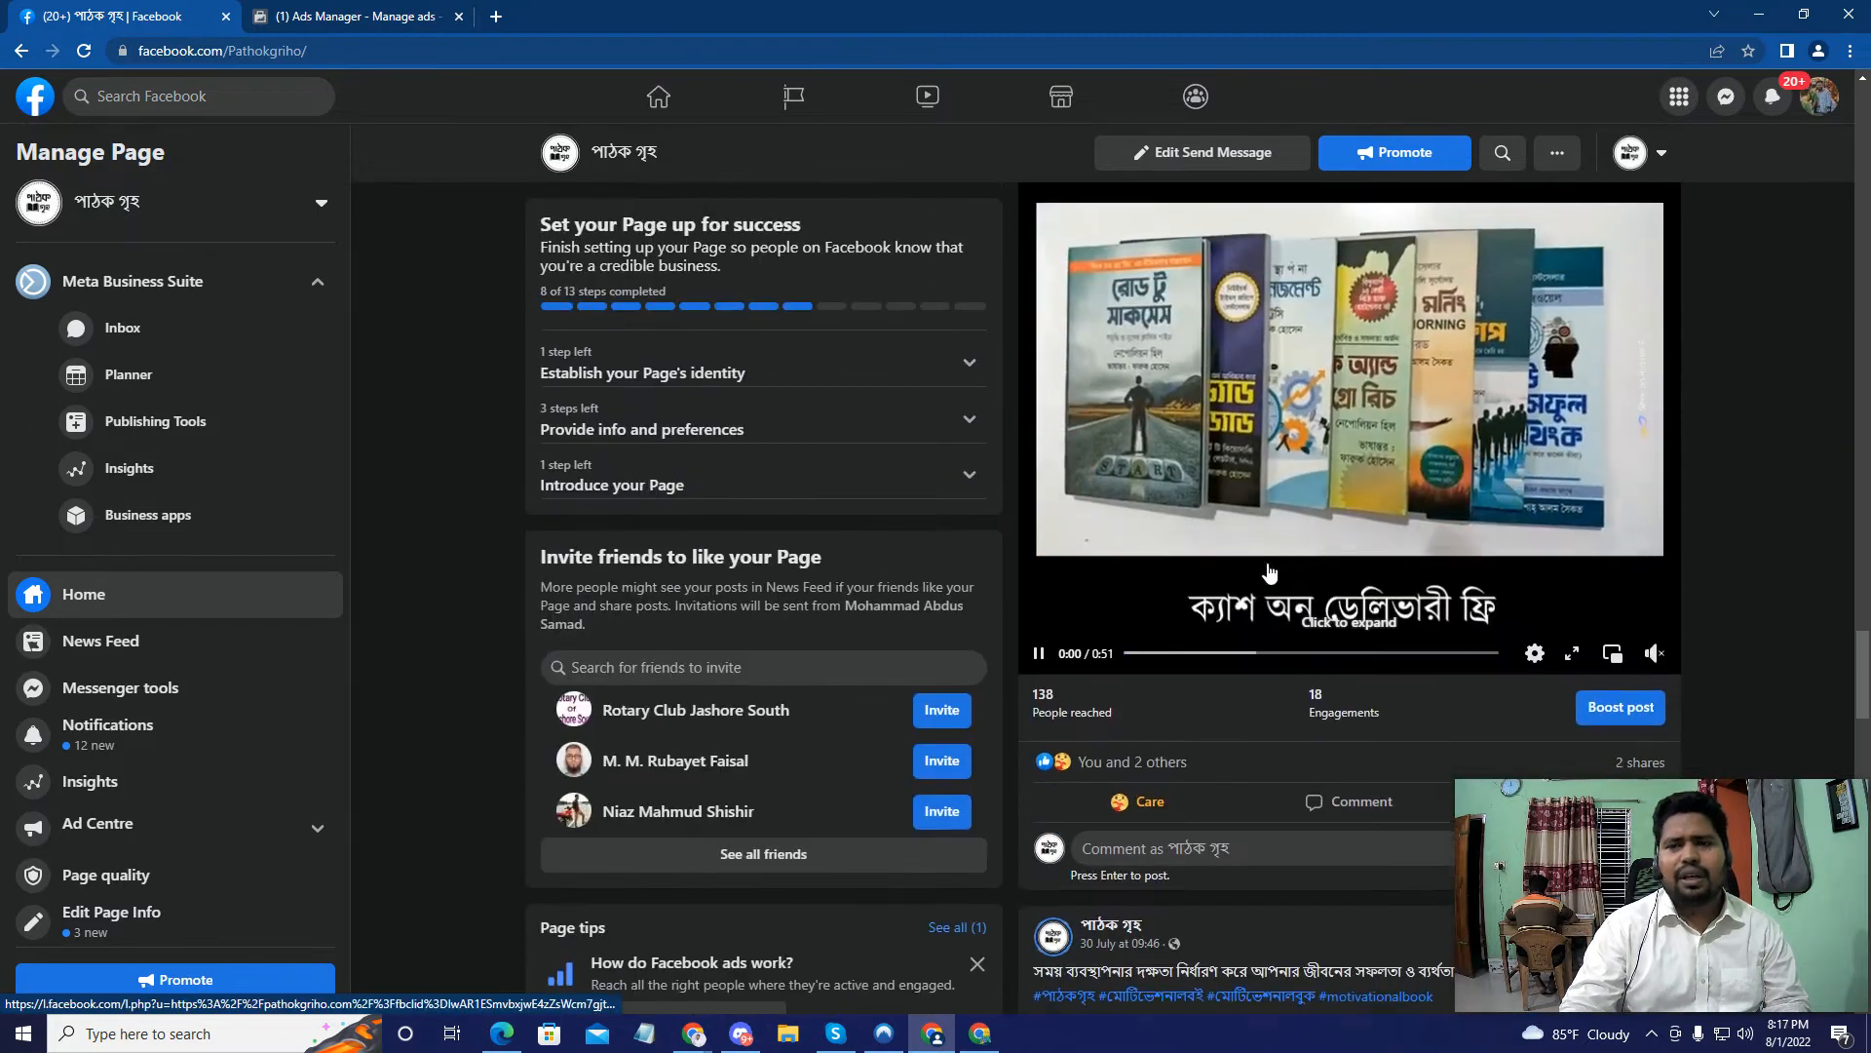
pyautogui.click(1040, 762)
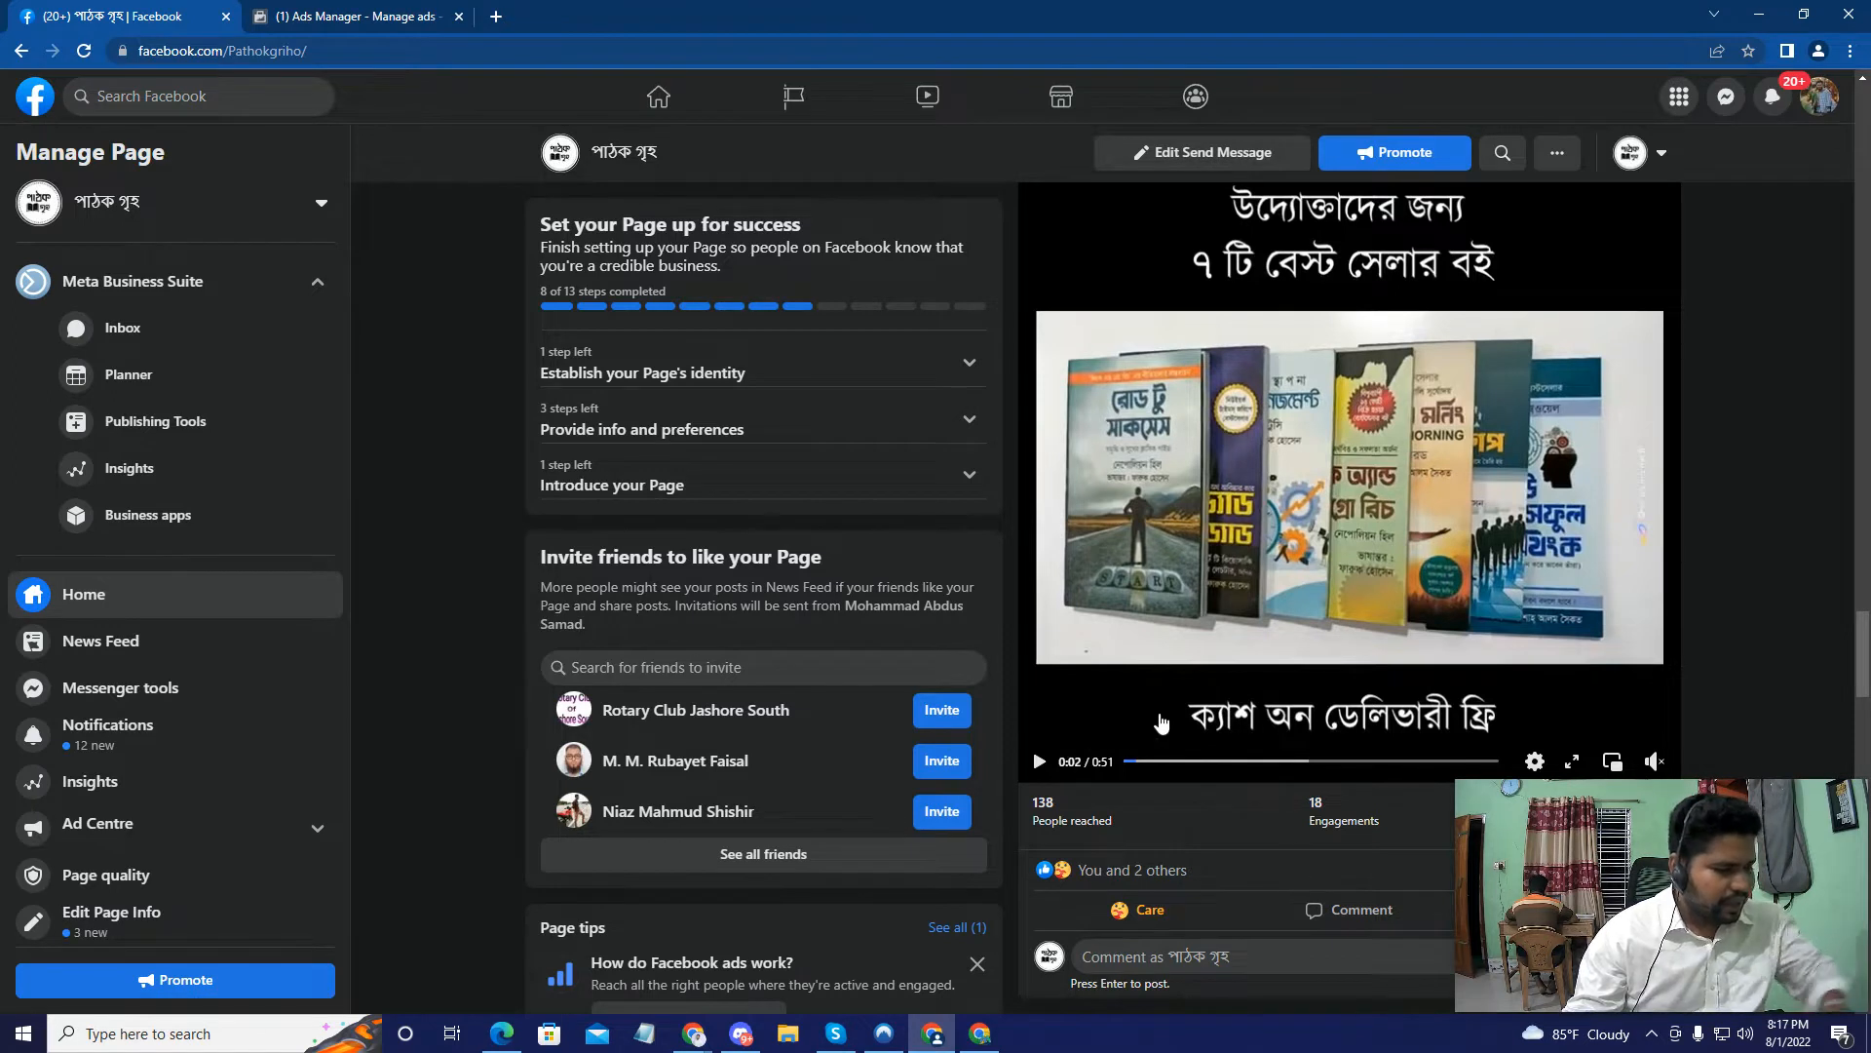
# Step: Expand the book bundle post's full text and examine its offer details, video and engagement figures
pyautogui.scroll(2, 1245, 659)
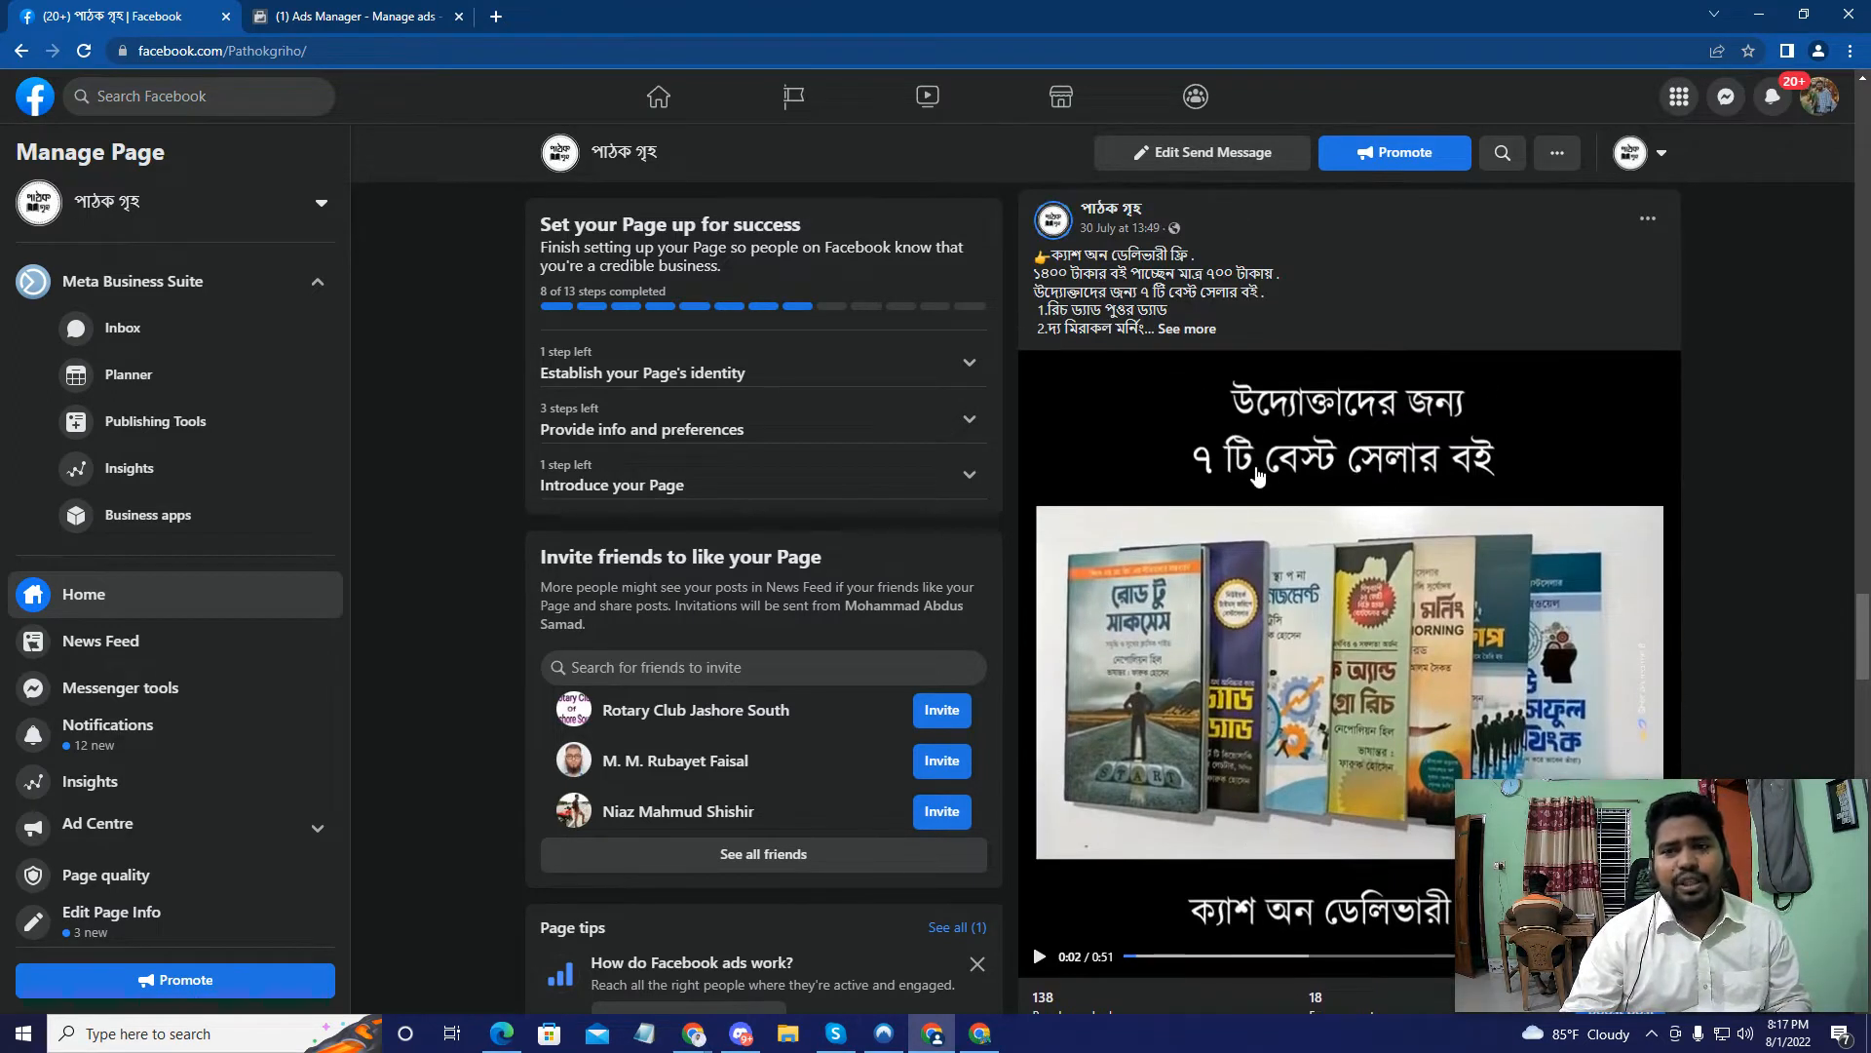
pyautogui.scroll(-1, 1249, 433)
pyautogui.scroll(-1, 1366, 511)
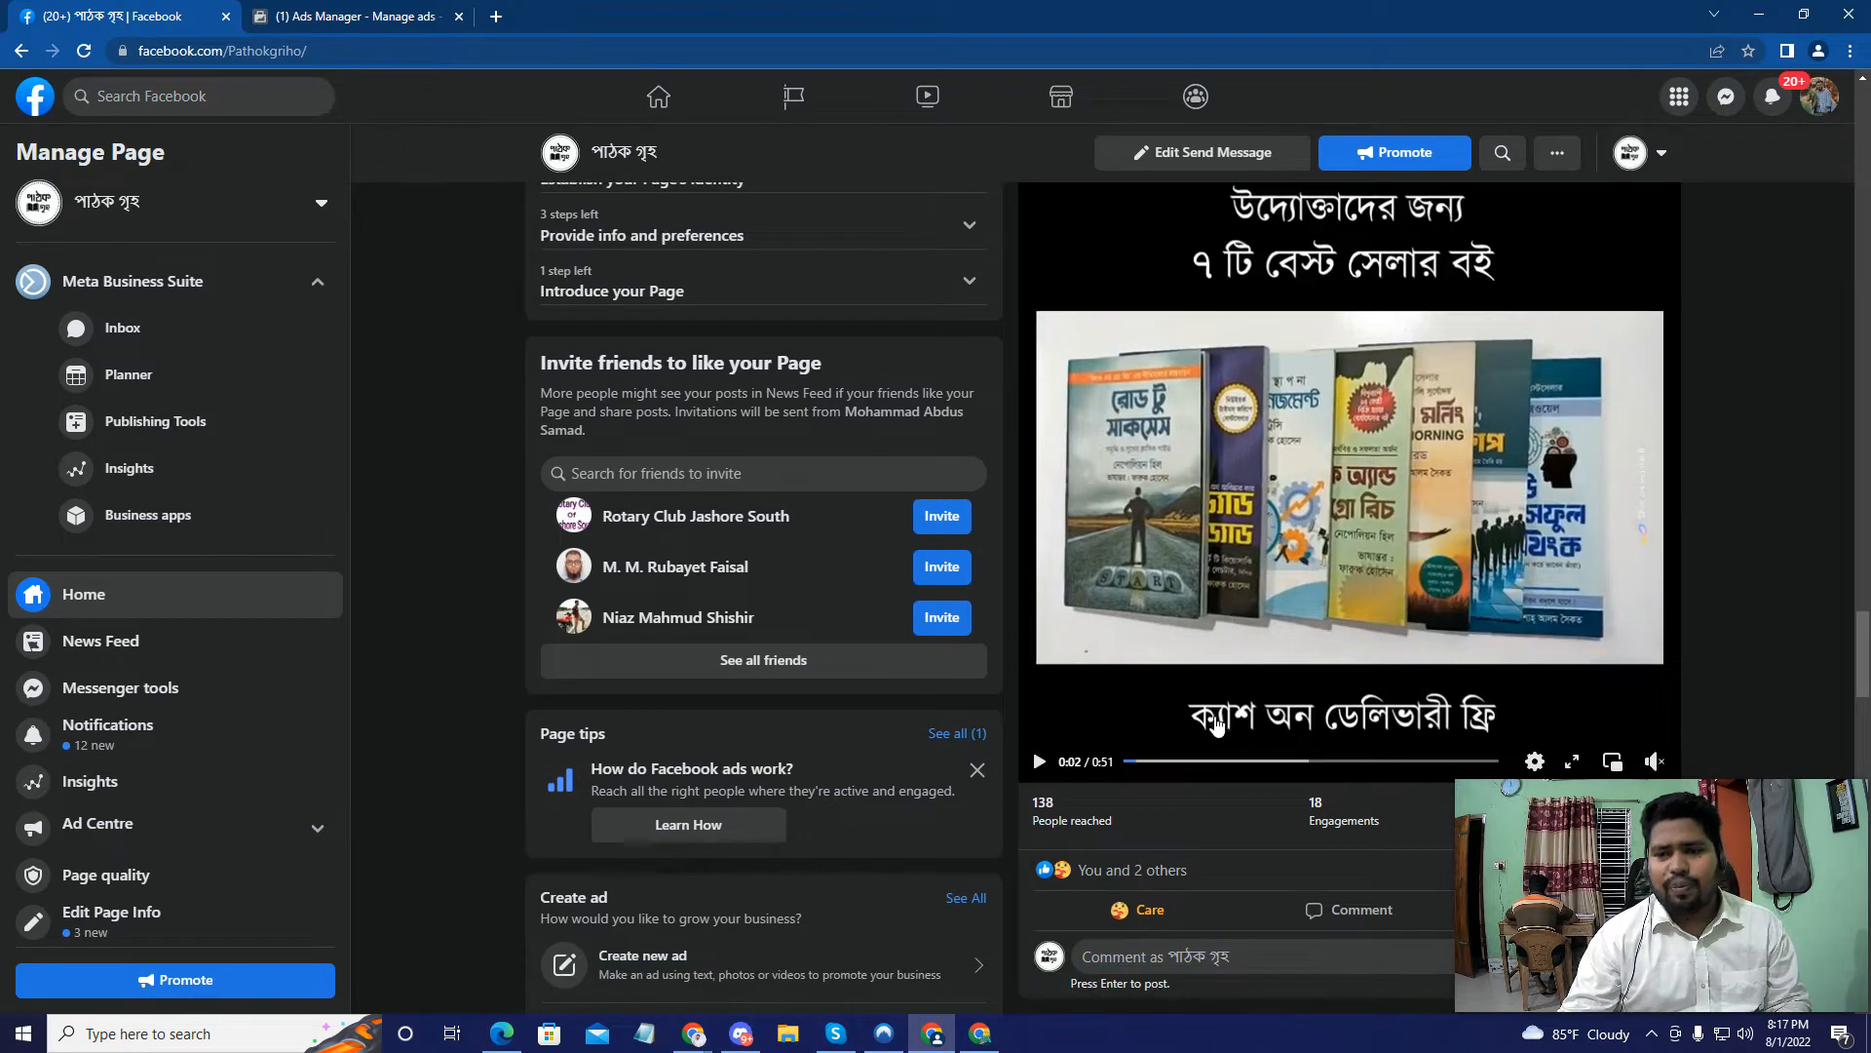
pyautogui.scroll(-1, 1169, 624)
pyautogui.scroll(5, 1131, 601)
pyautogui.click(1181, 529)
pyautogui.scroll(-4, 1175, 534)
pyautogui.scroll(3, 1179, 532)
pyautogui.scroll(-3, 1065, 402)
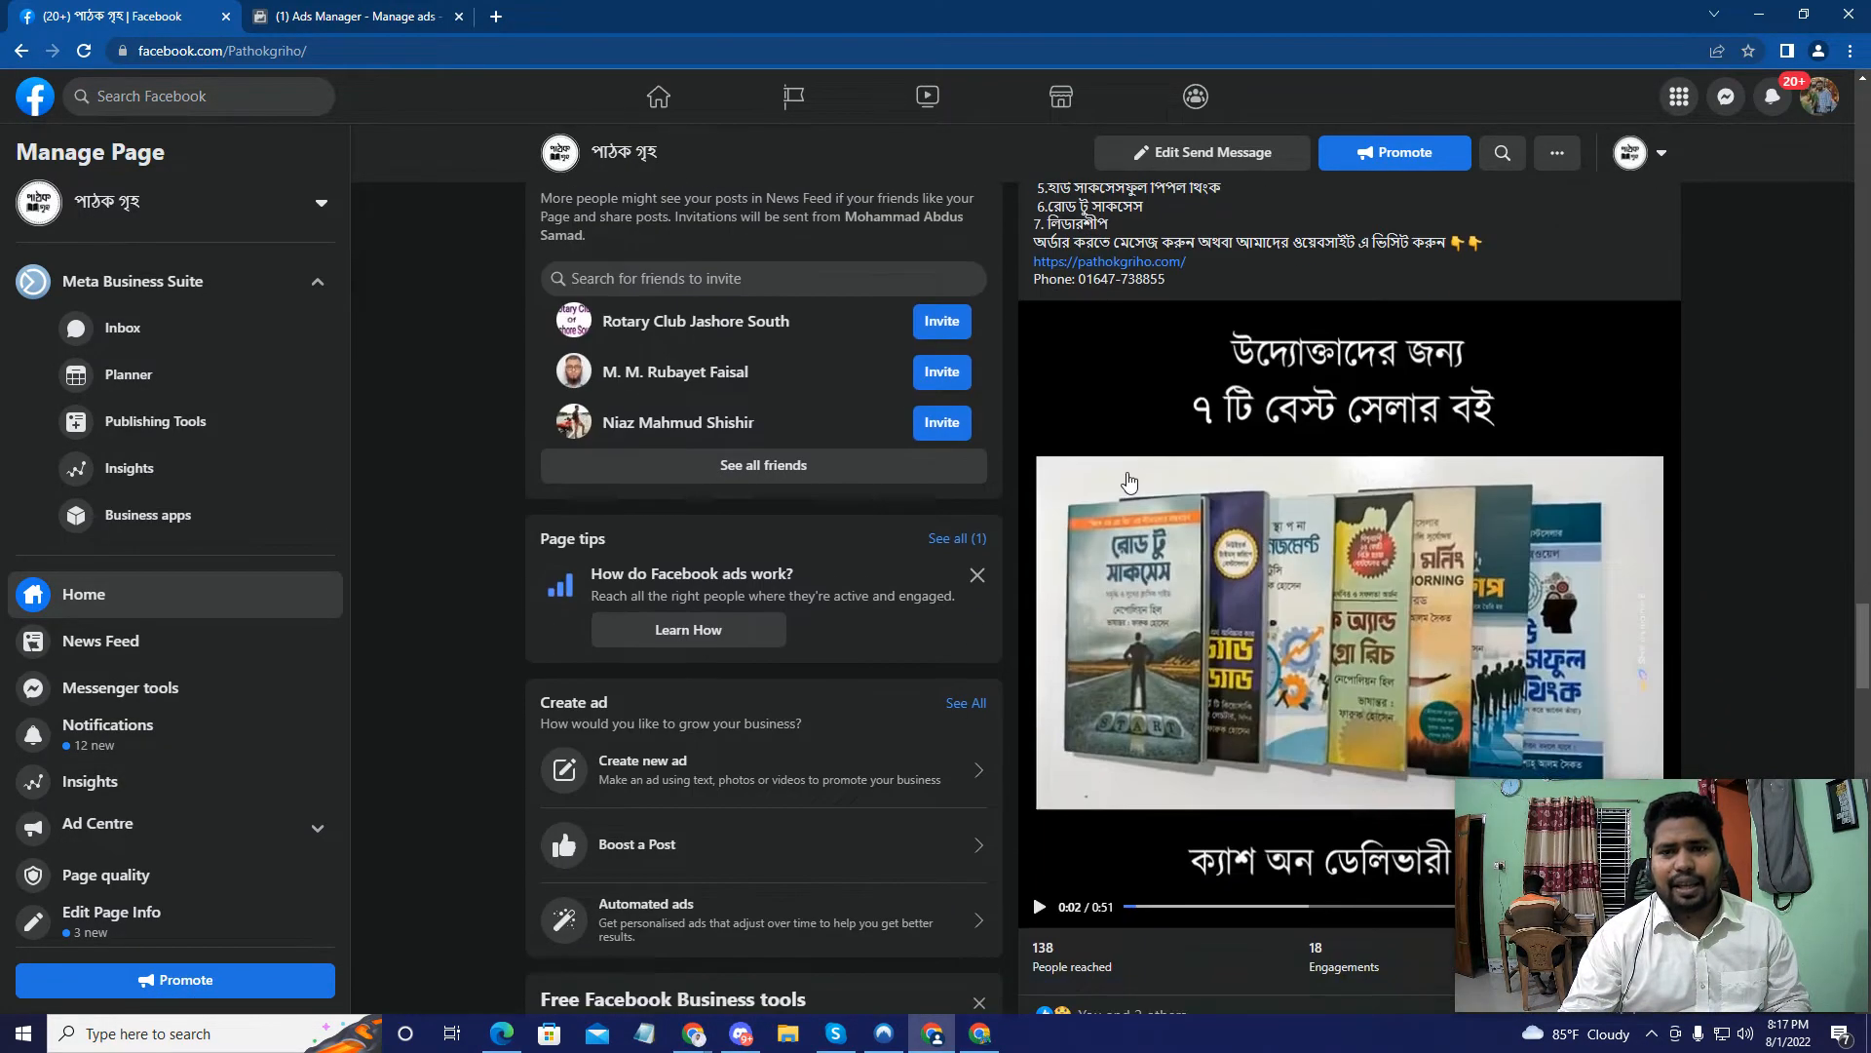
pyautogui.scroll(-5, 1506, 541)
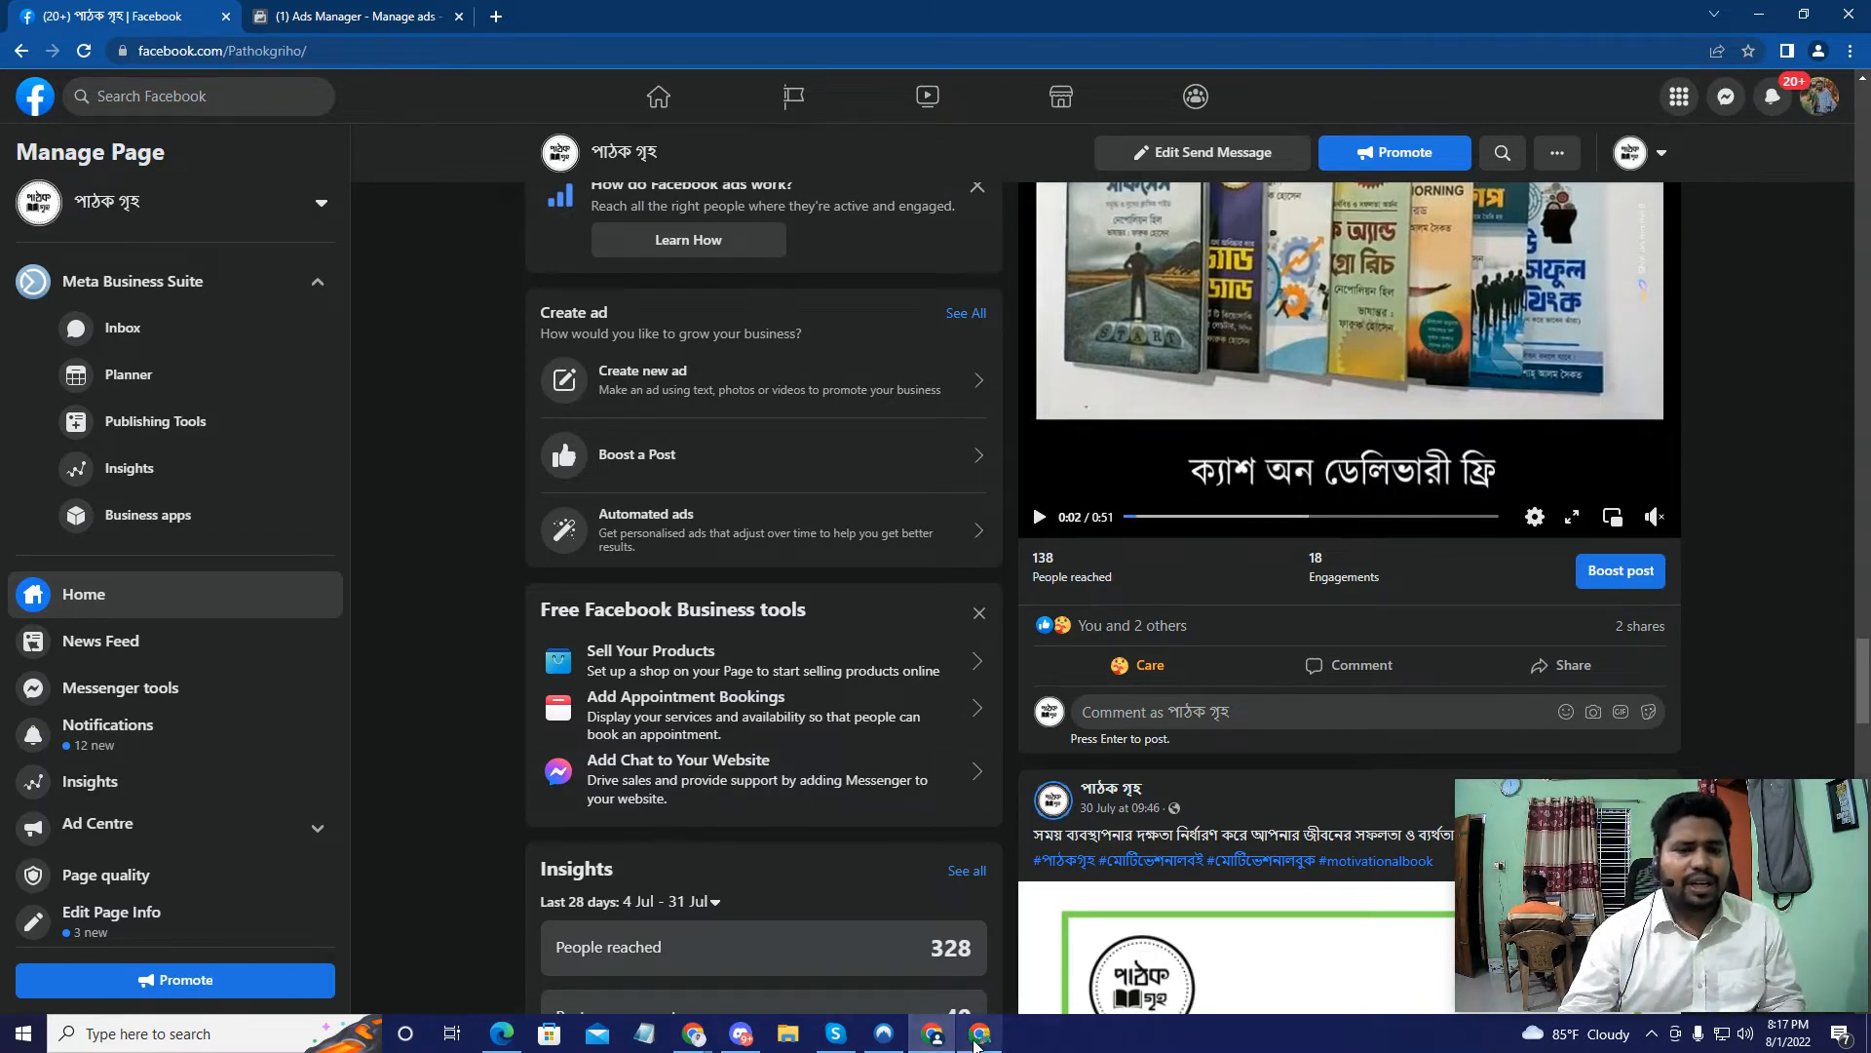
pyautogui.scroll(1, 1144, 588)
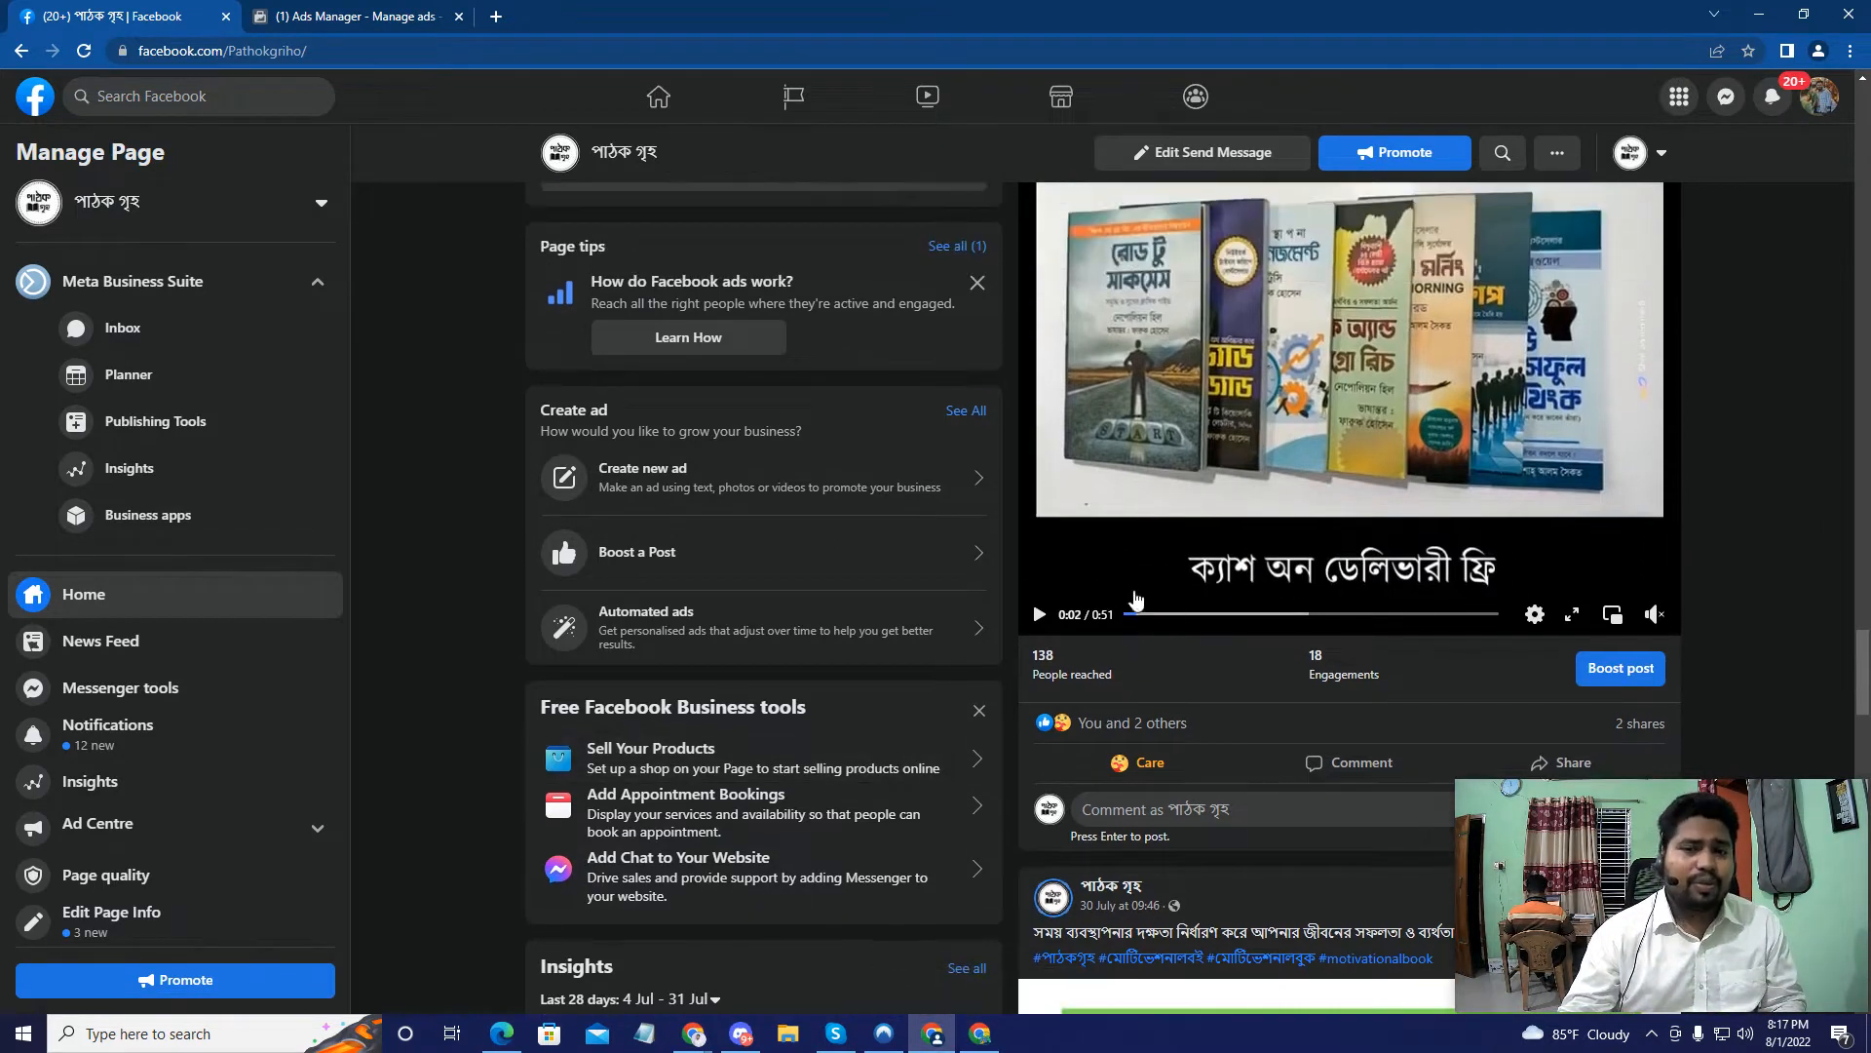
# Step: Switch to Ads Manager and examine which ad accounts are available in the account list
pyautogui.click(341, 17)
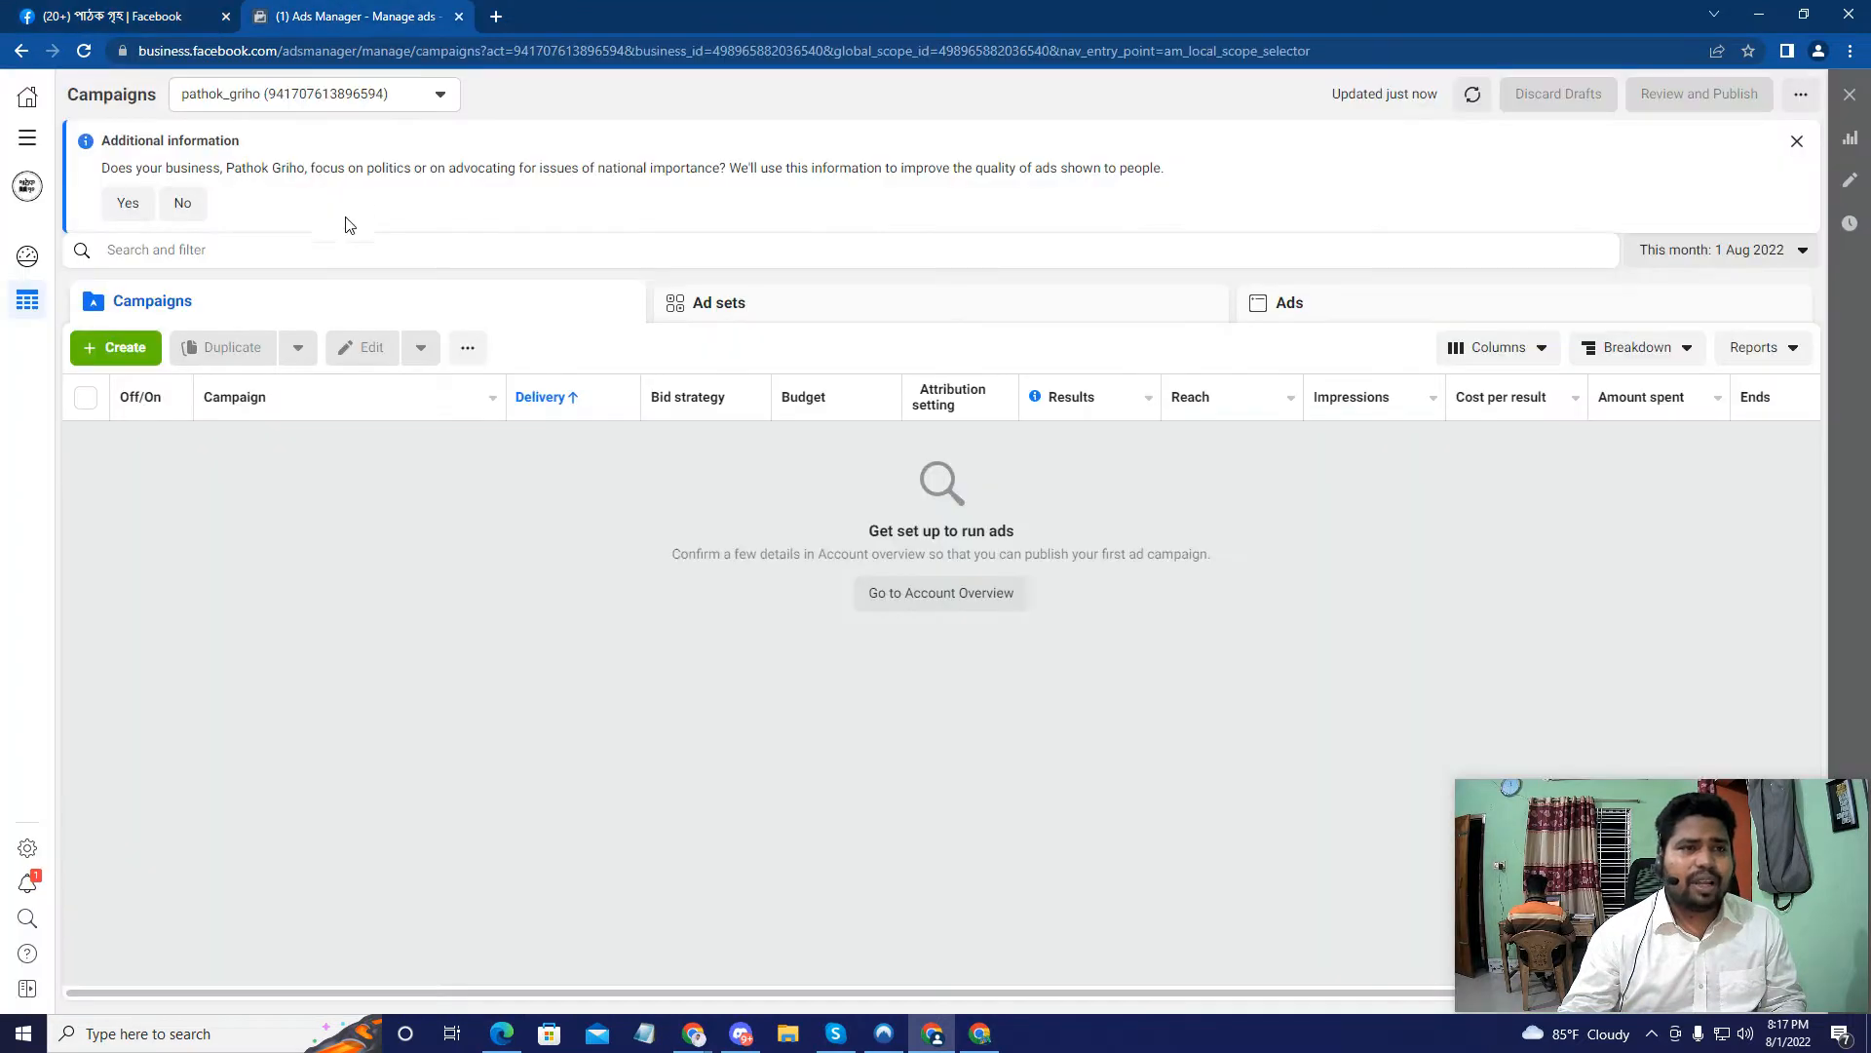
pyautogui.click(312, 97)
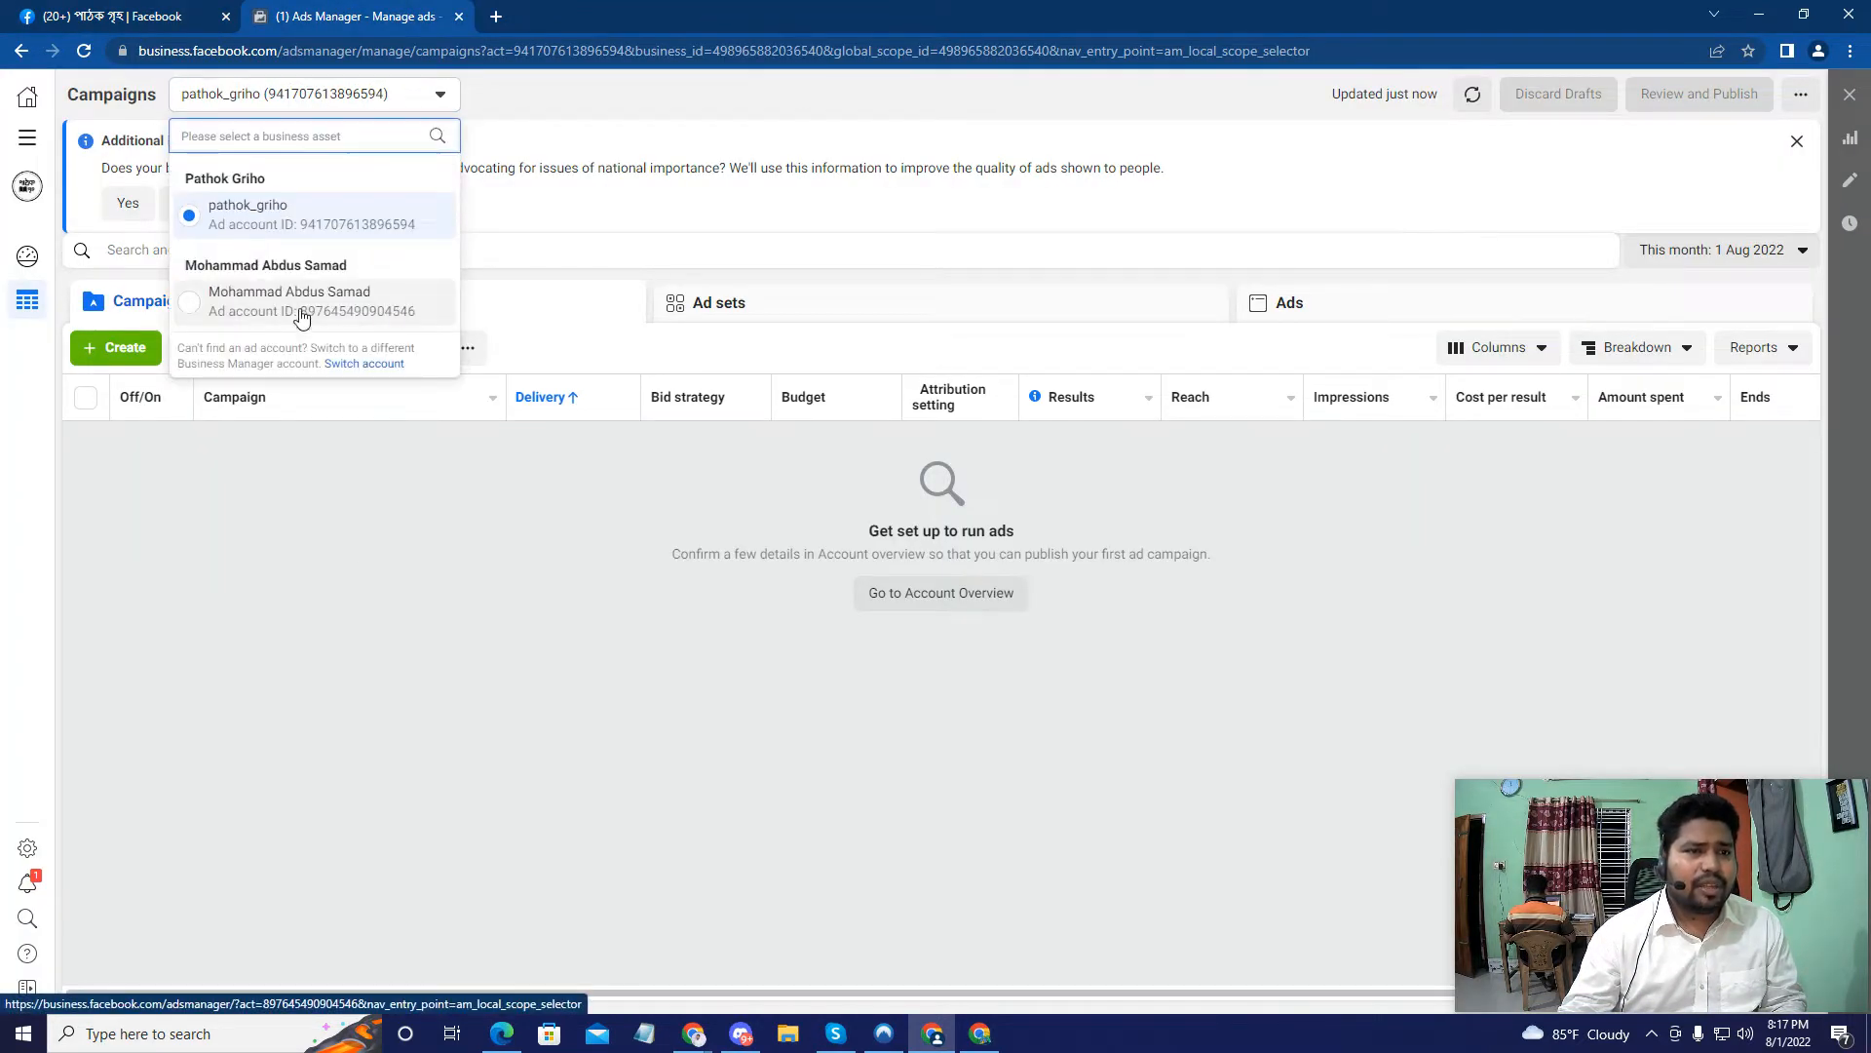
pyautogui.click(358, 591)
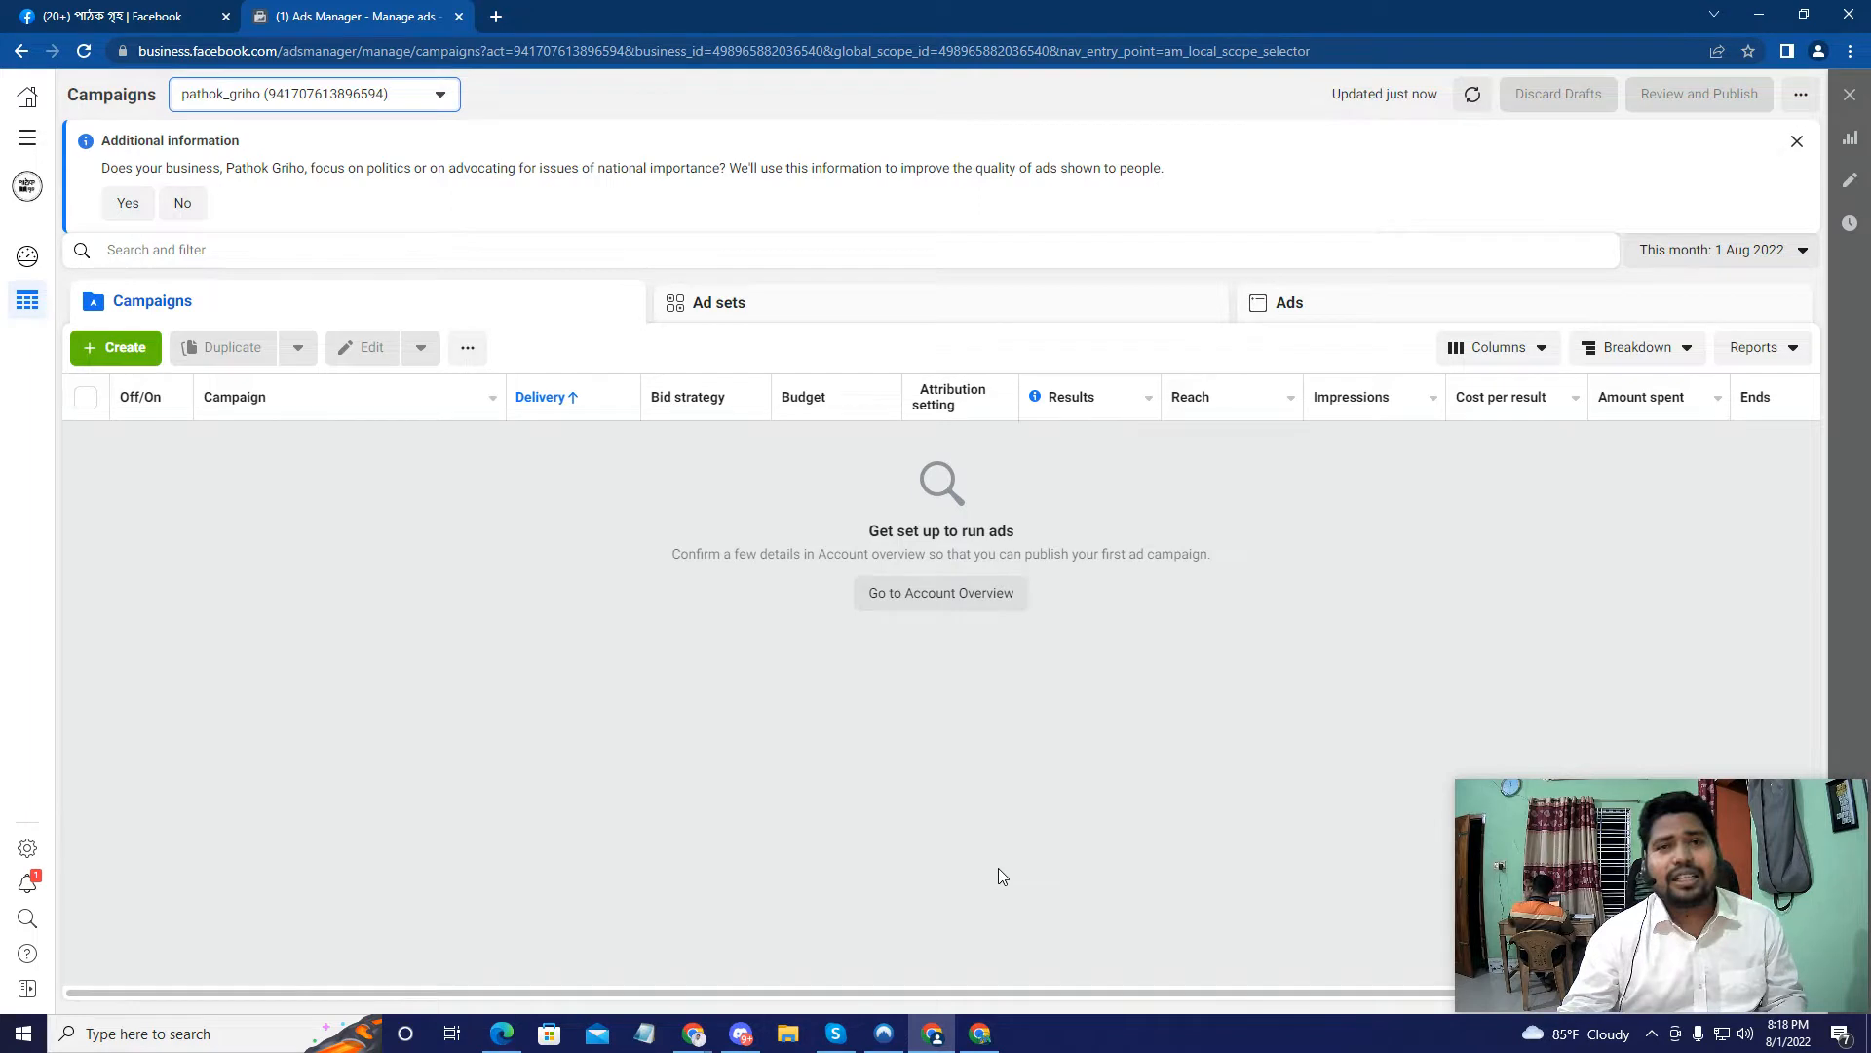
pyautogui.click(980, 1032)
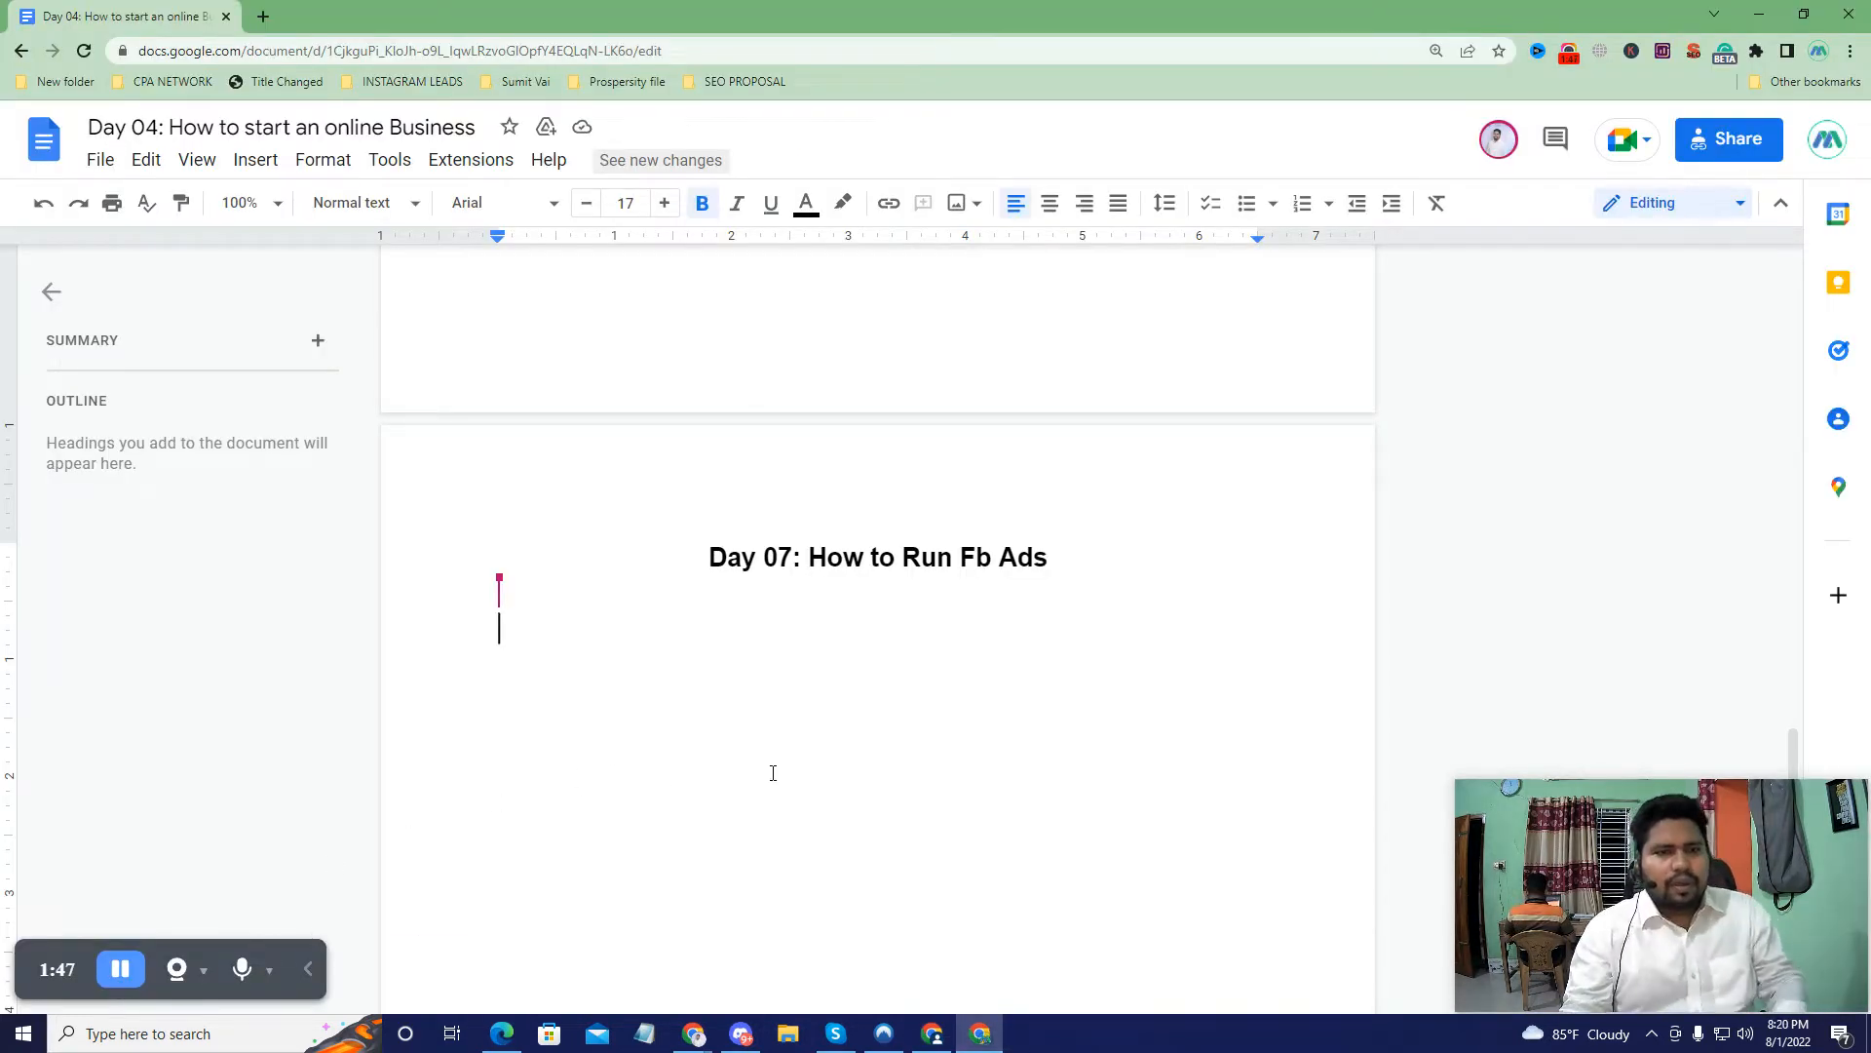
pyautogui.click(932, 1031)
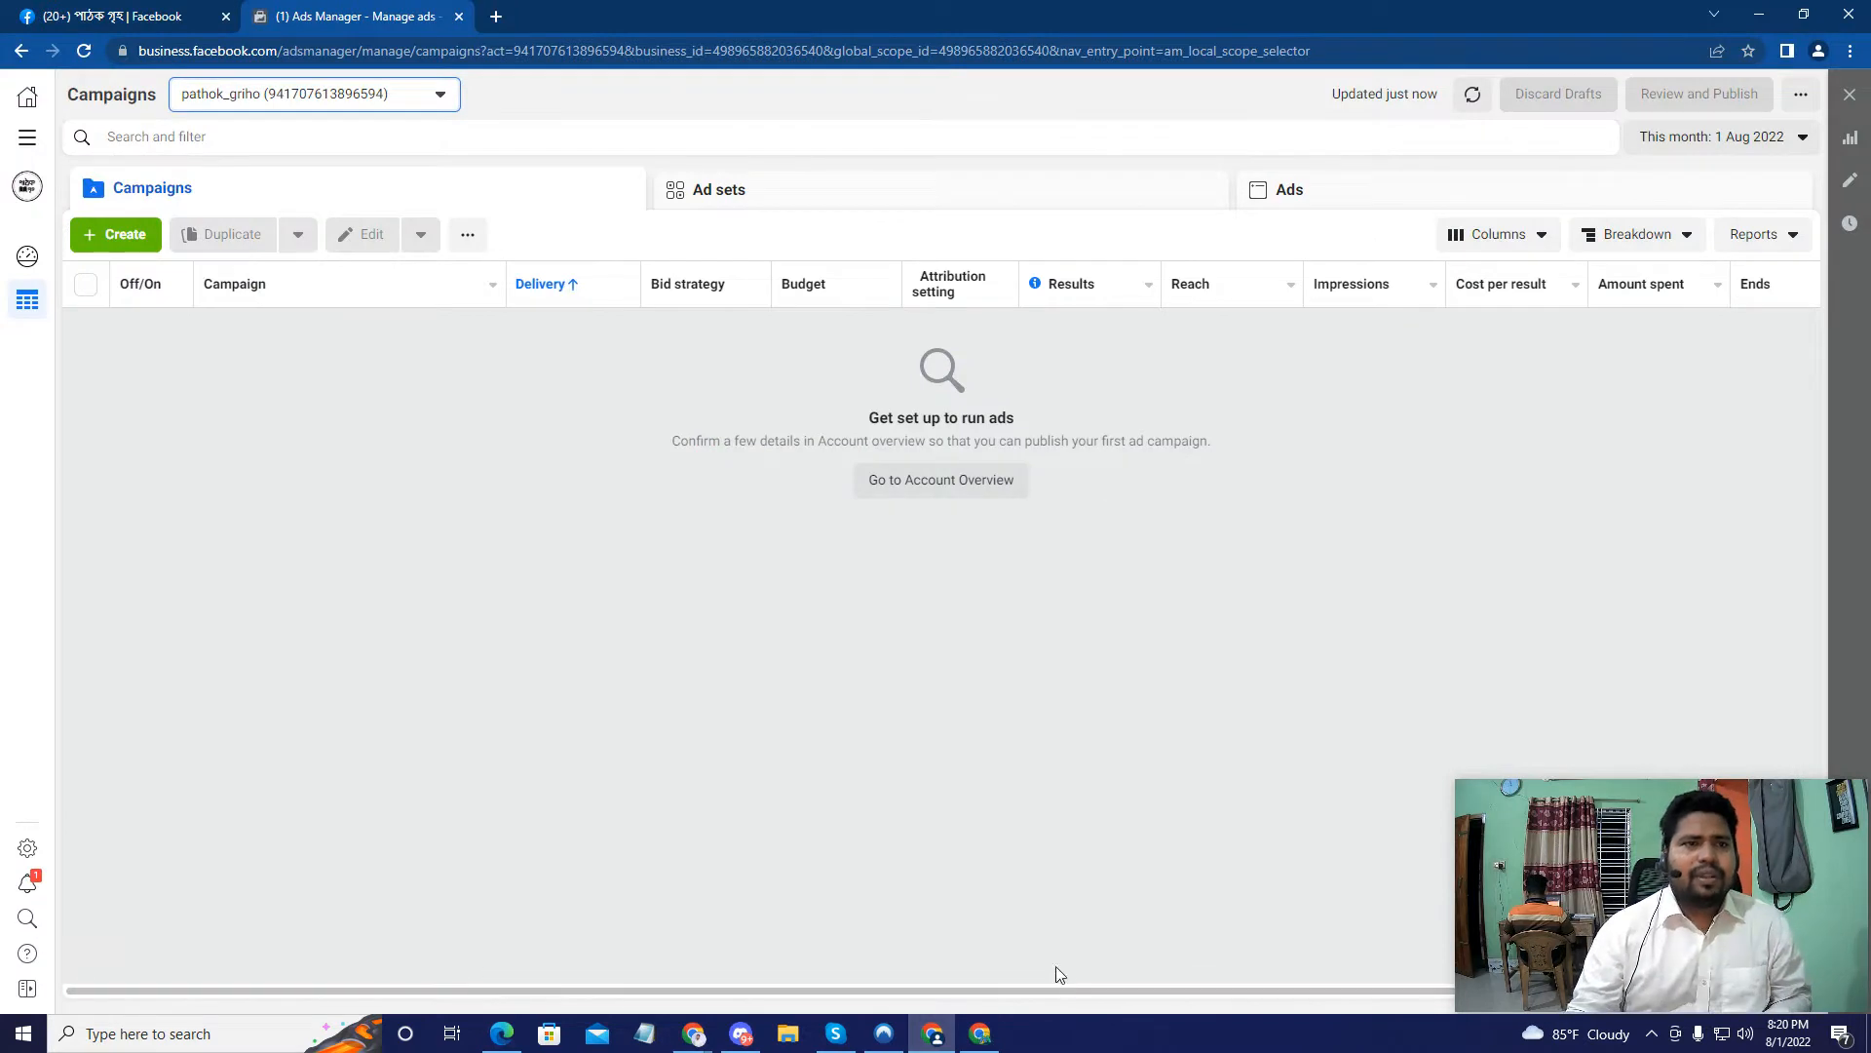
pyautogui.click(329, 108)
pyautogui.click(292, 232)
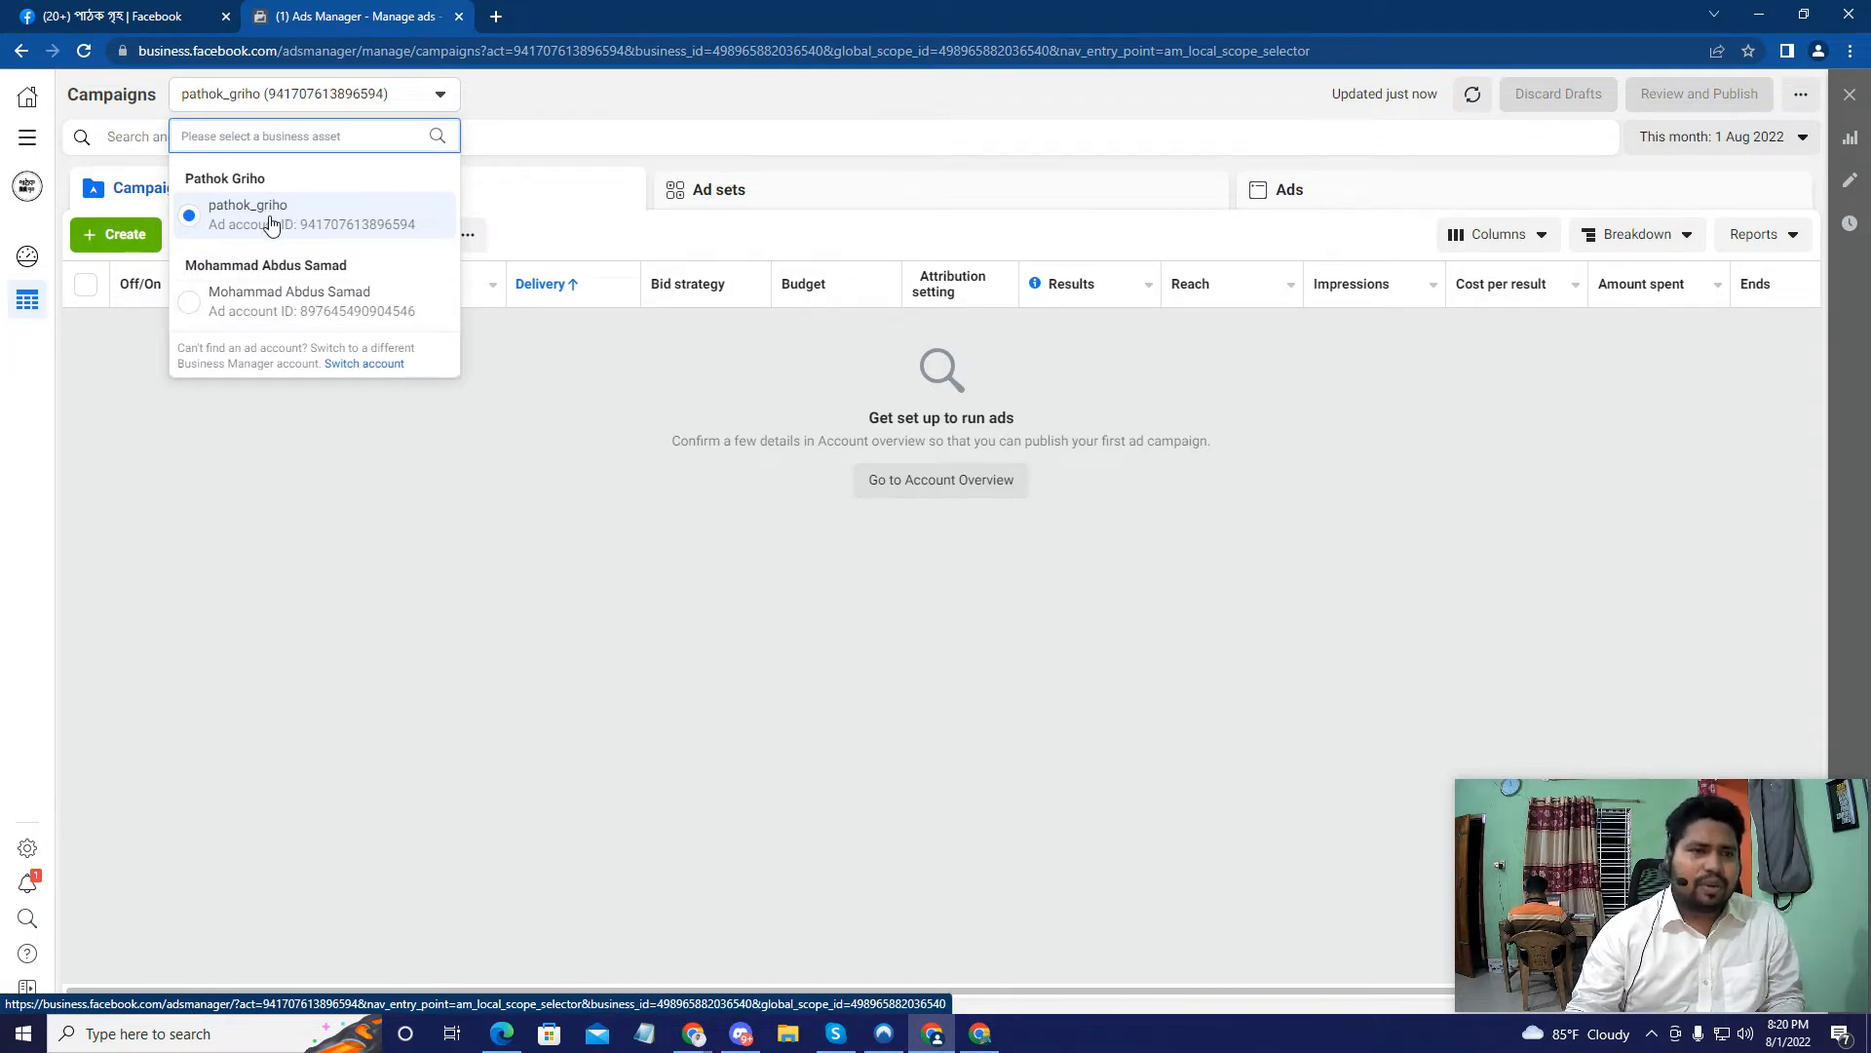
pyautogui.click(347, 501)
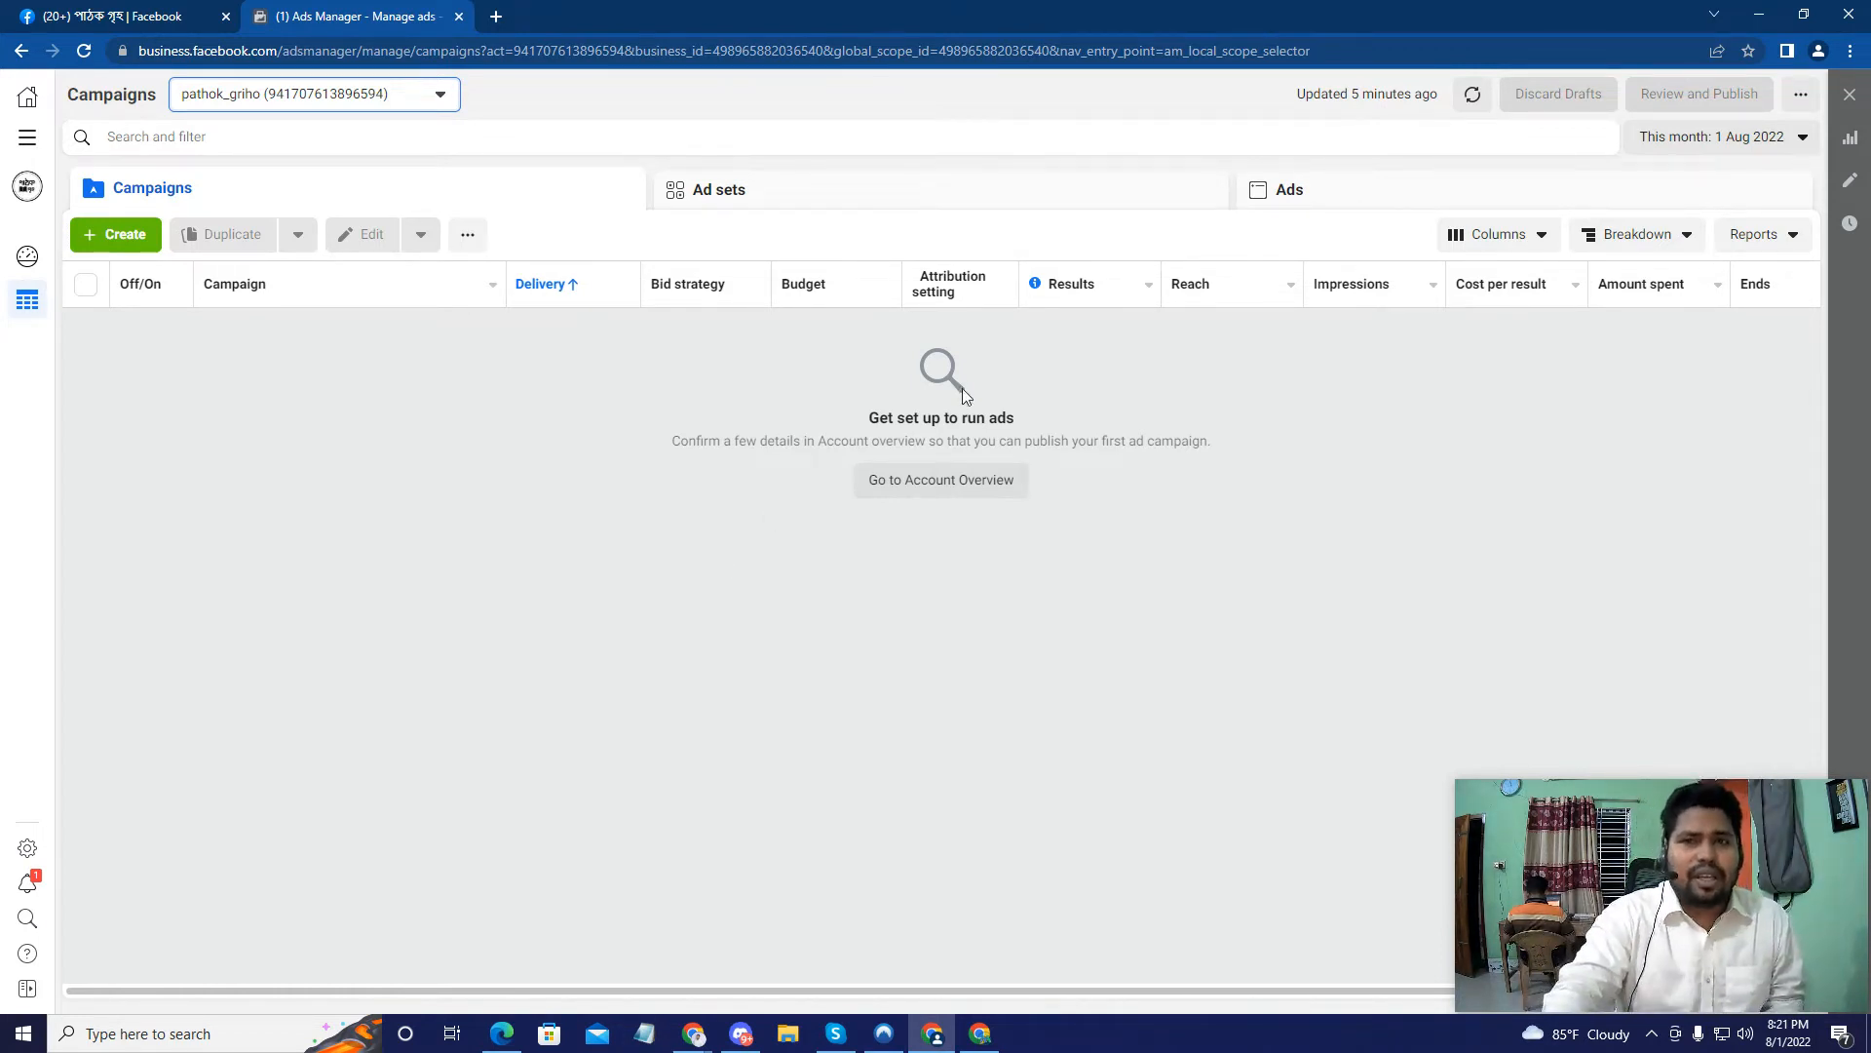
# Step: Return to the Facebook page and review the text and video of the book bundle post again
pyautogui.click(204, 9)
pyautogui.scroll(3, 1330, 546)
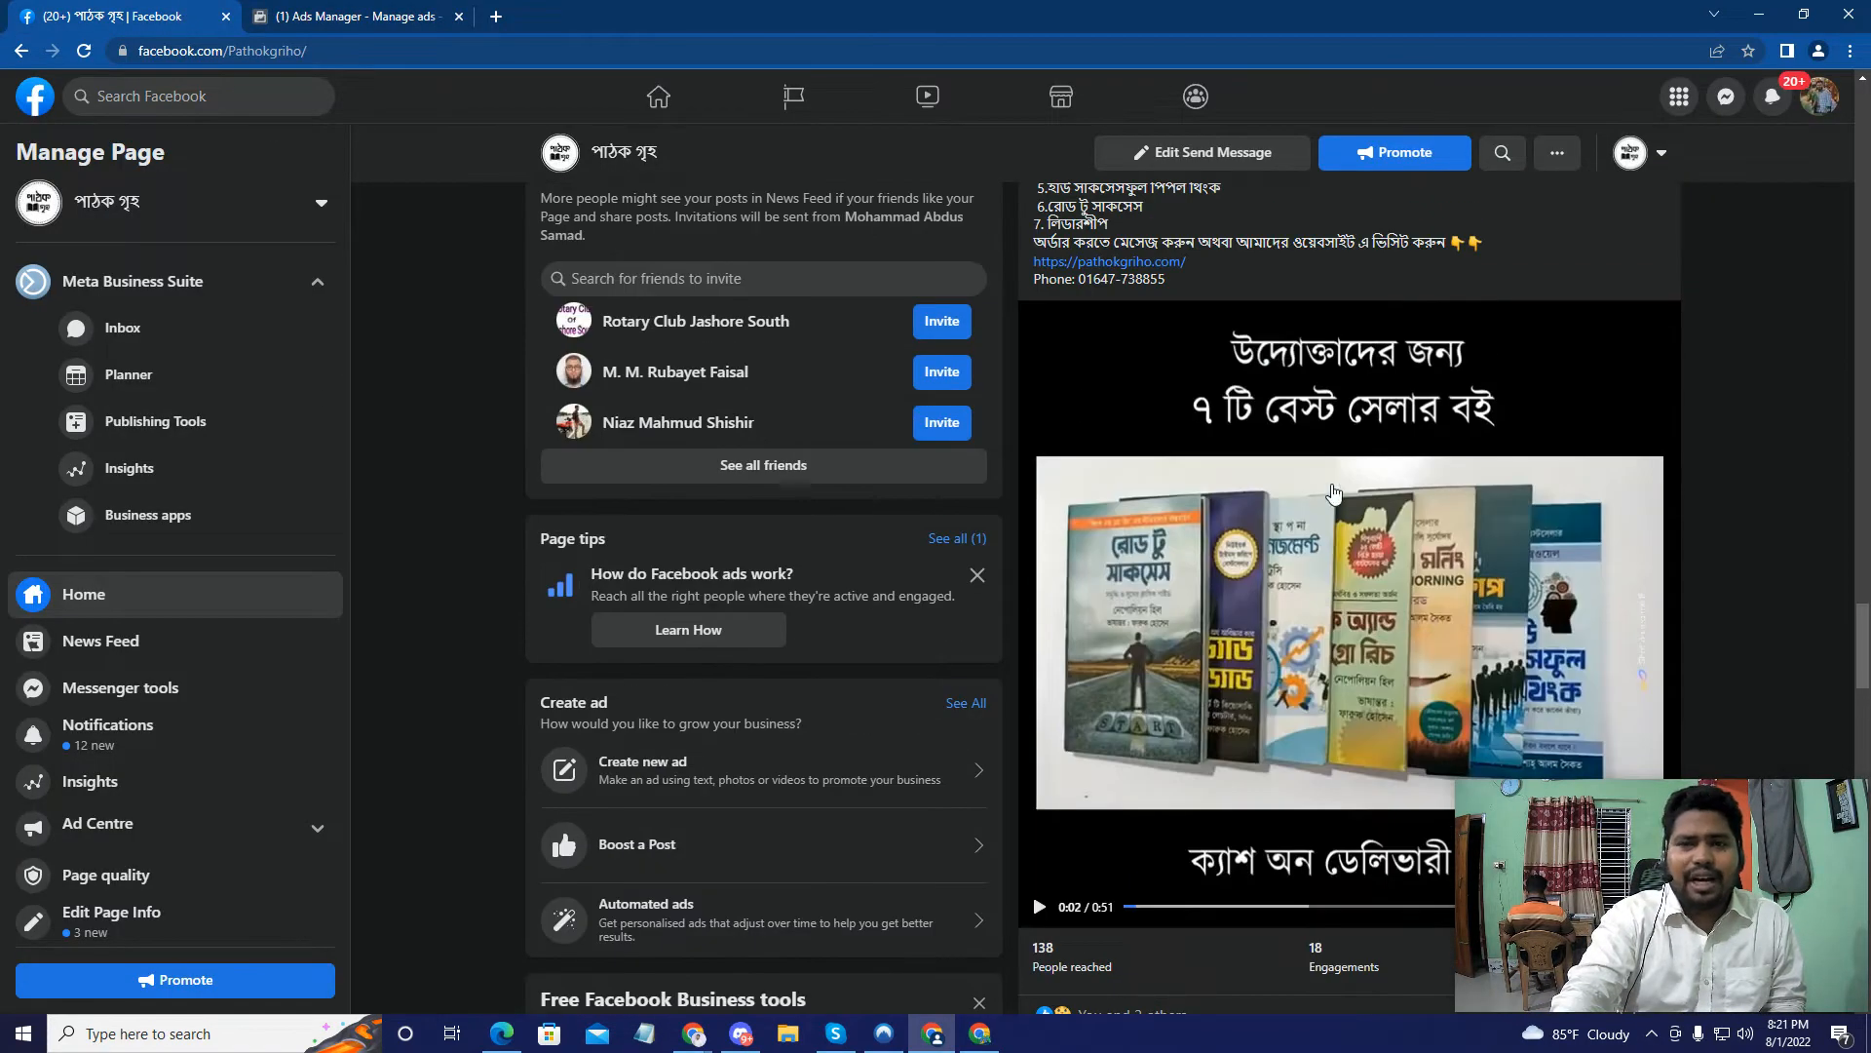
pyautogui.scroll(3, 1335, 493)
pyautogui.scroll(-4, 1249, 602)
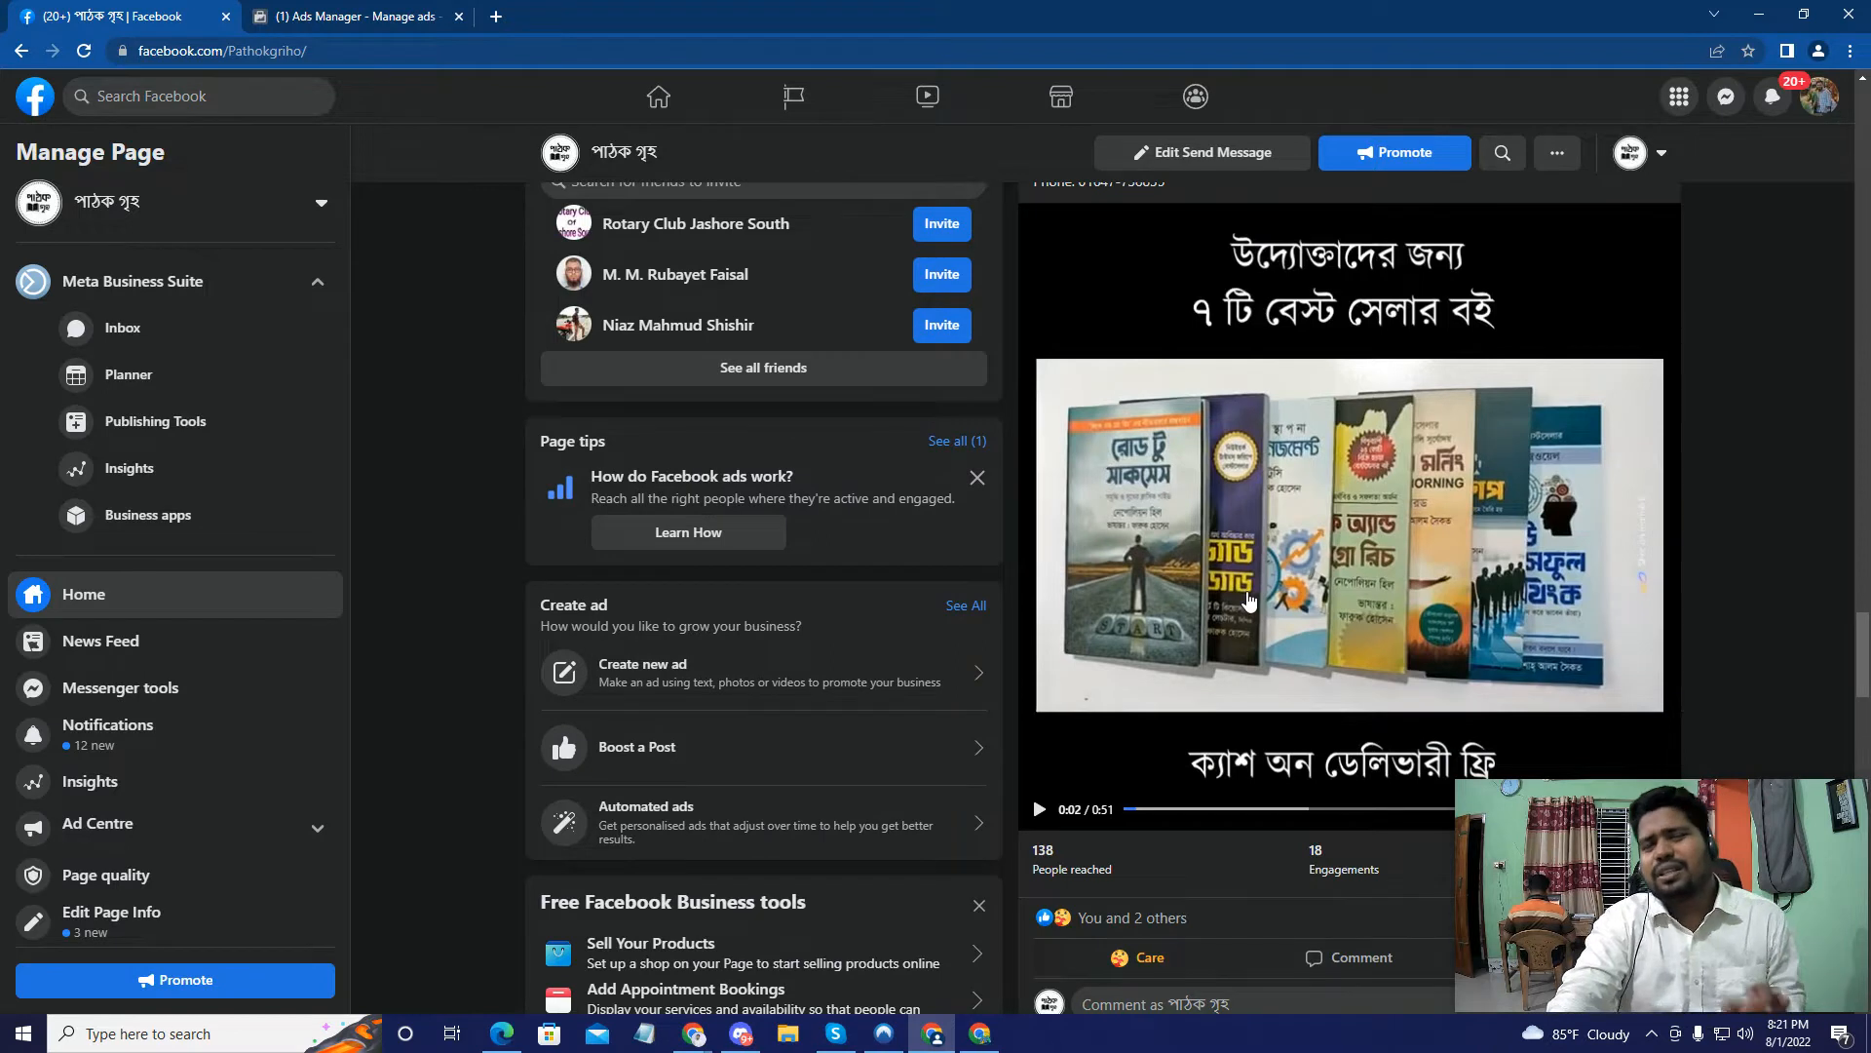
# Step: Go to the account overview from a new campaign in Ads Manager and confirm the Facebook Page for running ads
pyautogui.click(356, 17)
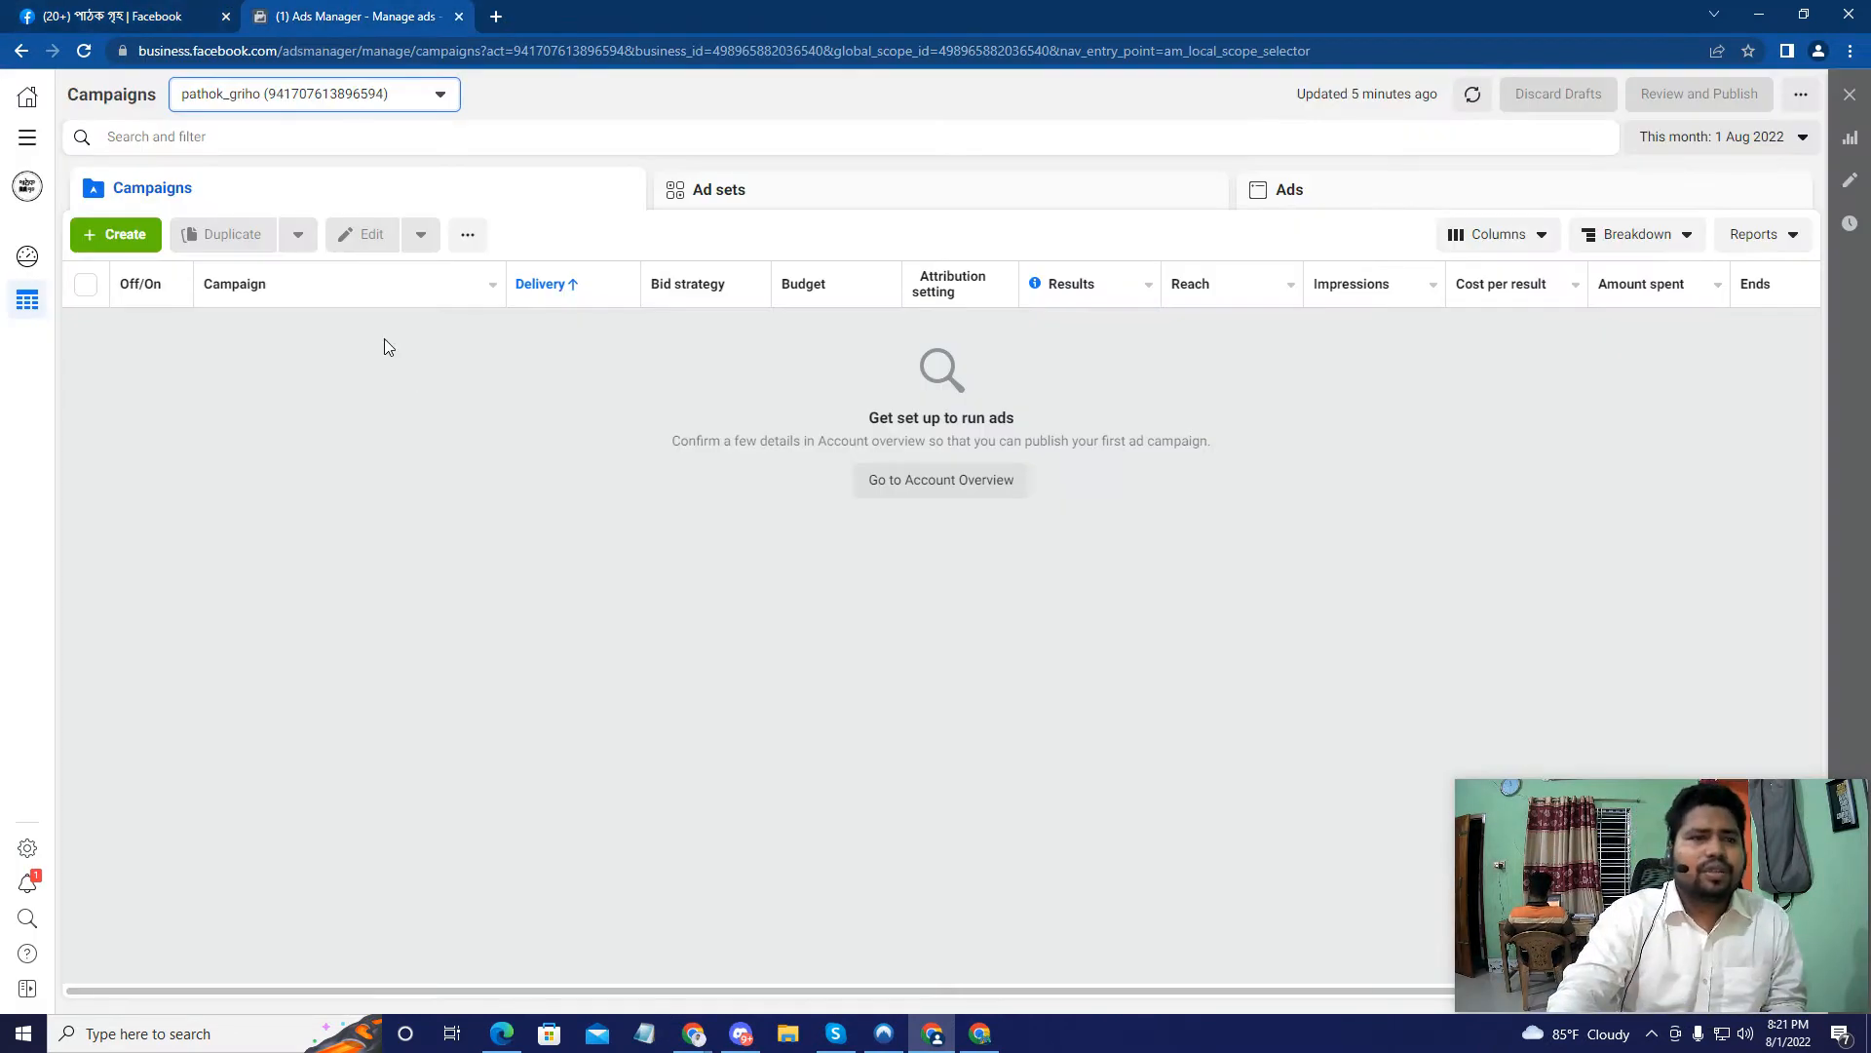
pyautogui.click(108, 237)
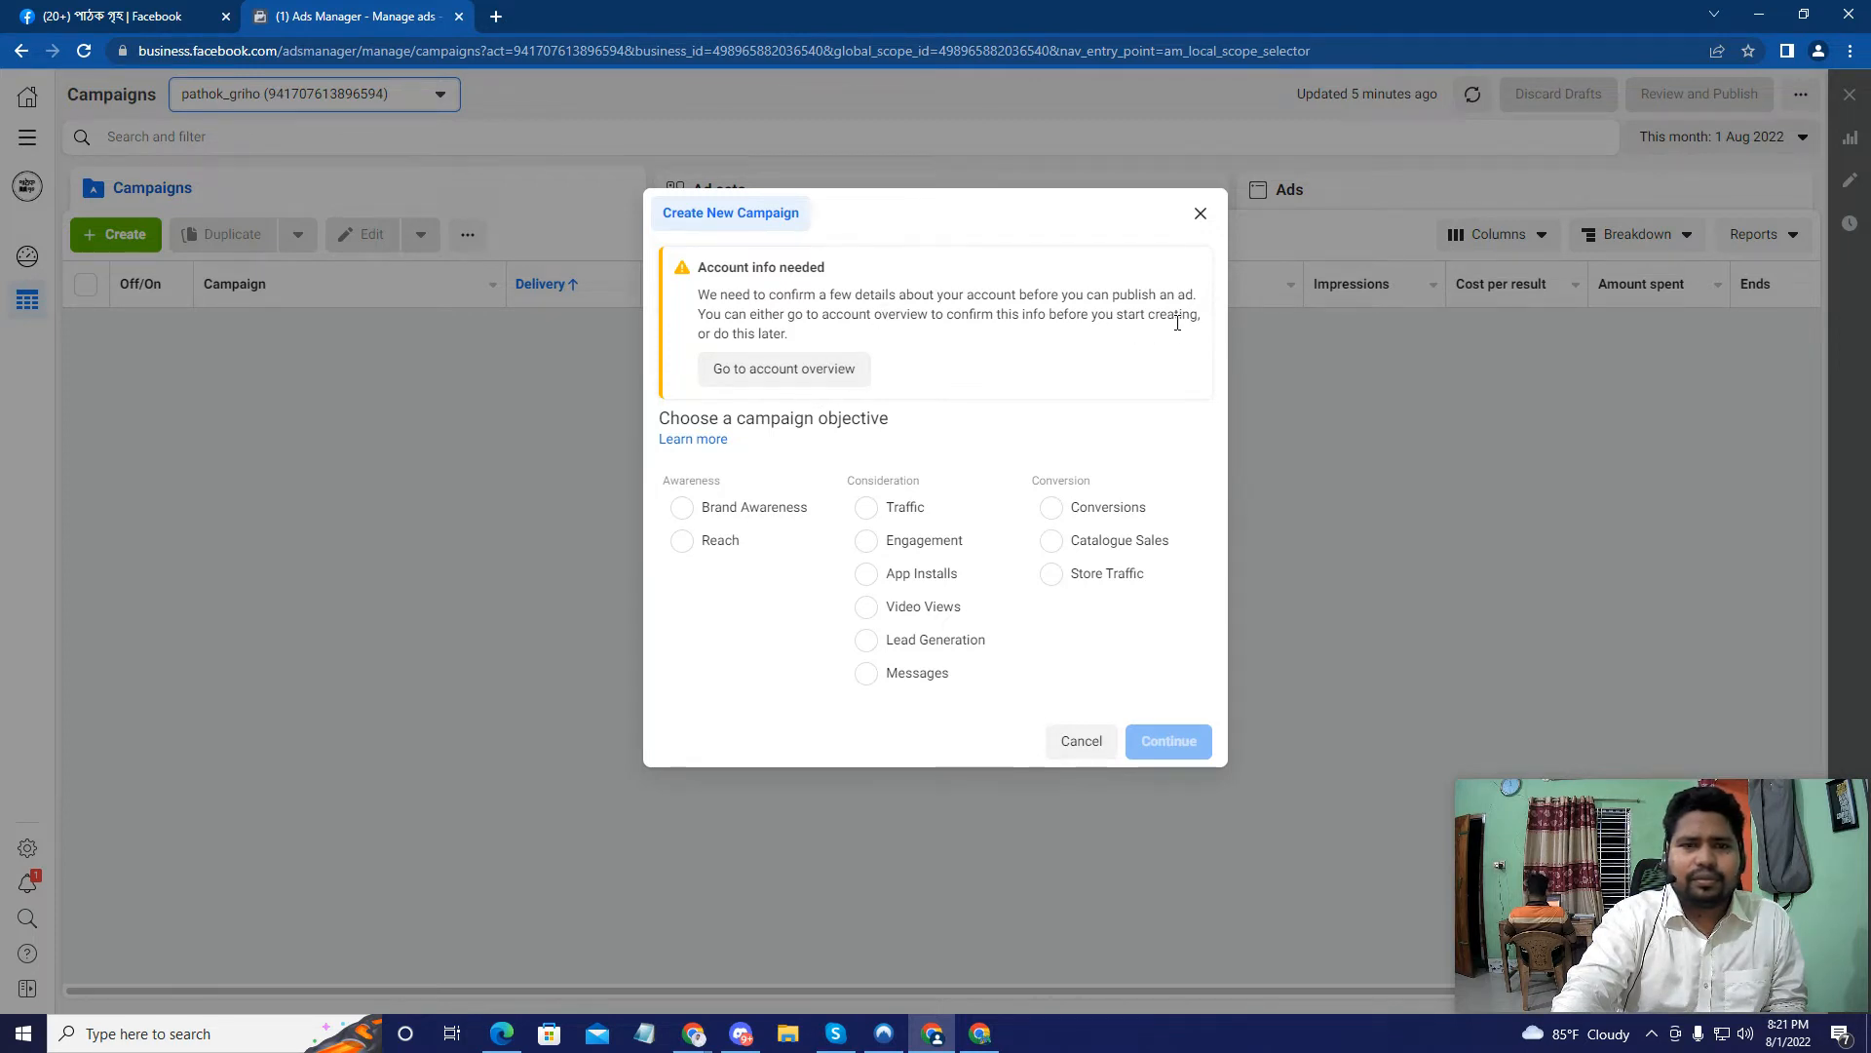
pyautogui.click(821, 366)
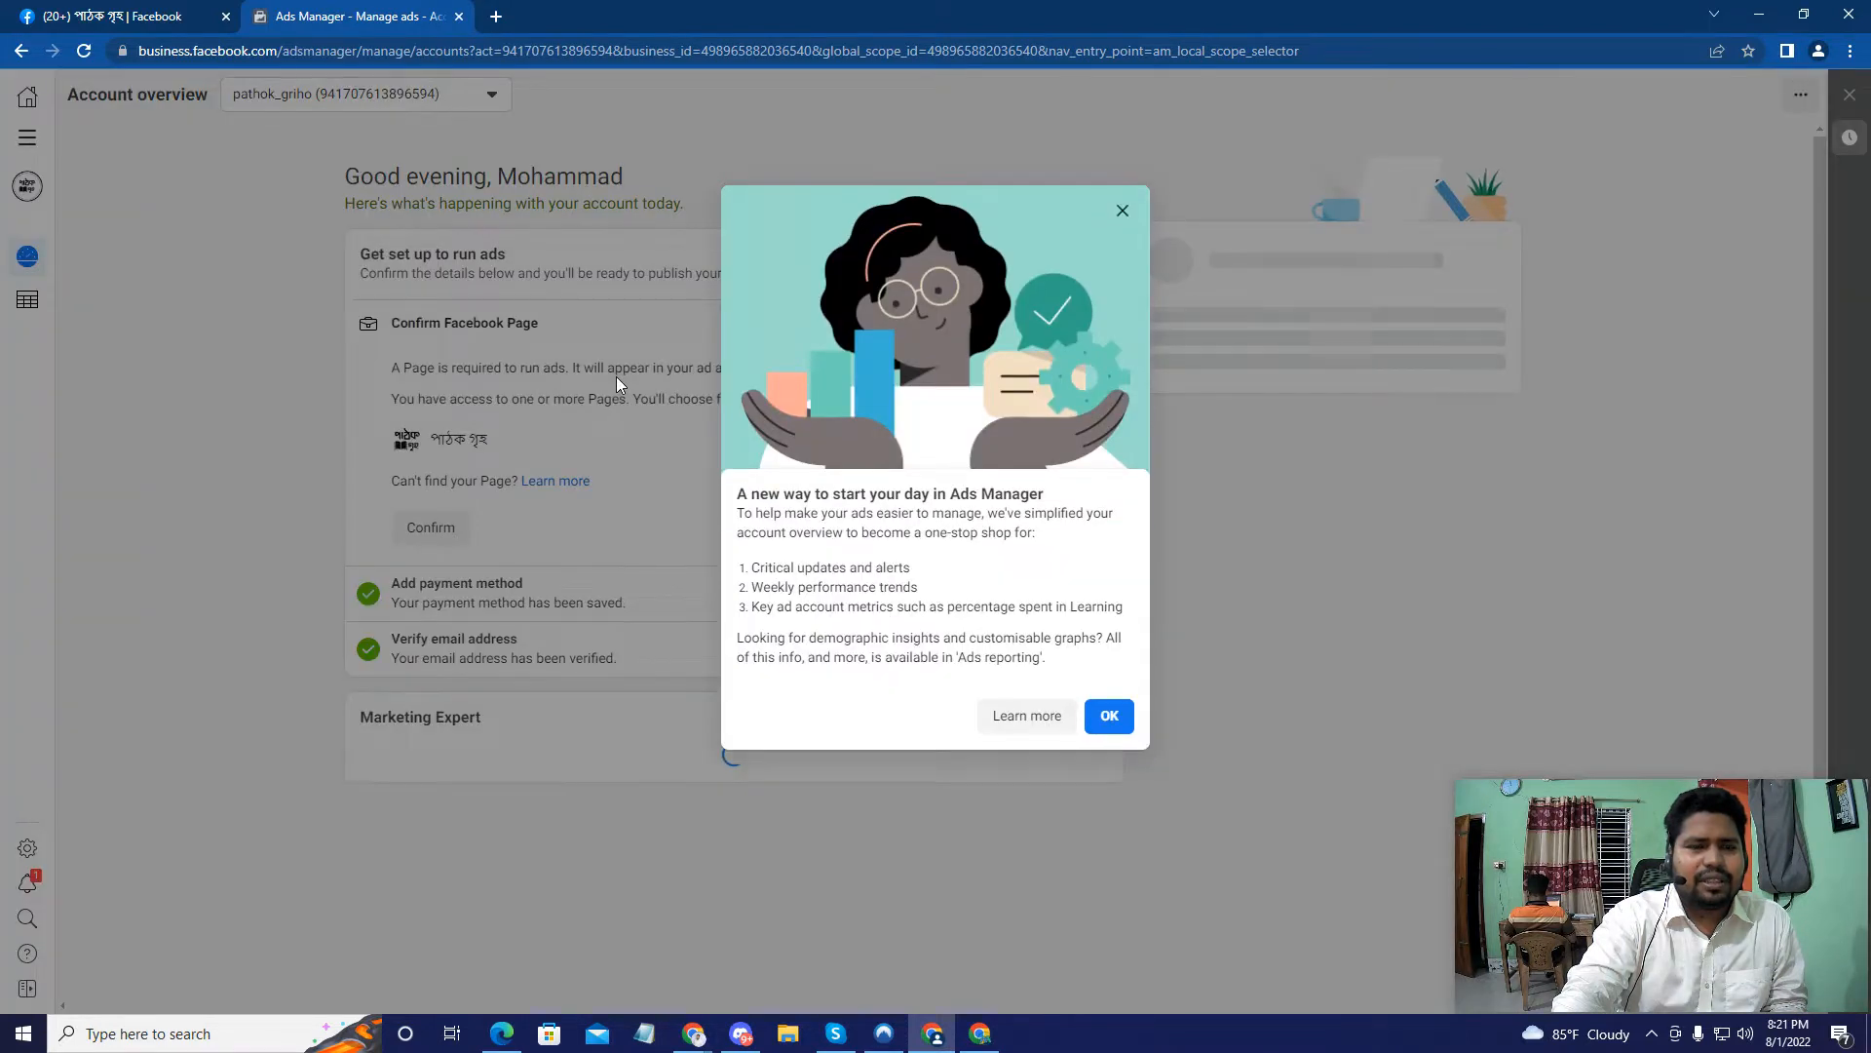
pyautogui.click(1108, 718)
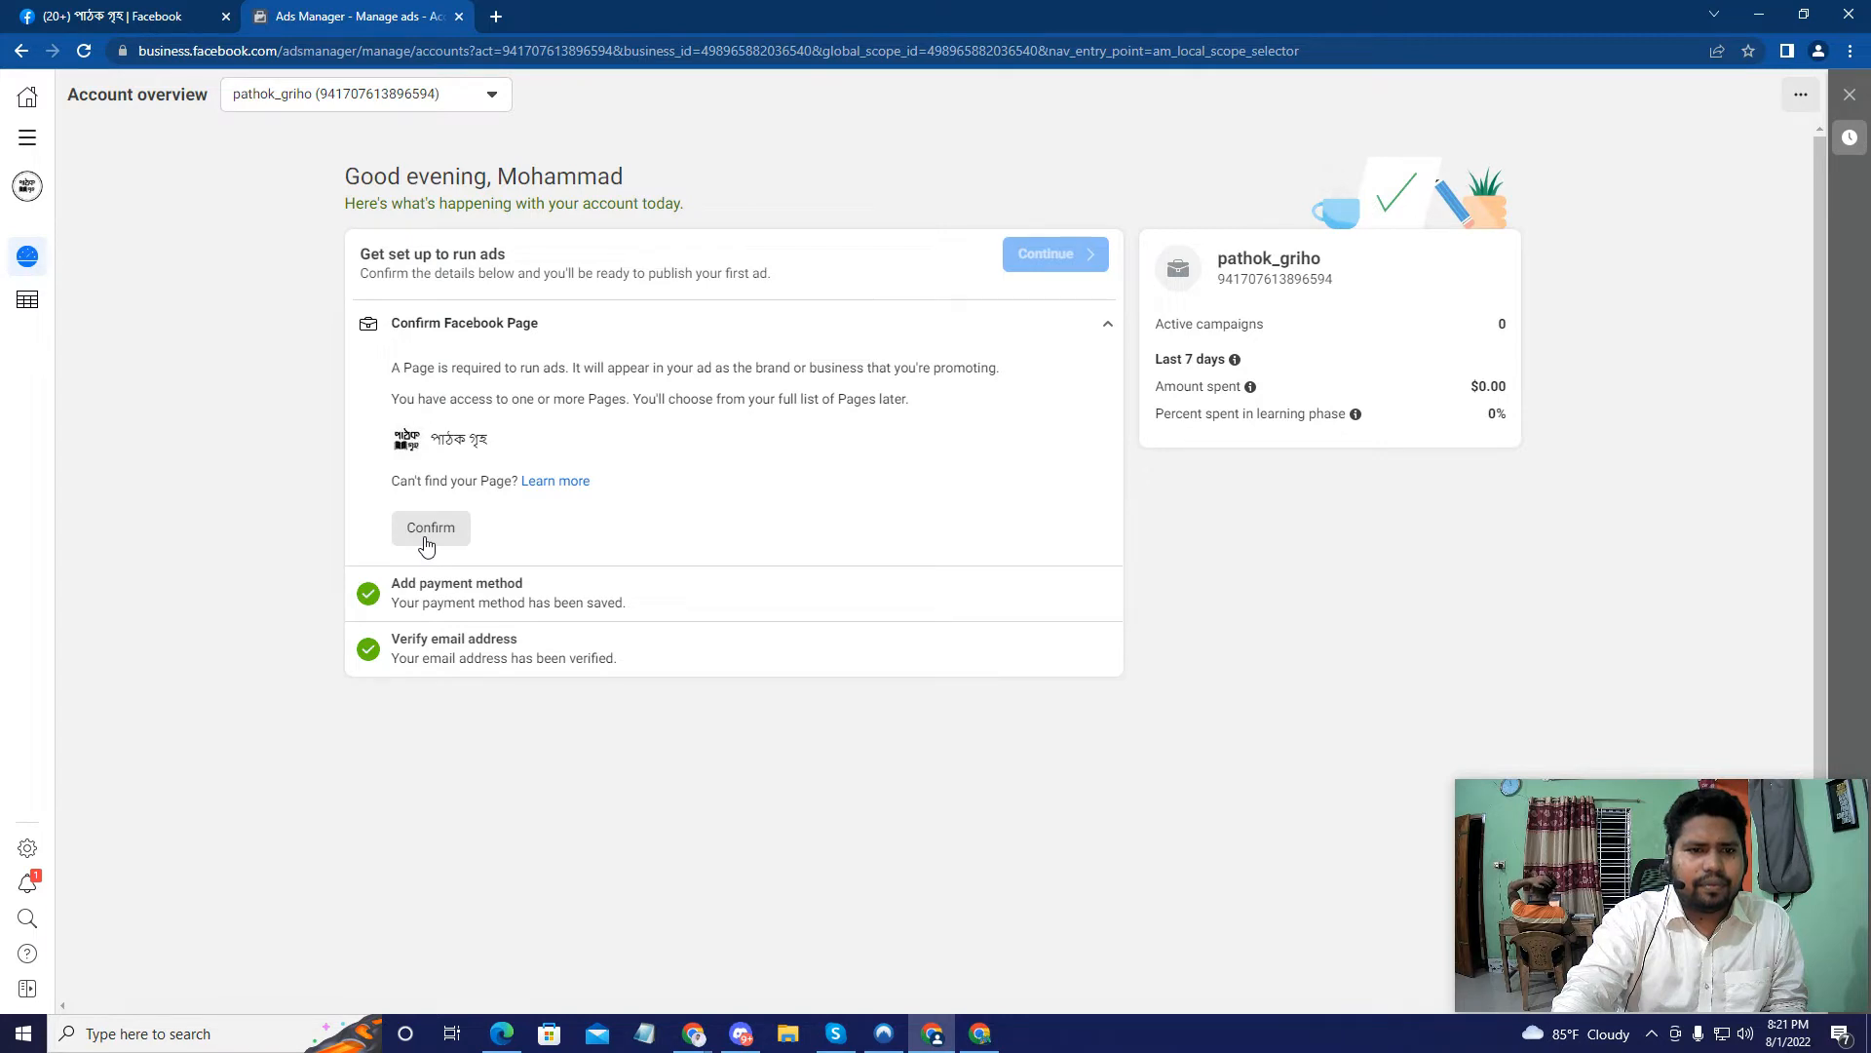
pyautogui.click(426, 542)
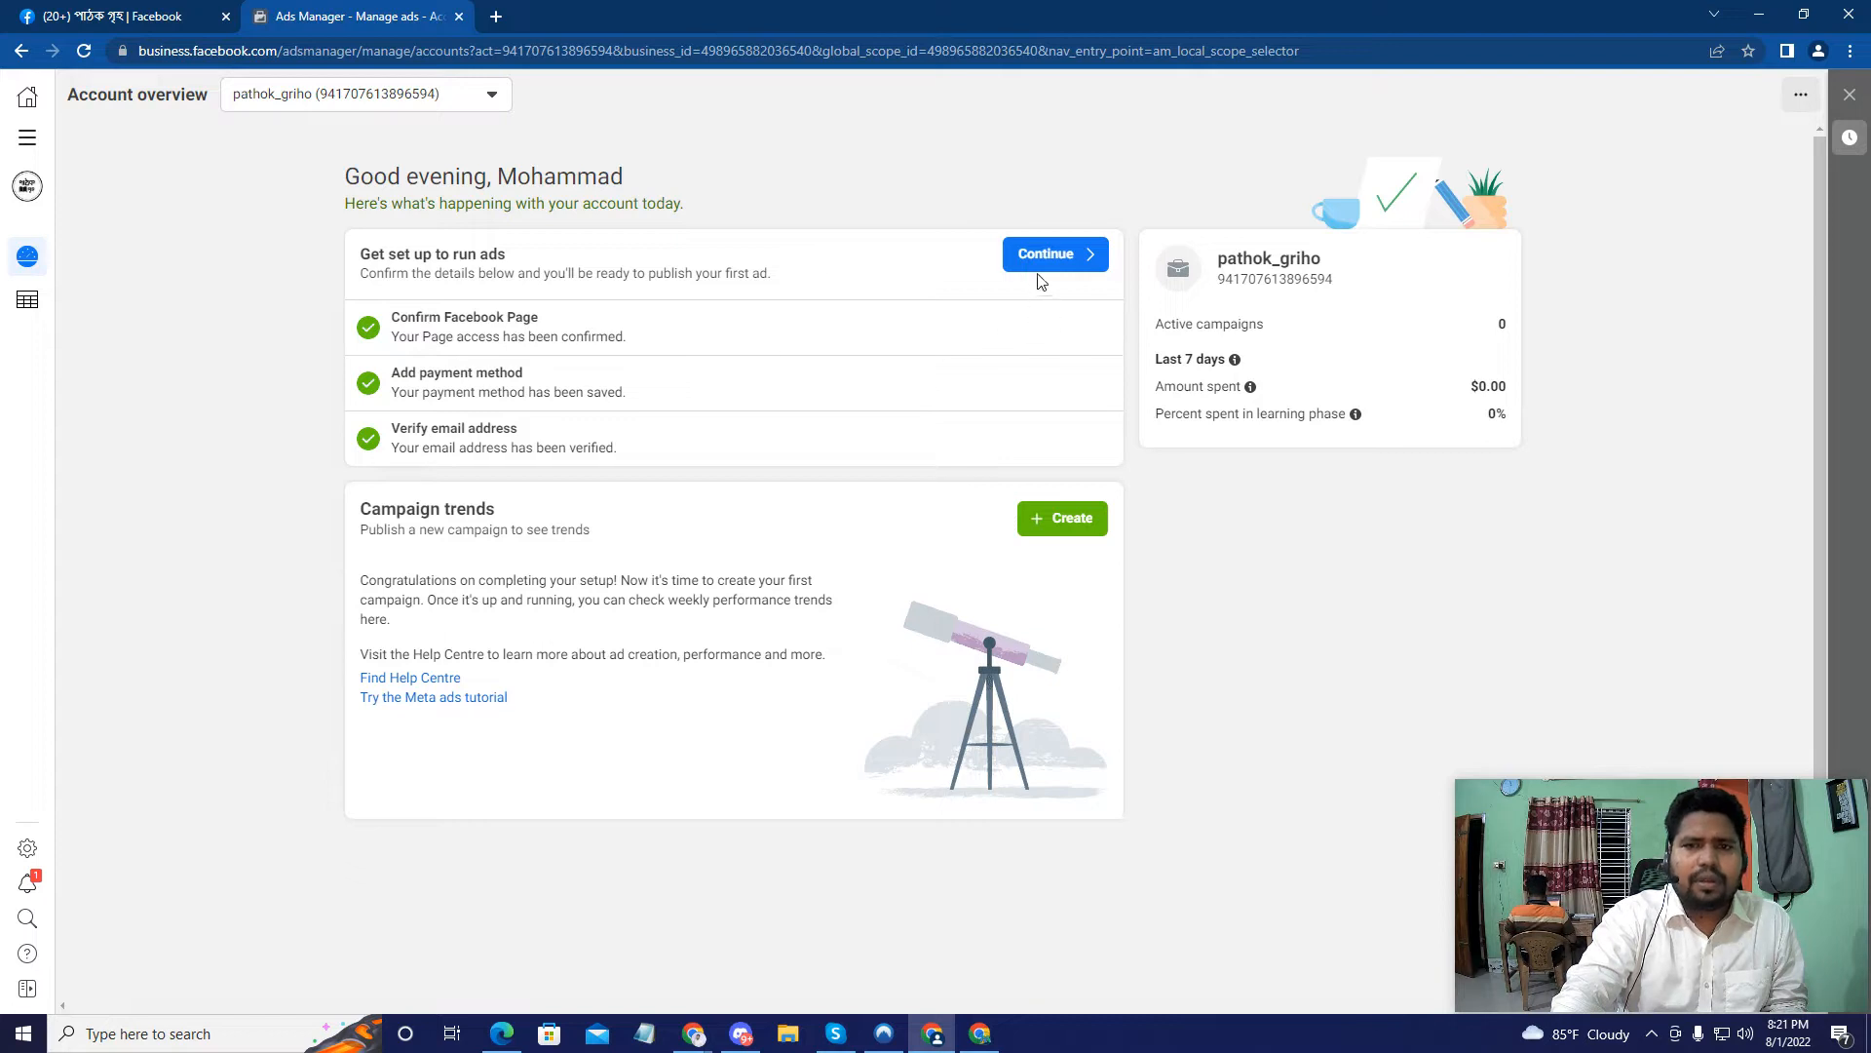
# Step: Return to the campaigns list in Ads Manager and create a new campaign with the Messages objective
pyautogui.click(27, 137)
pyautogui.click(127, 195)
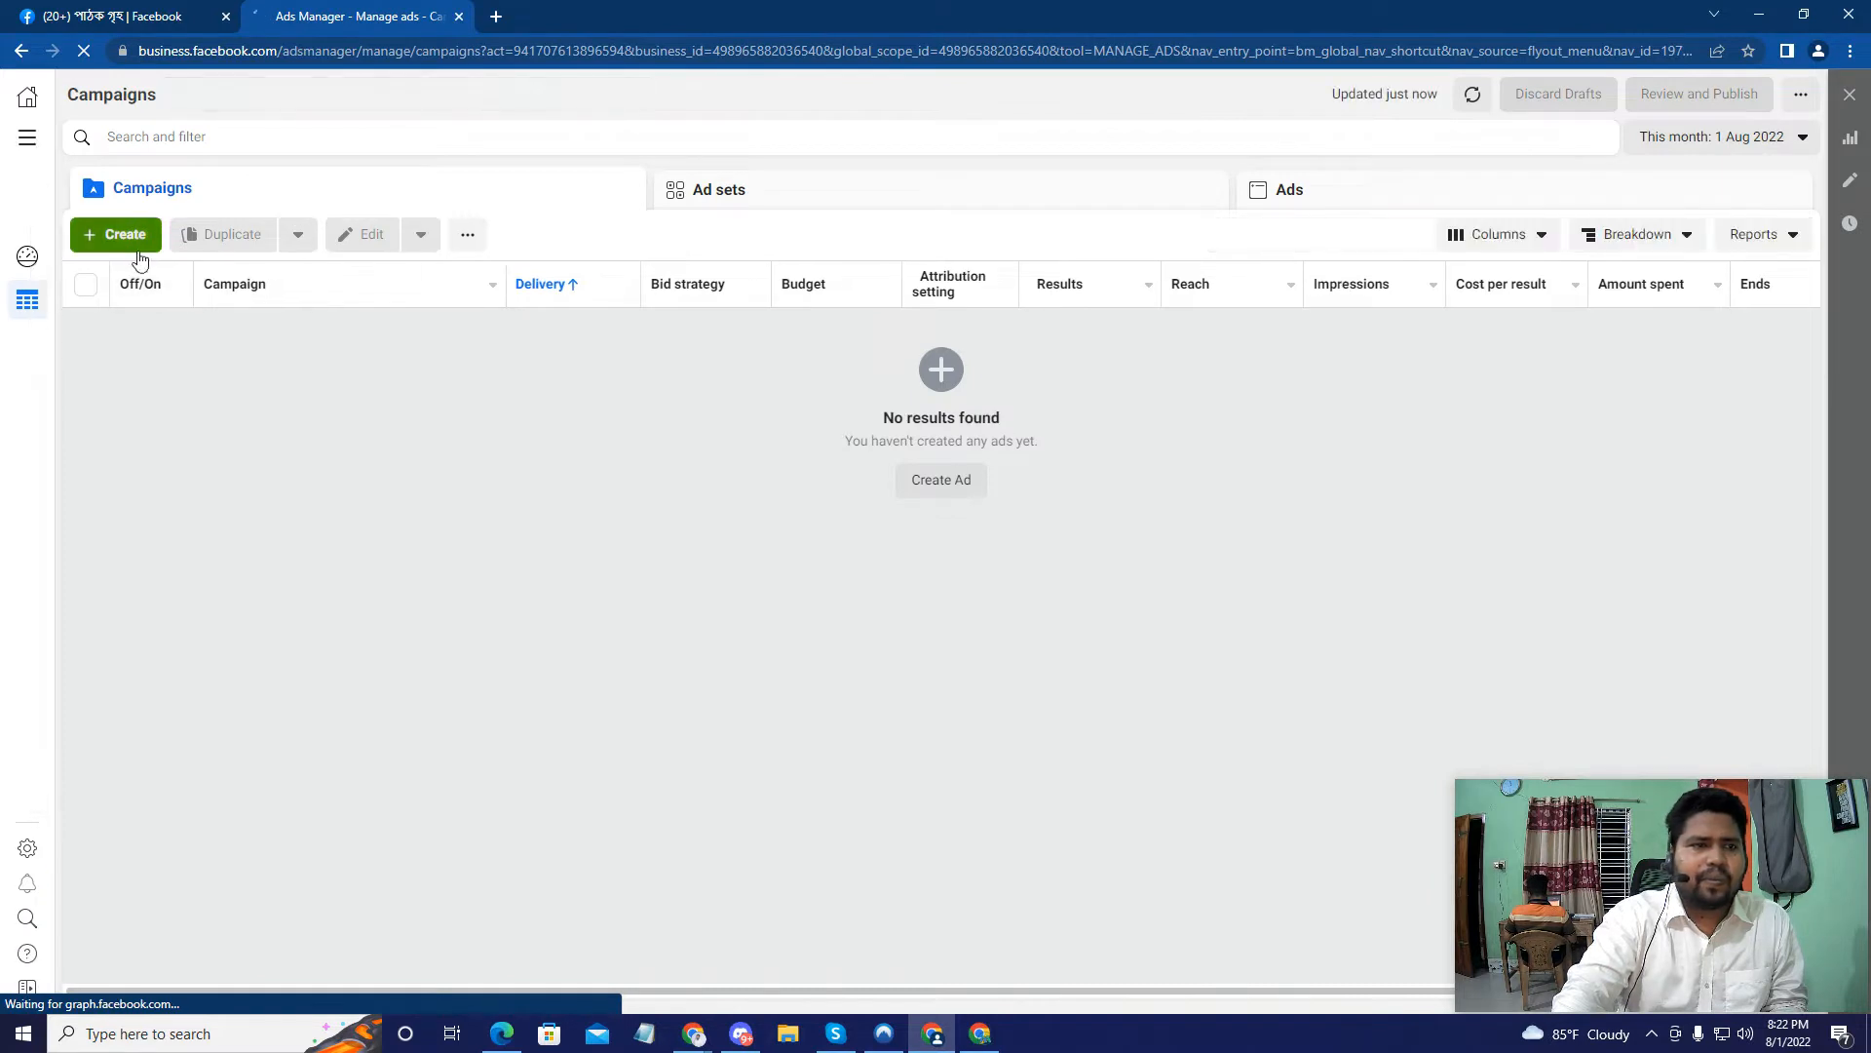
pyautogui.click(136, 232)
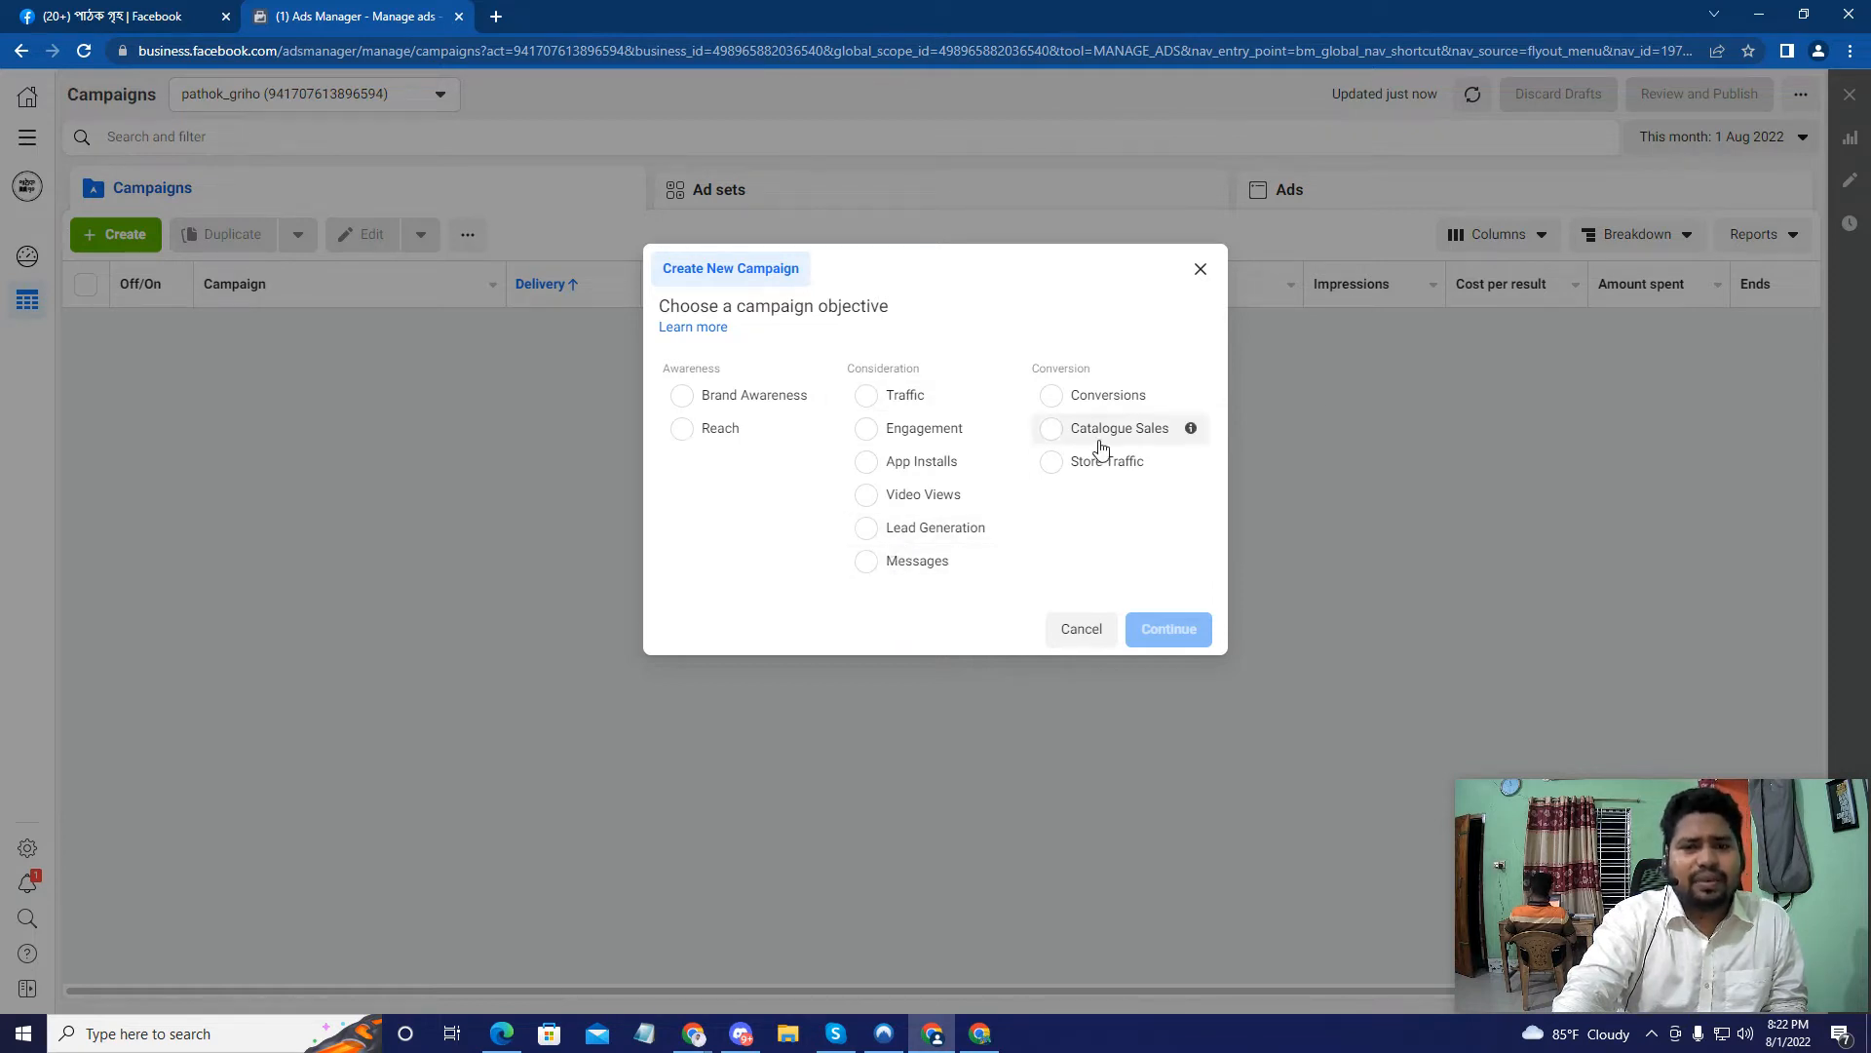
pyautogui.click(879, 569)
pyautogui.click(1197, 768)
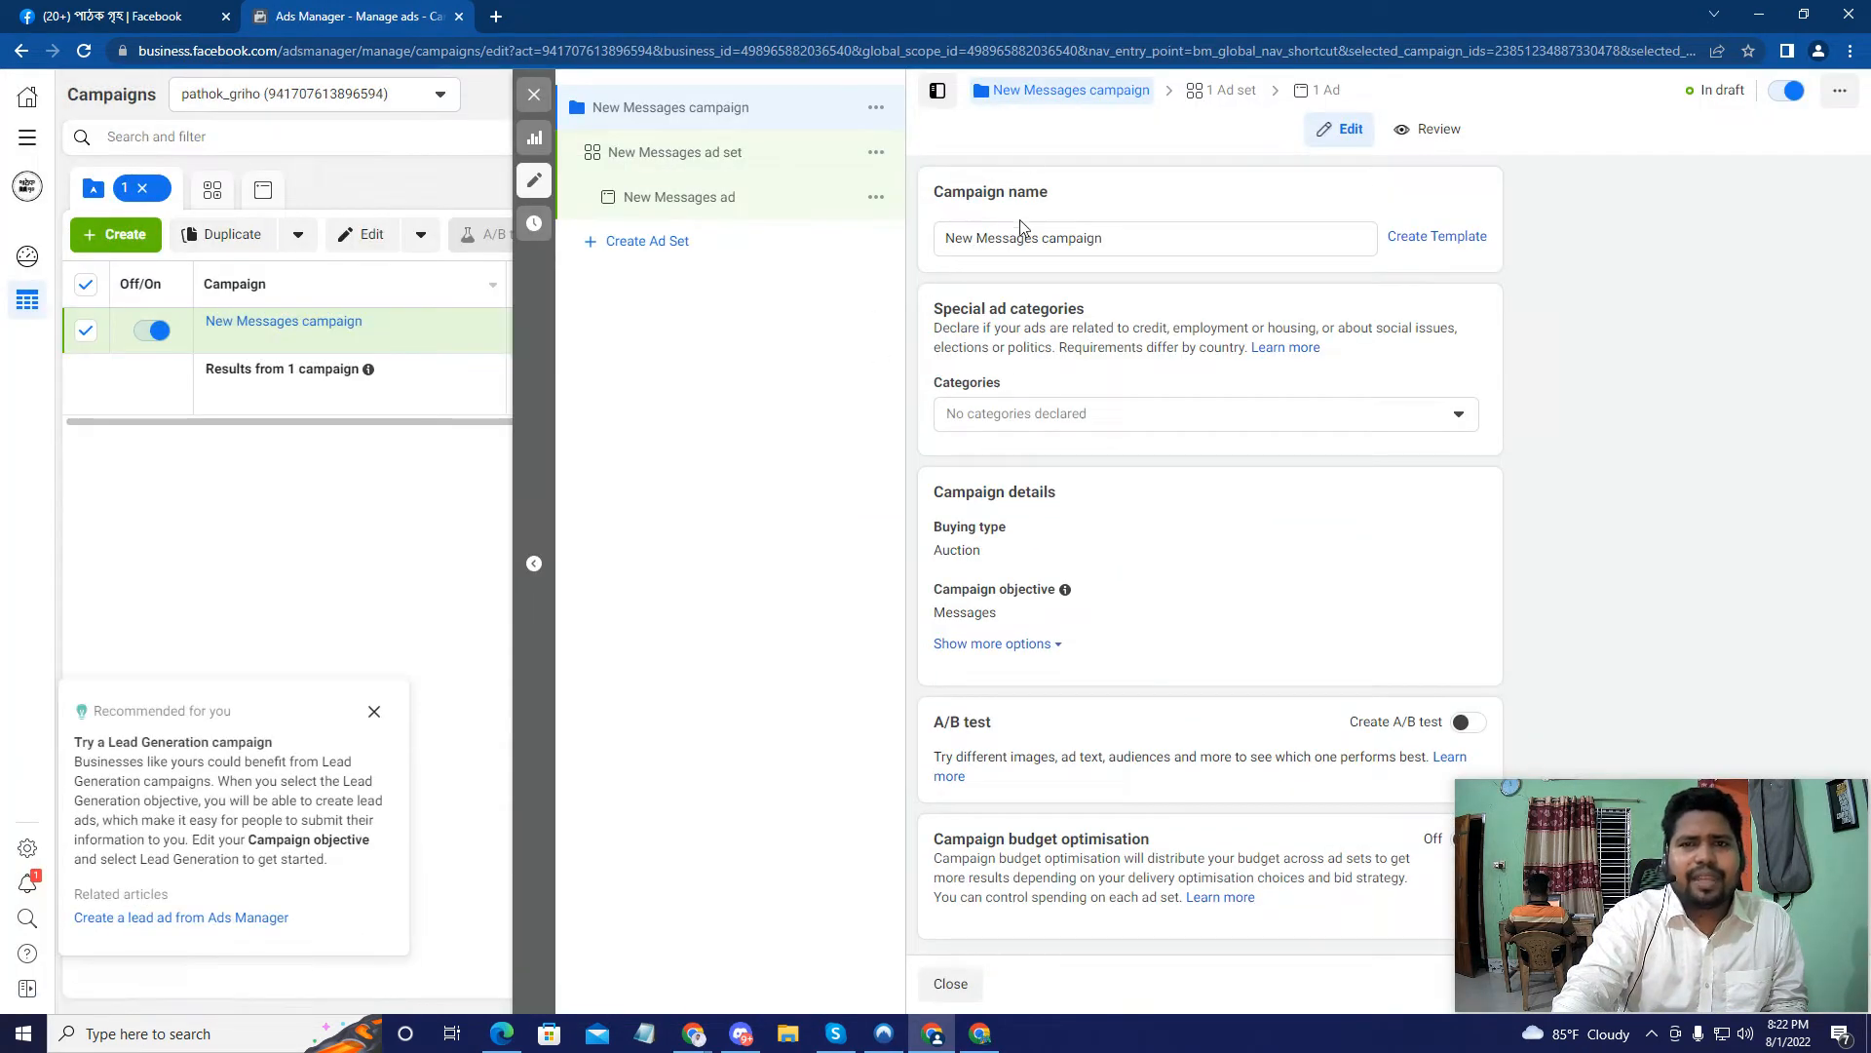
# Step: Rename the new messages campaign as Pathokgriho_camp_01
pyautogui.tripleClick(1019, 237)
pyautogui.write('Pathokgriho')
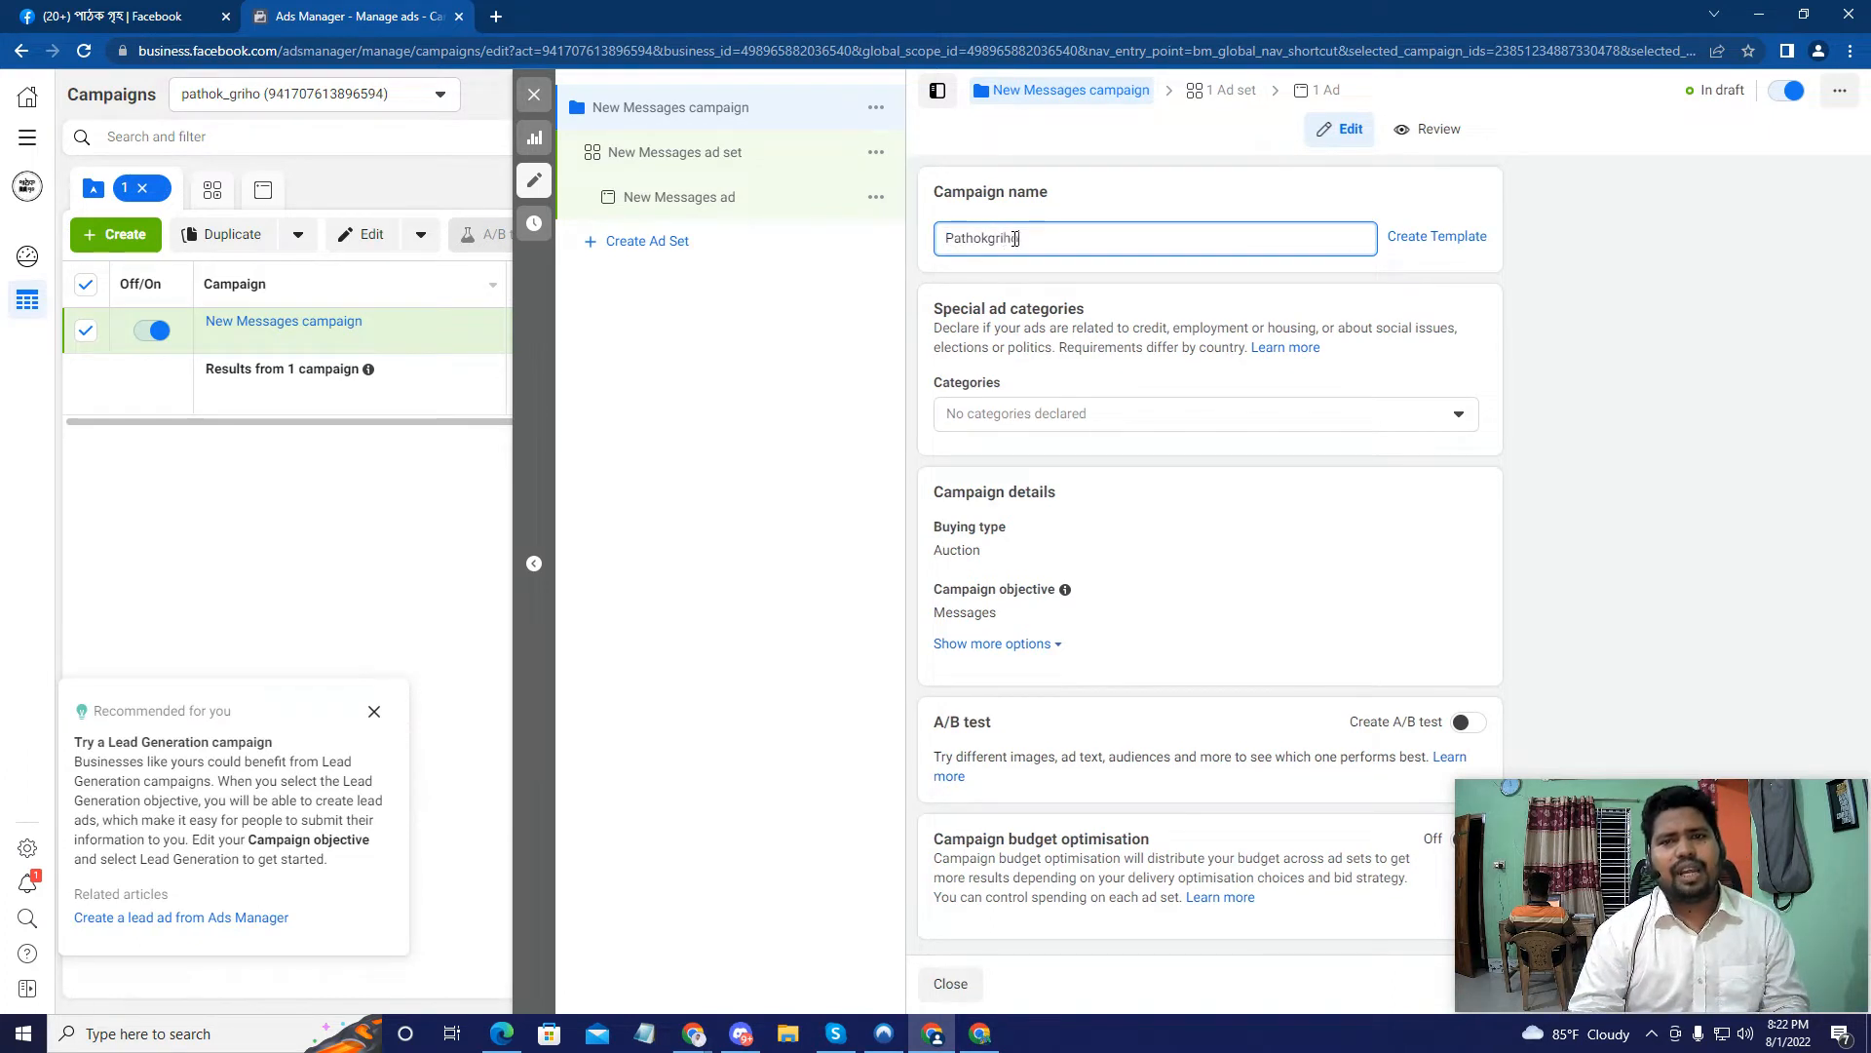
pyautogui.write('_camp')
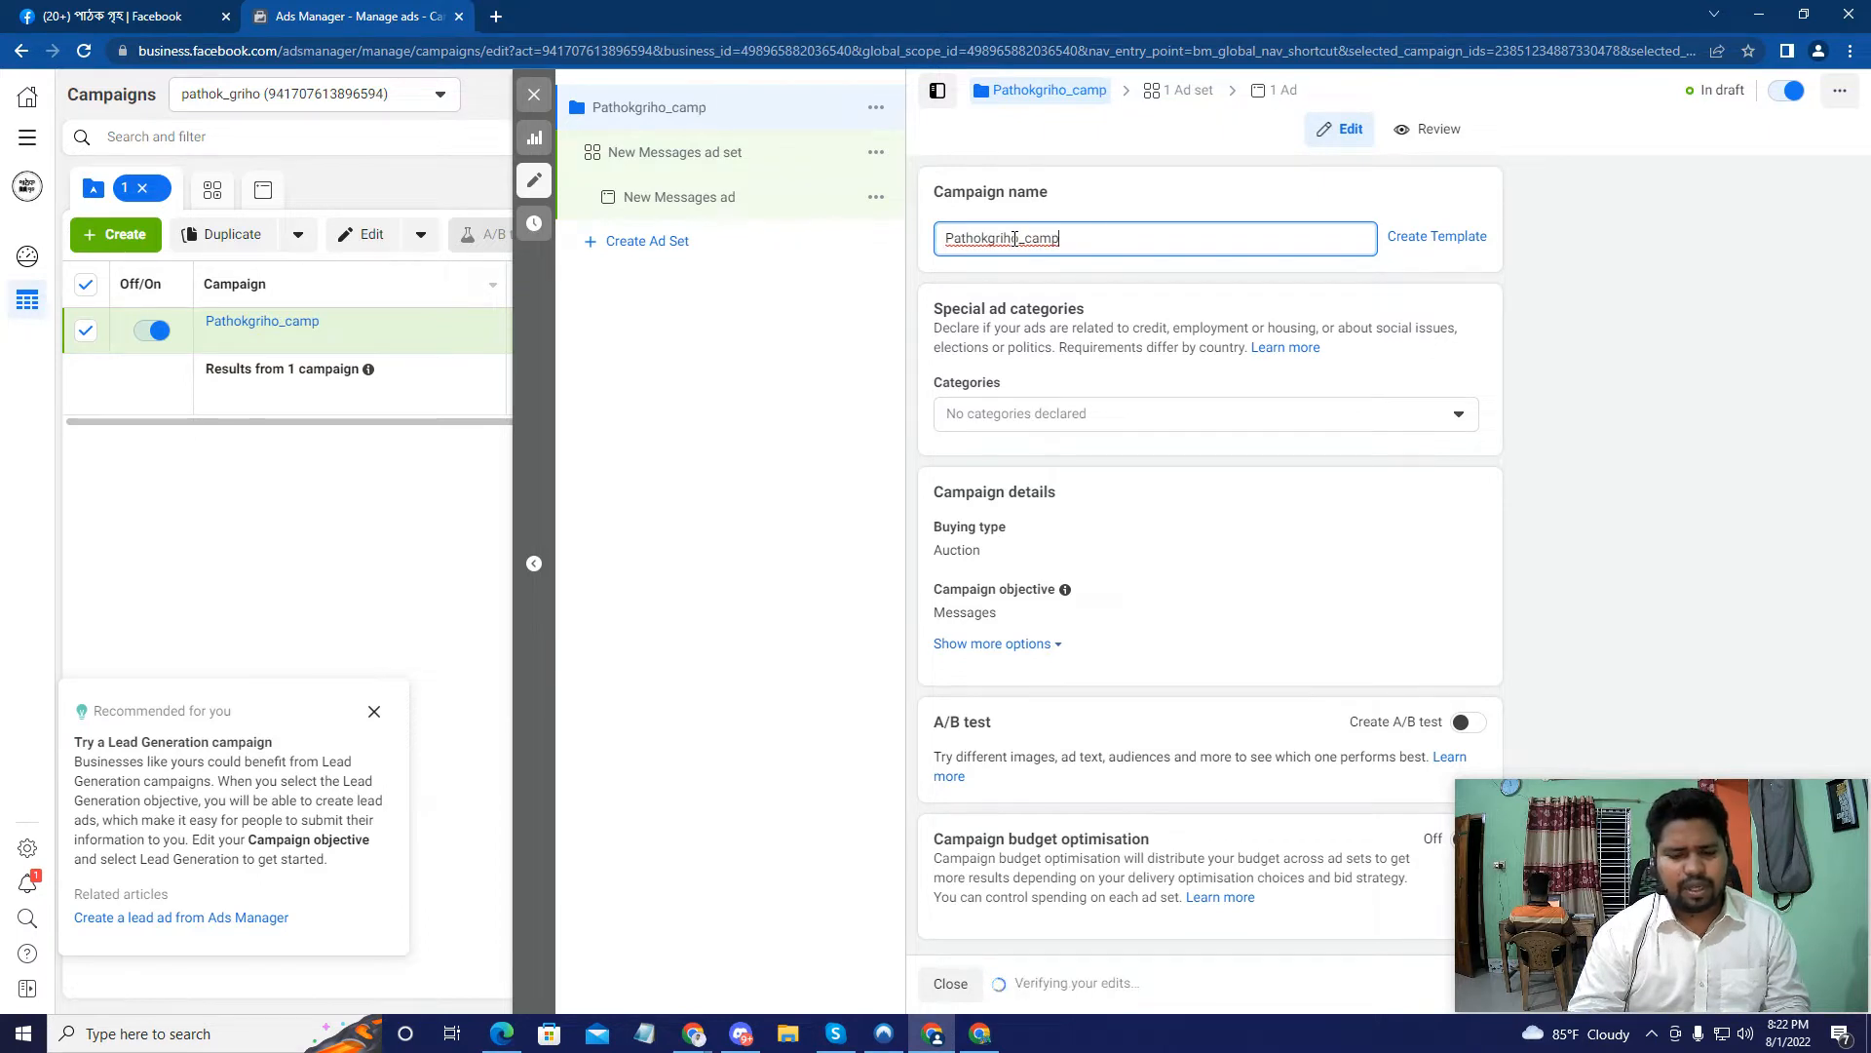
pyautogui.write('_01')
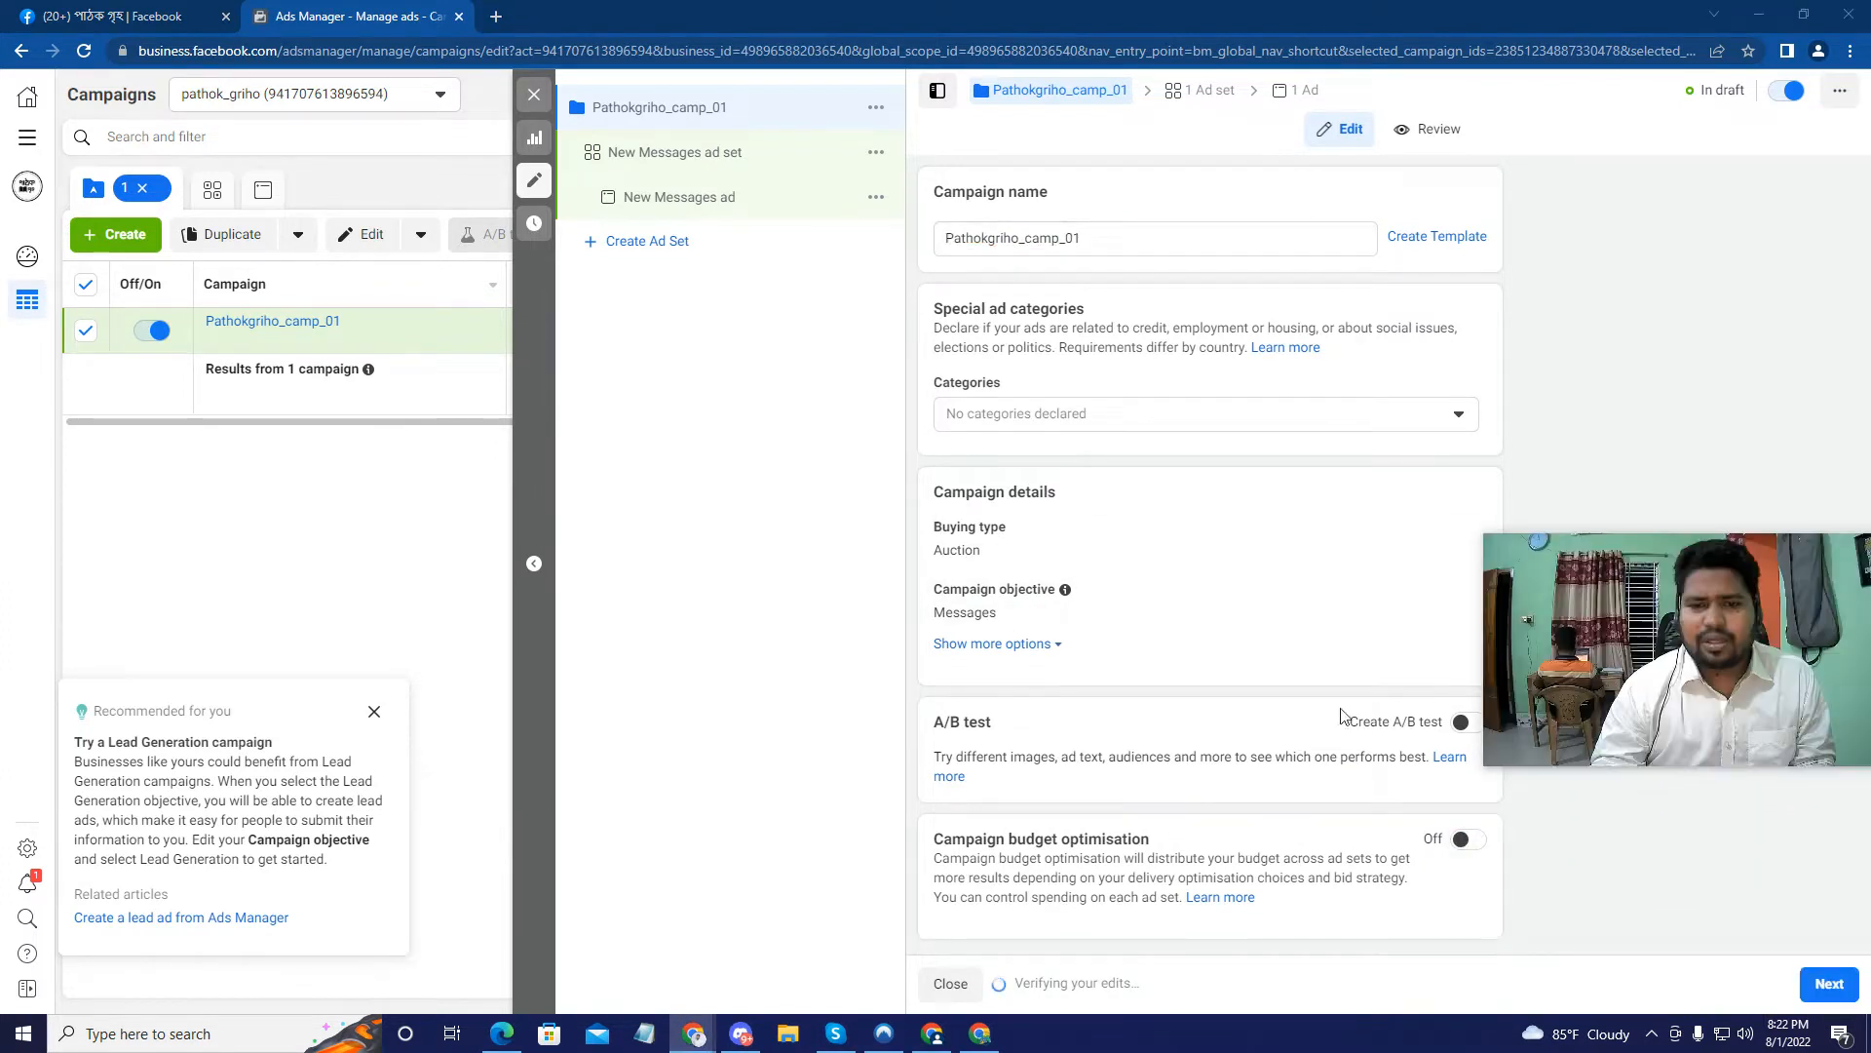
# Step: Turn on campaign budget optimisation, set a lifetime budget of $10.00 and review the campaign settings
pyautogui.click(1462, 839)
pyautogui.scroll(-4, 1057, 738)
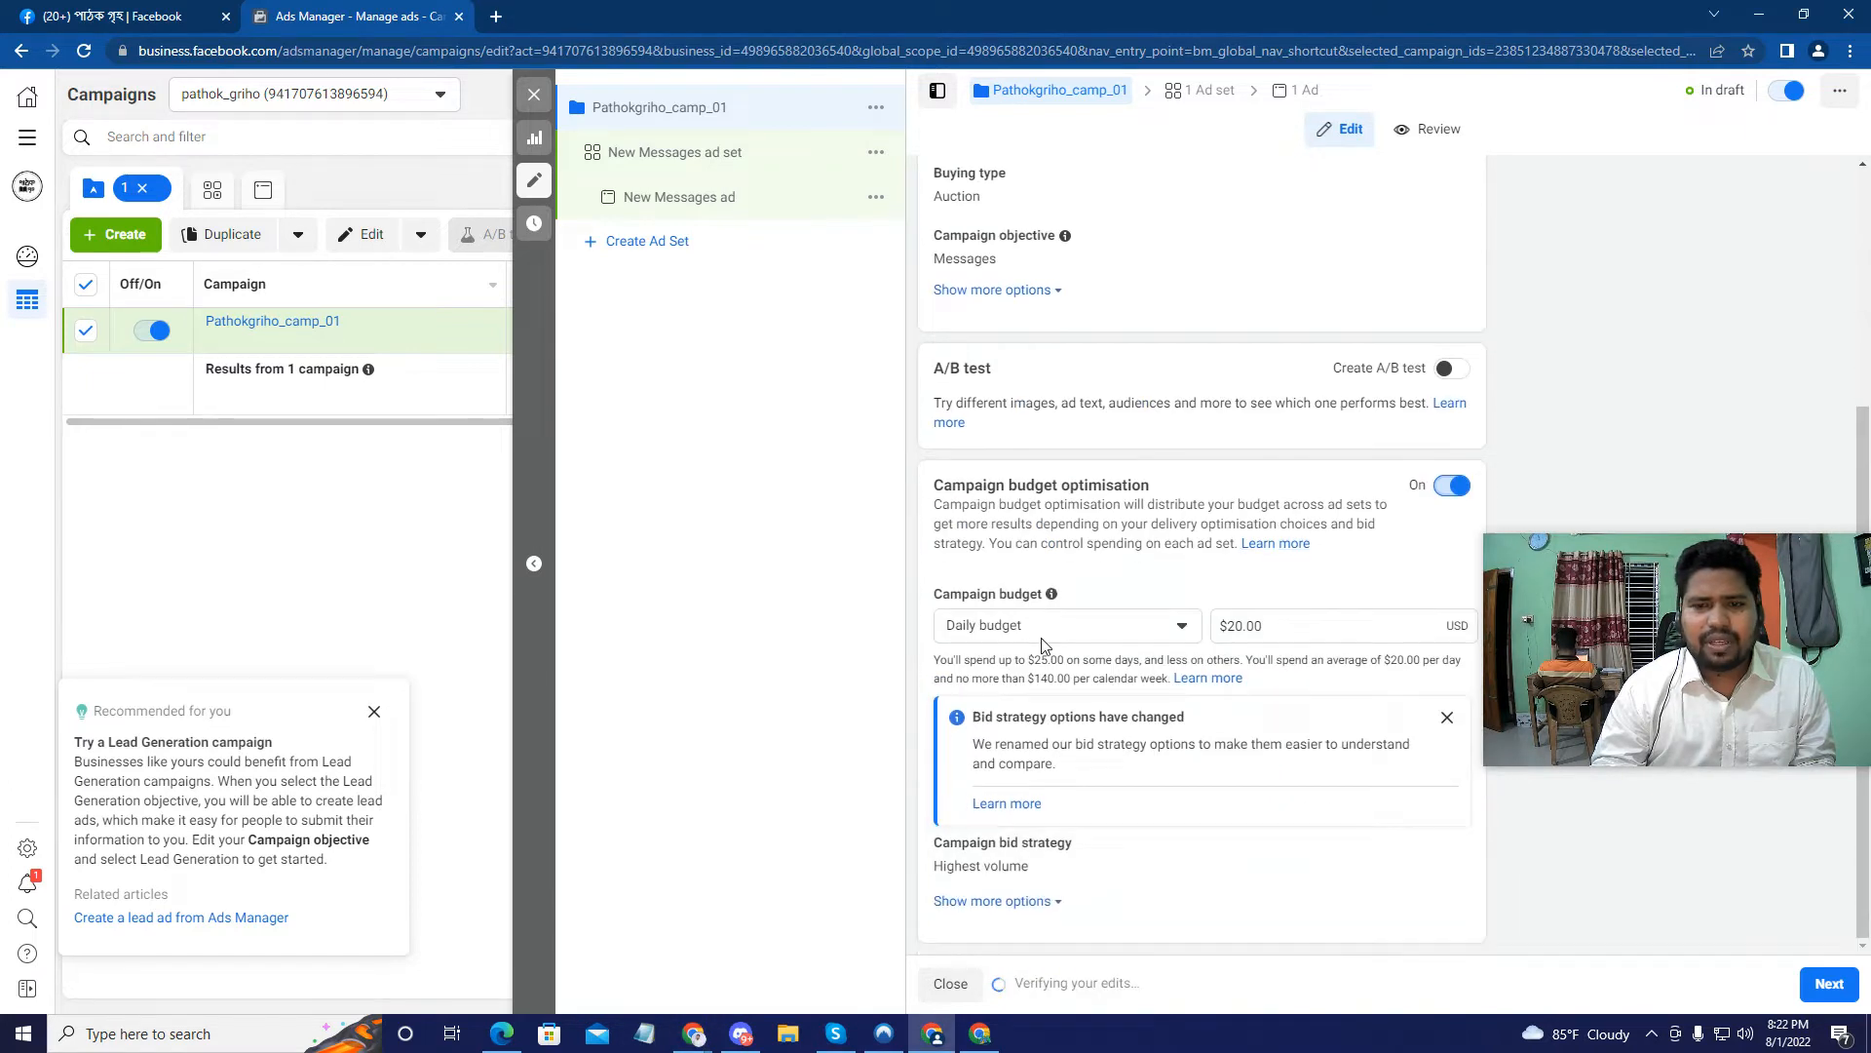
pyautogui.click(1041, 629)
pyautogui.click(1015, 702)
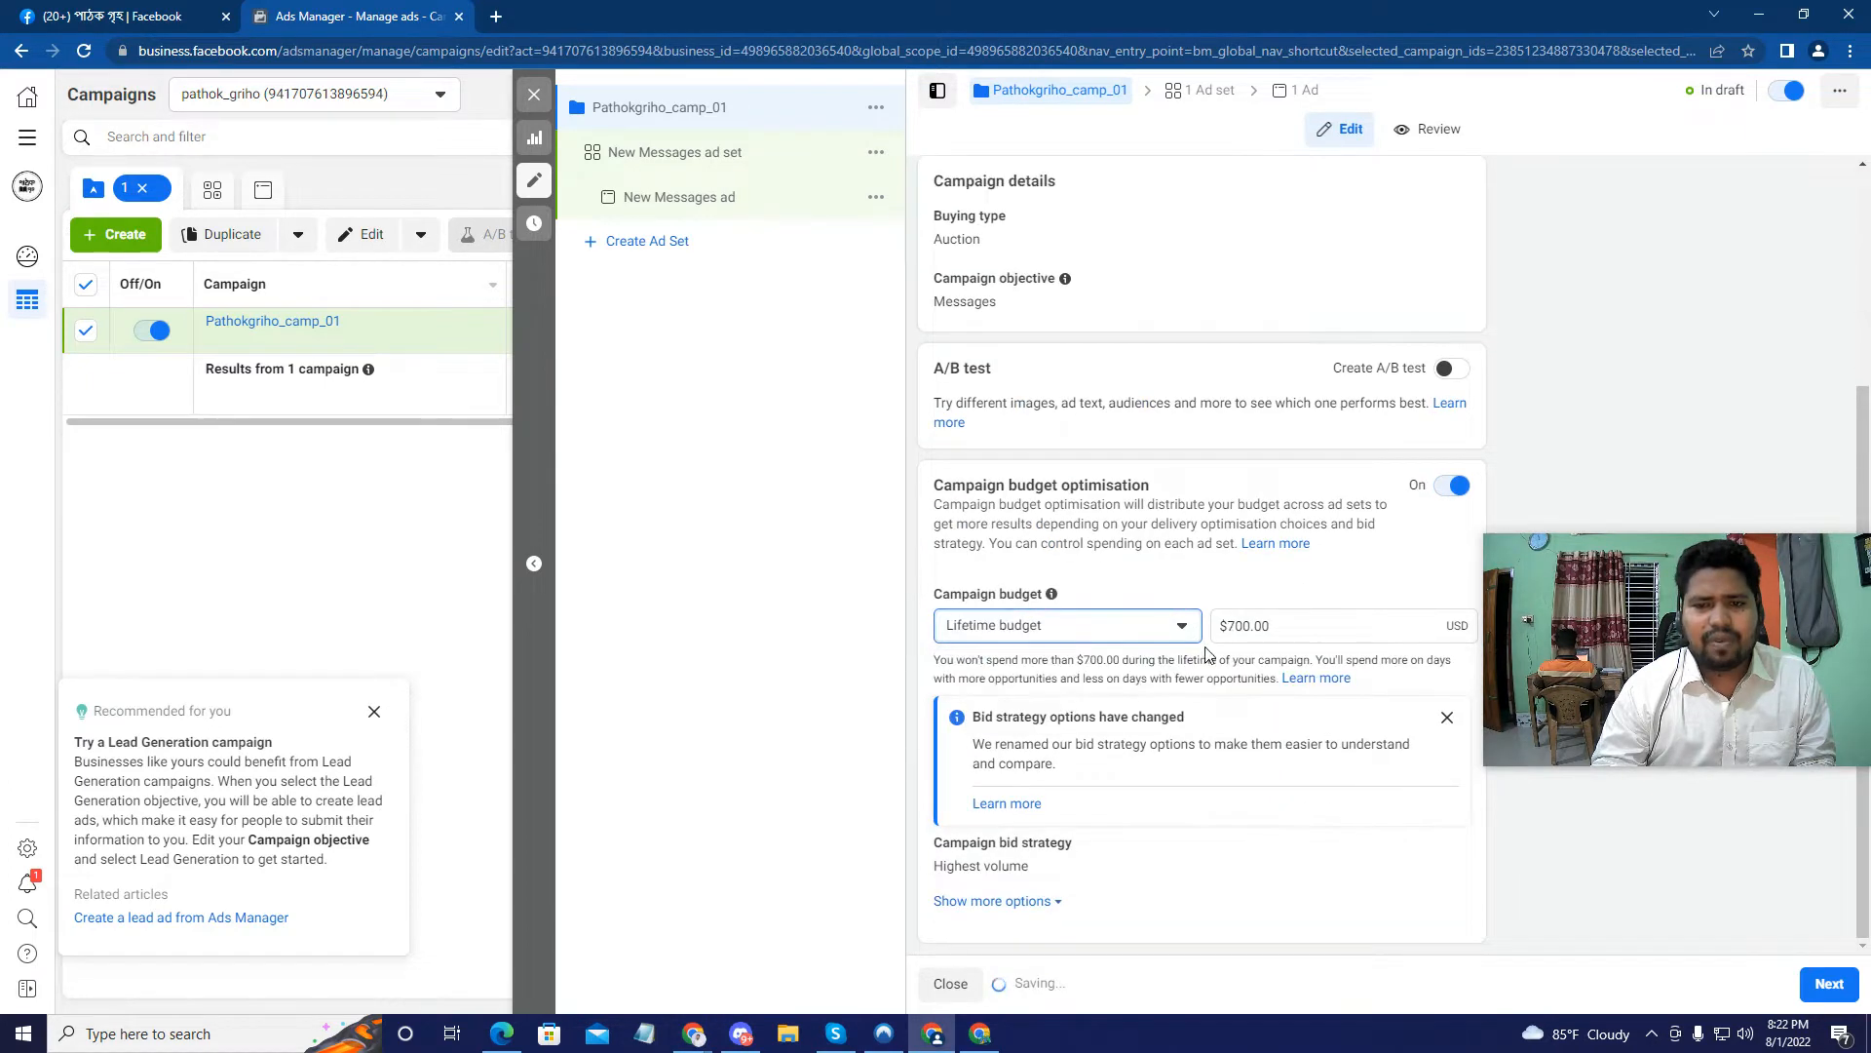
pyautogui.moveTo(1252, 625); pyautogui.dragTo(1226, 621)
pyautogui.write('10')
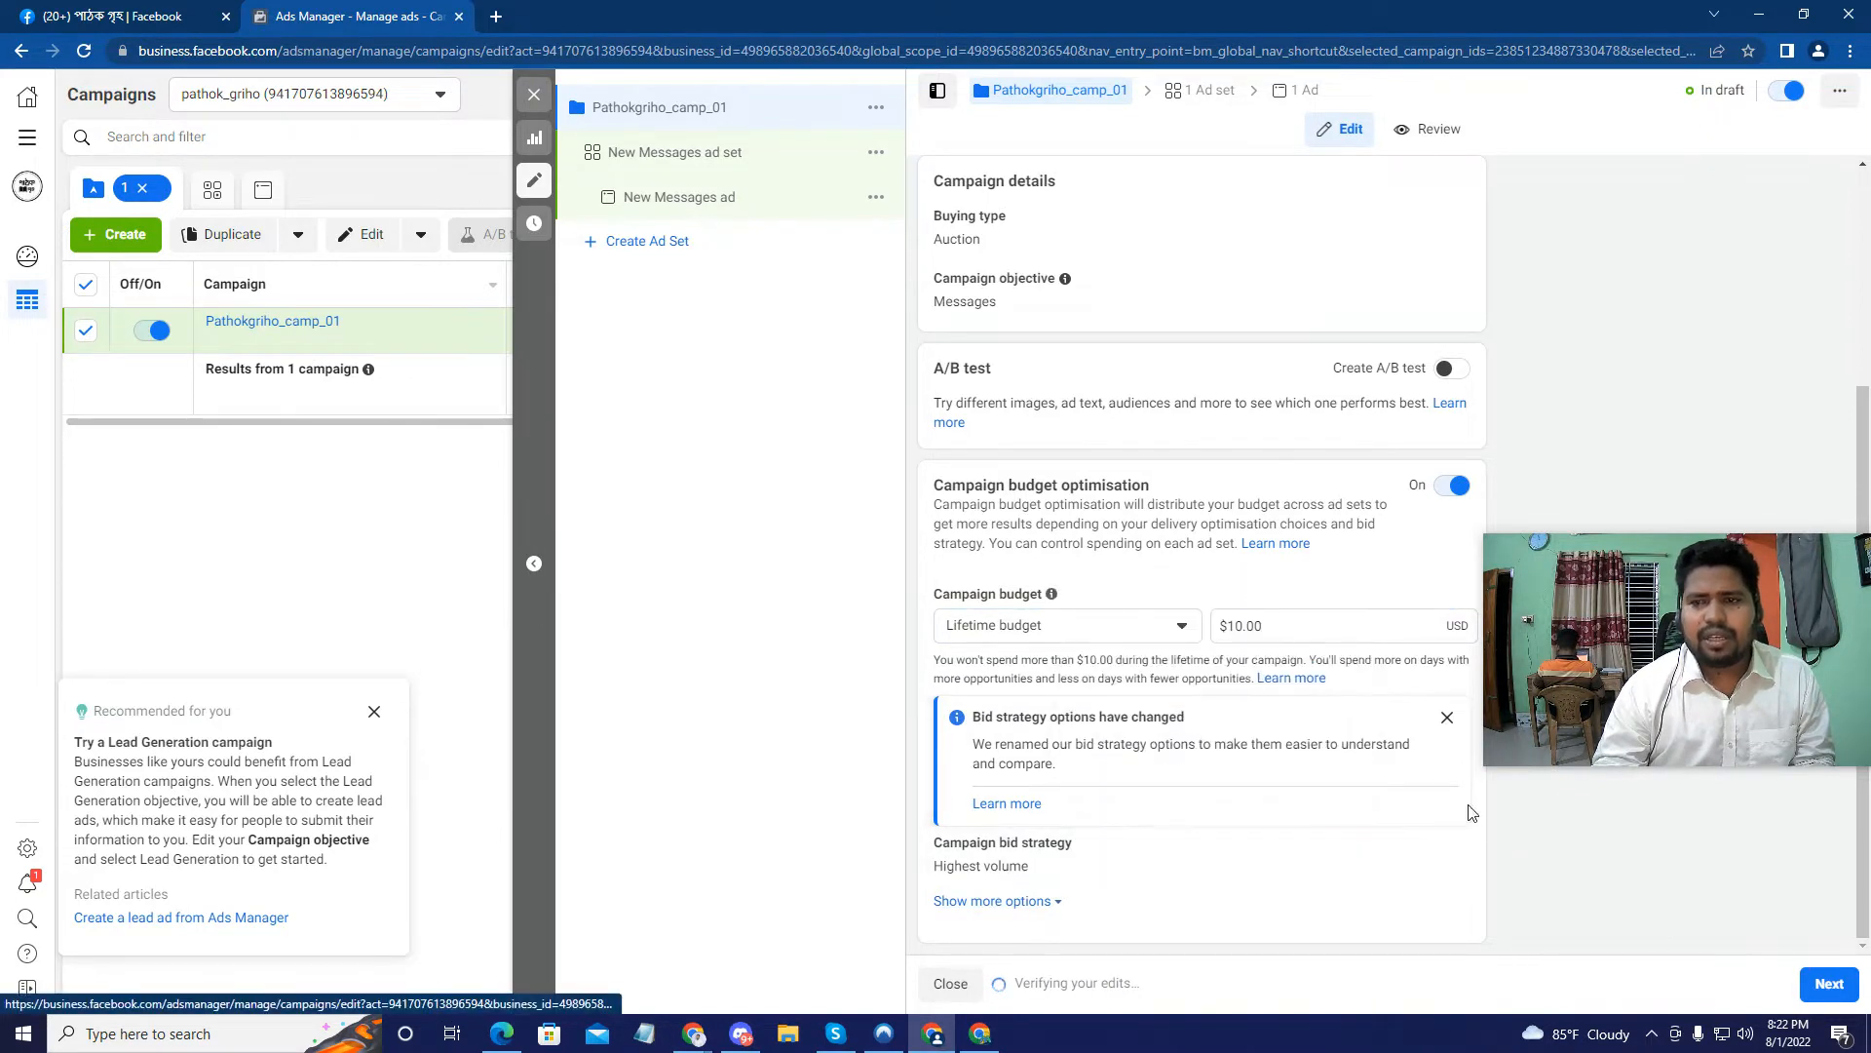
pyautogui.scroll(3, 1145, 484)
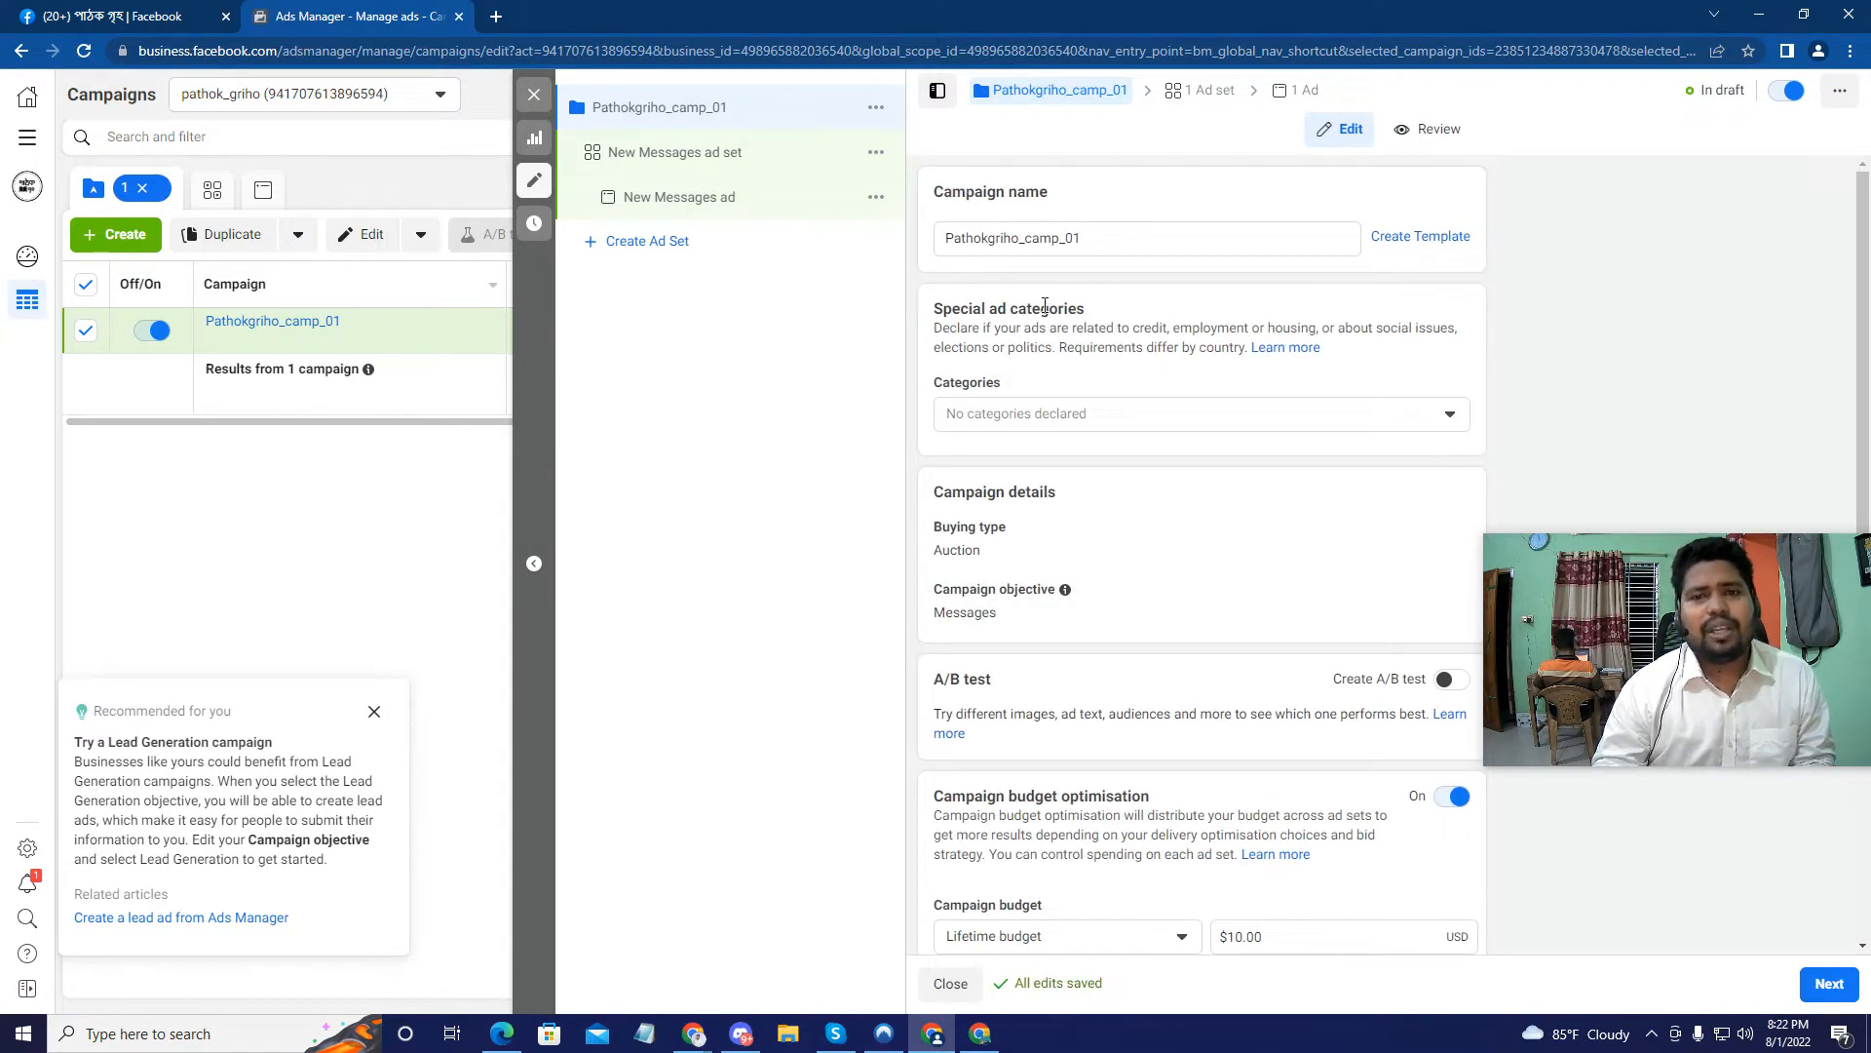
pyautogui.scroll(-3, 1032, 301)
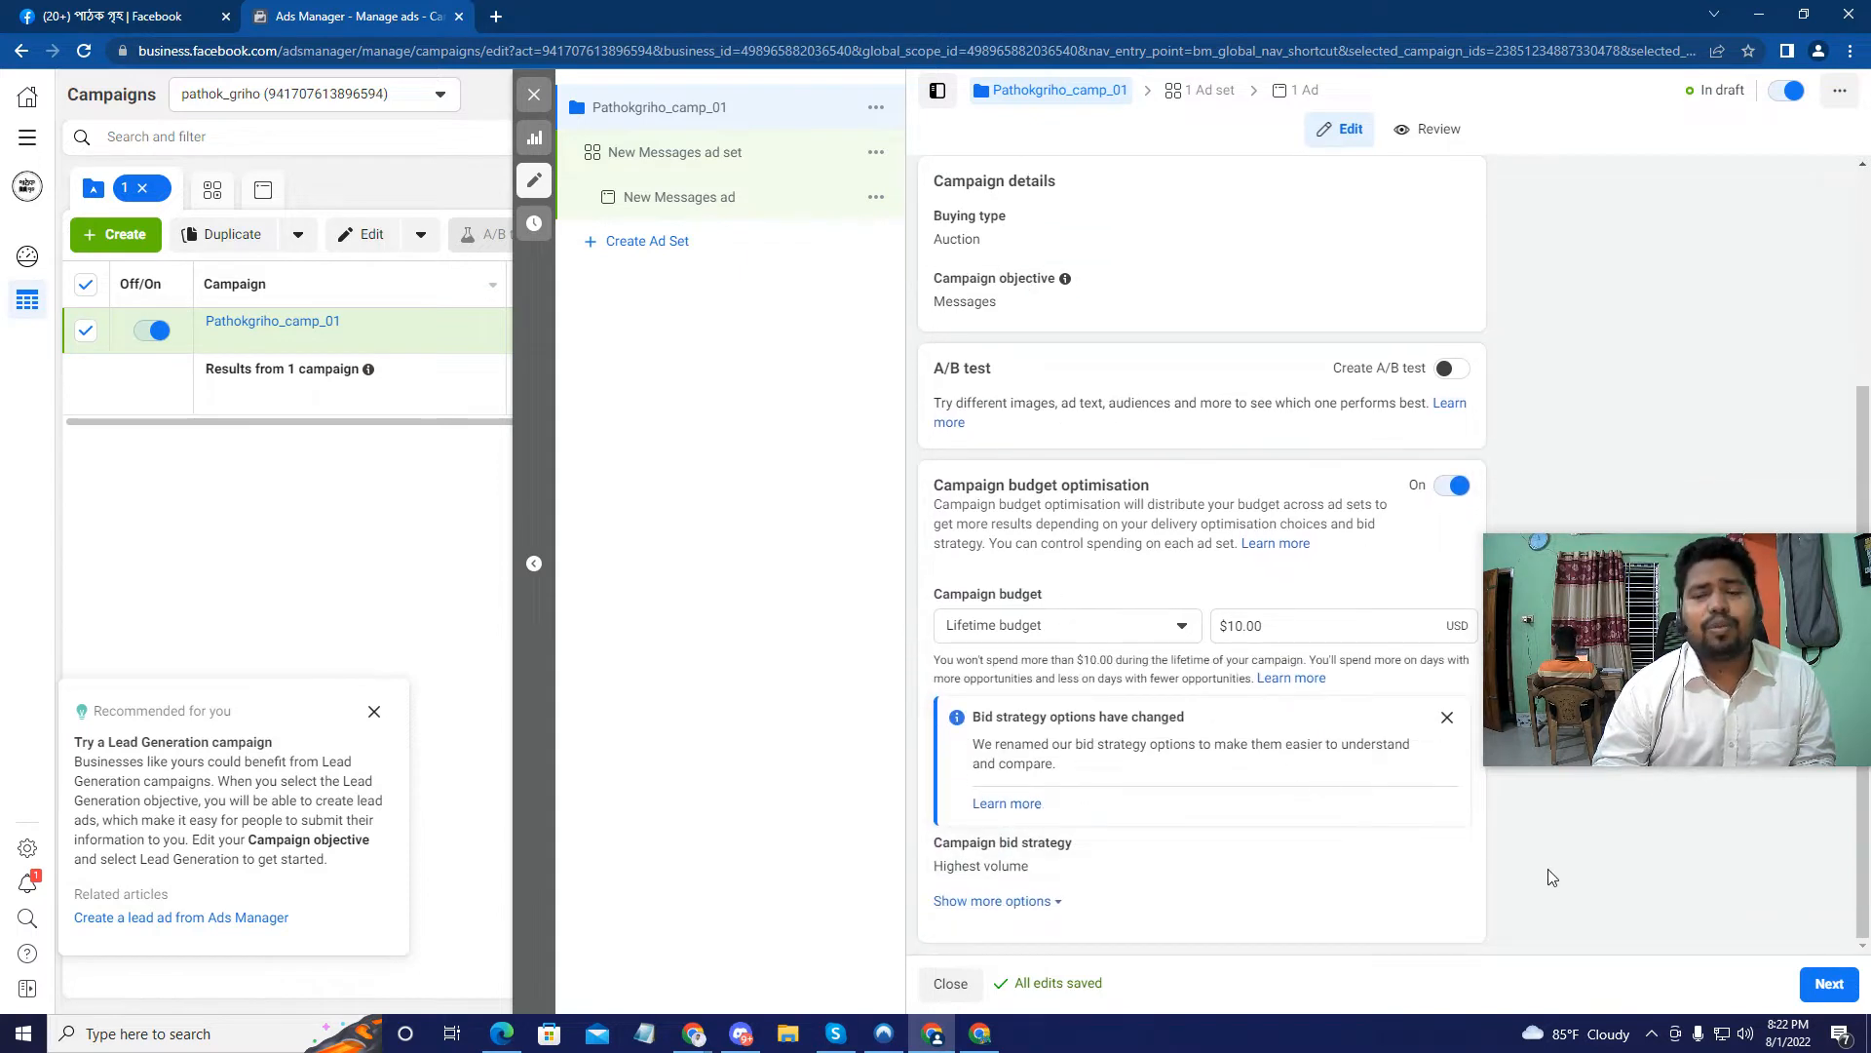
# Step: Continue to the ad set level and rename the new messages ad set as pathokgriho_all_over
pyautogui.click(1829, 984)
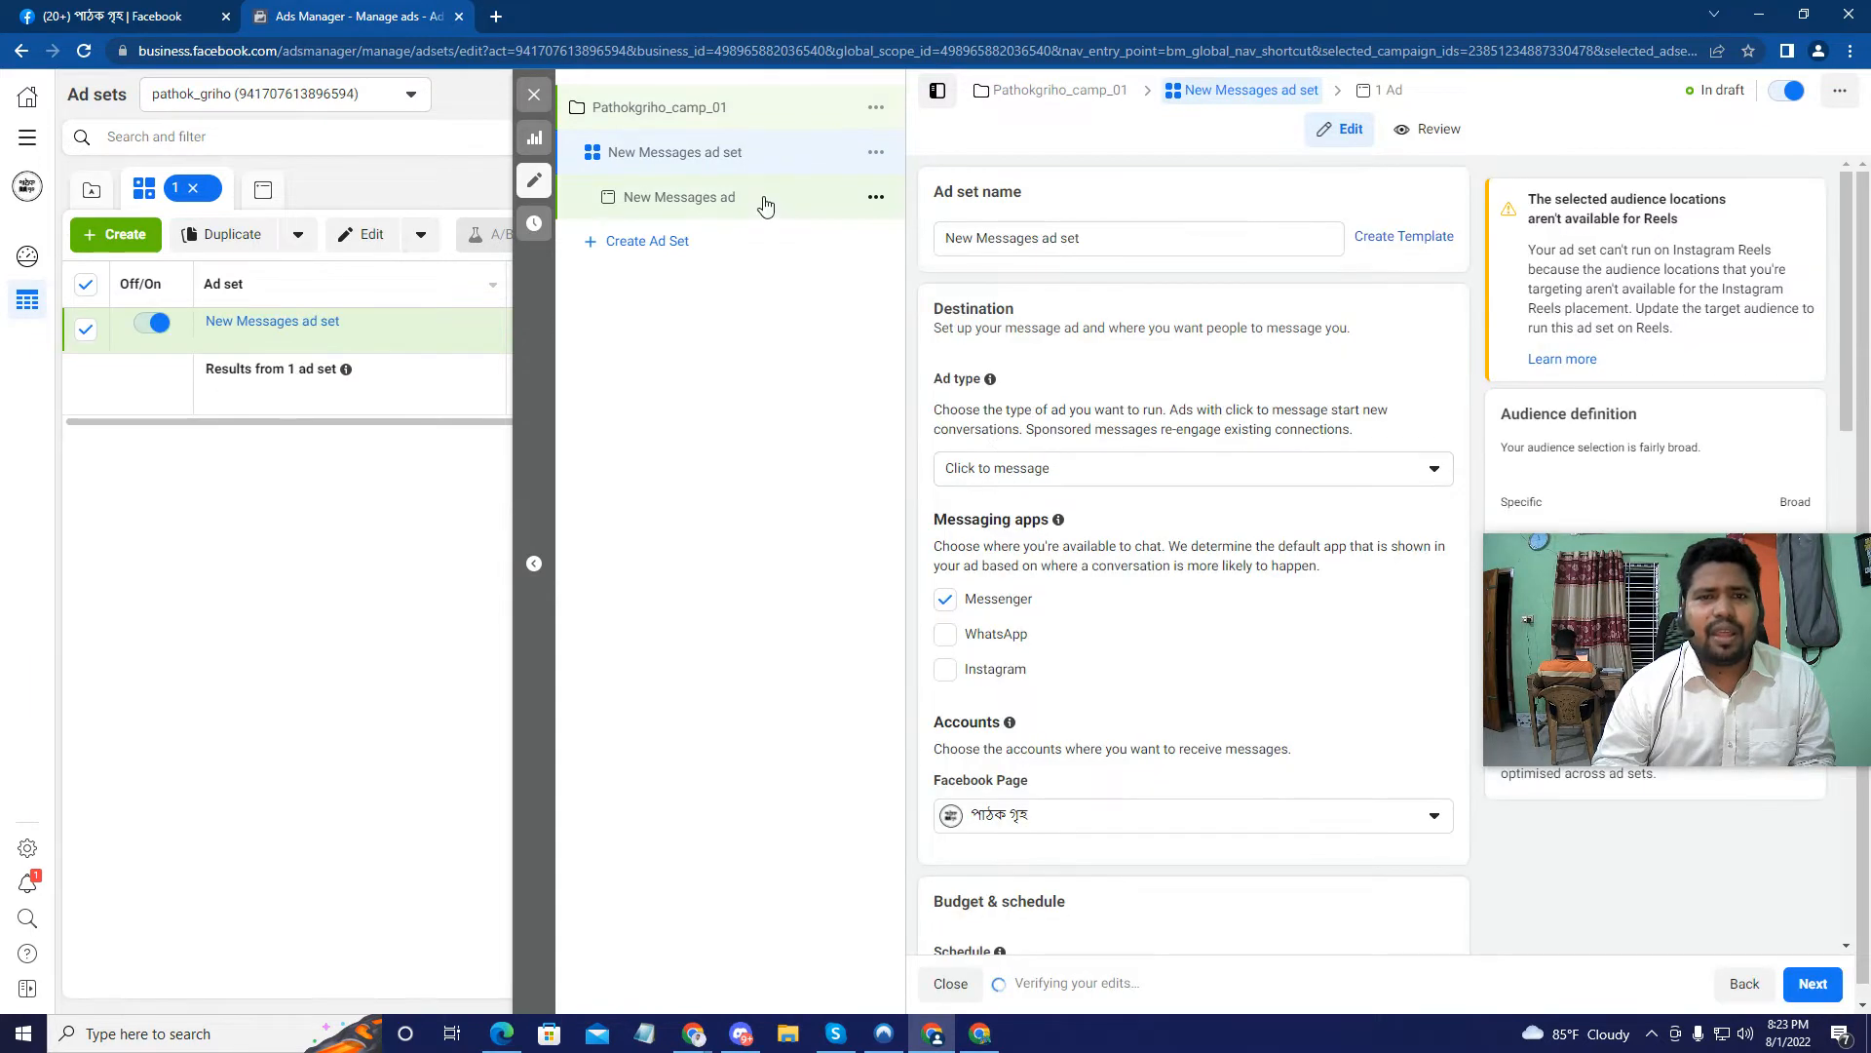
pyautogui.tripleClick(999, 245)
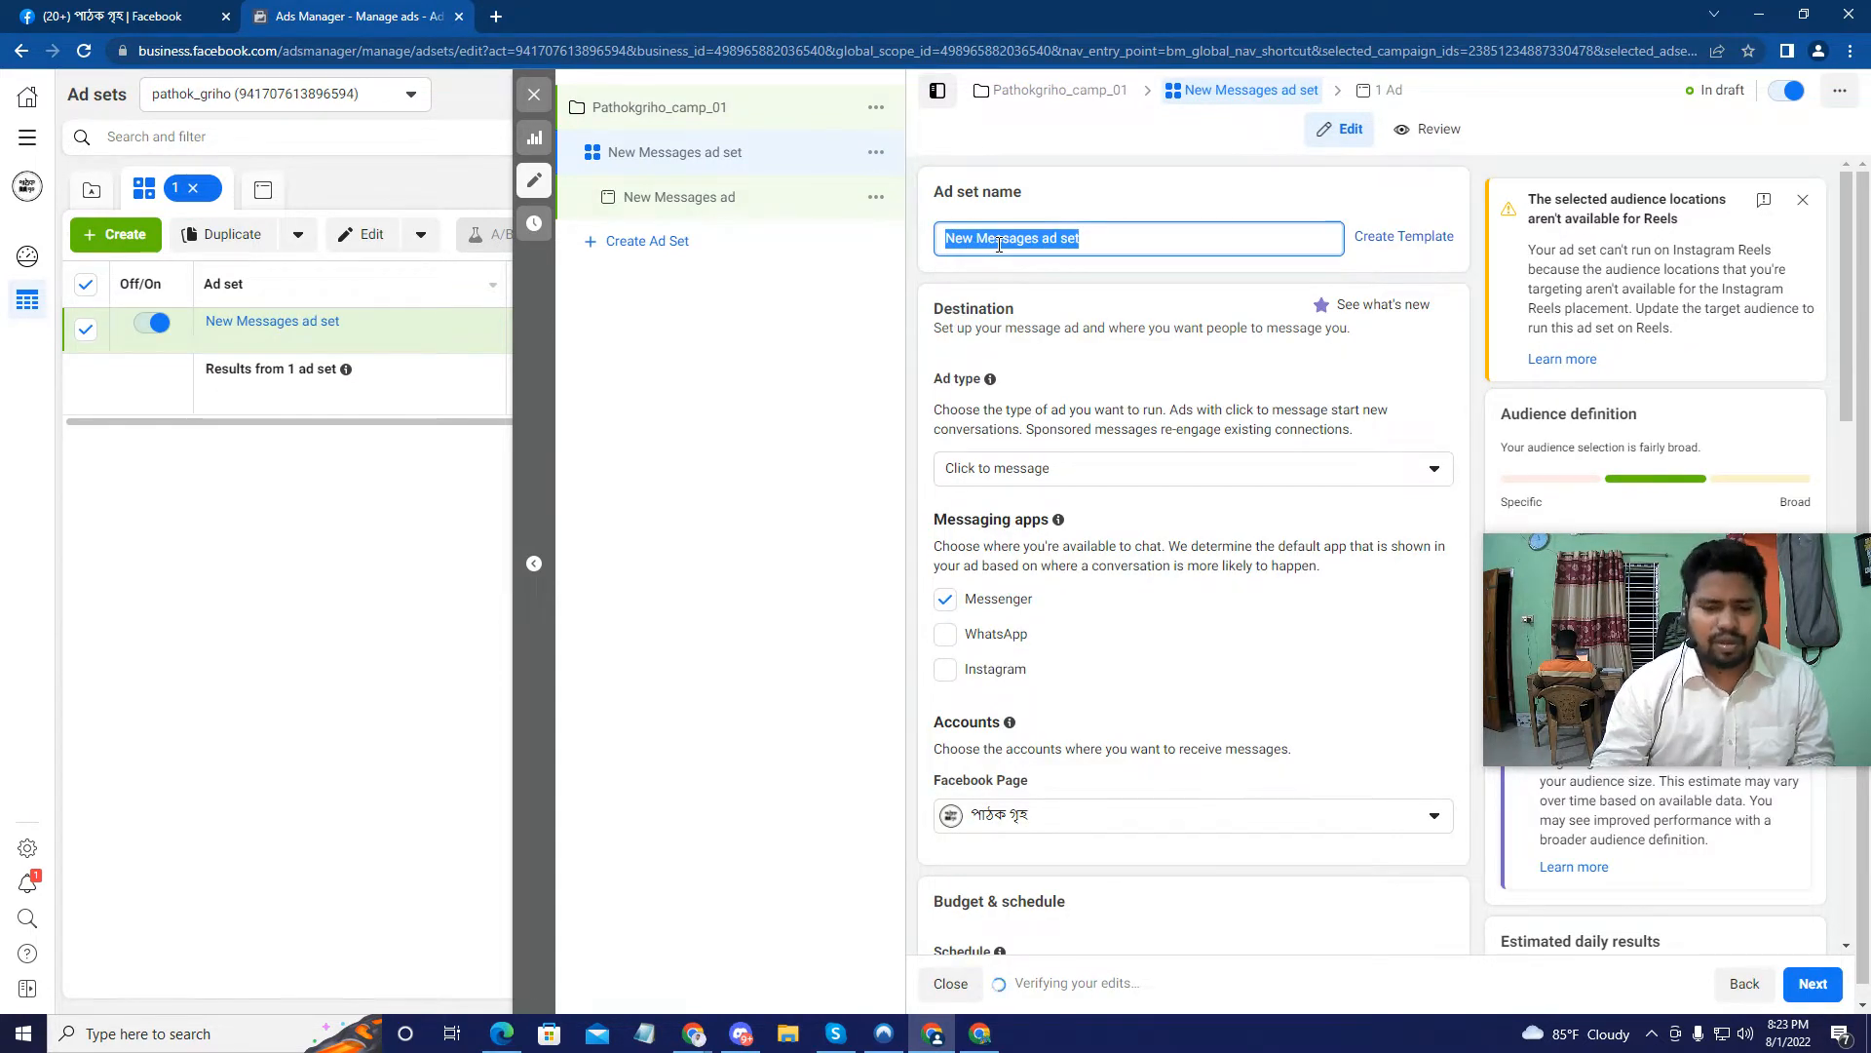
pyautogui.write('pathokgr')
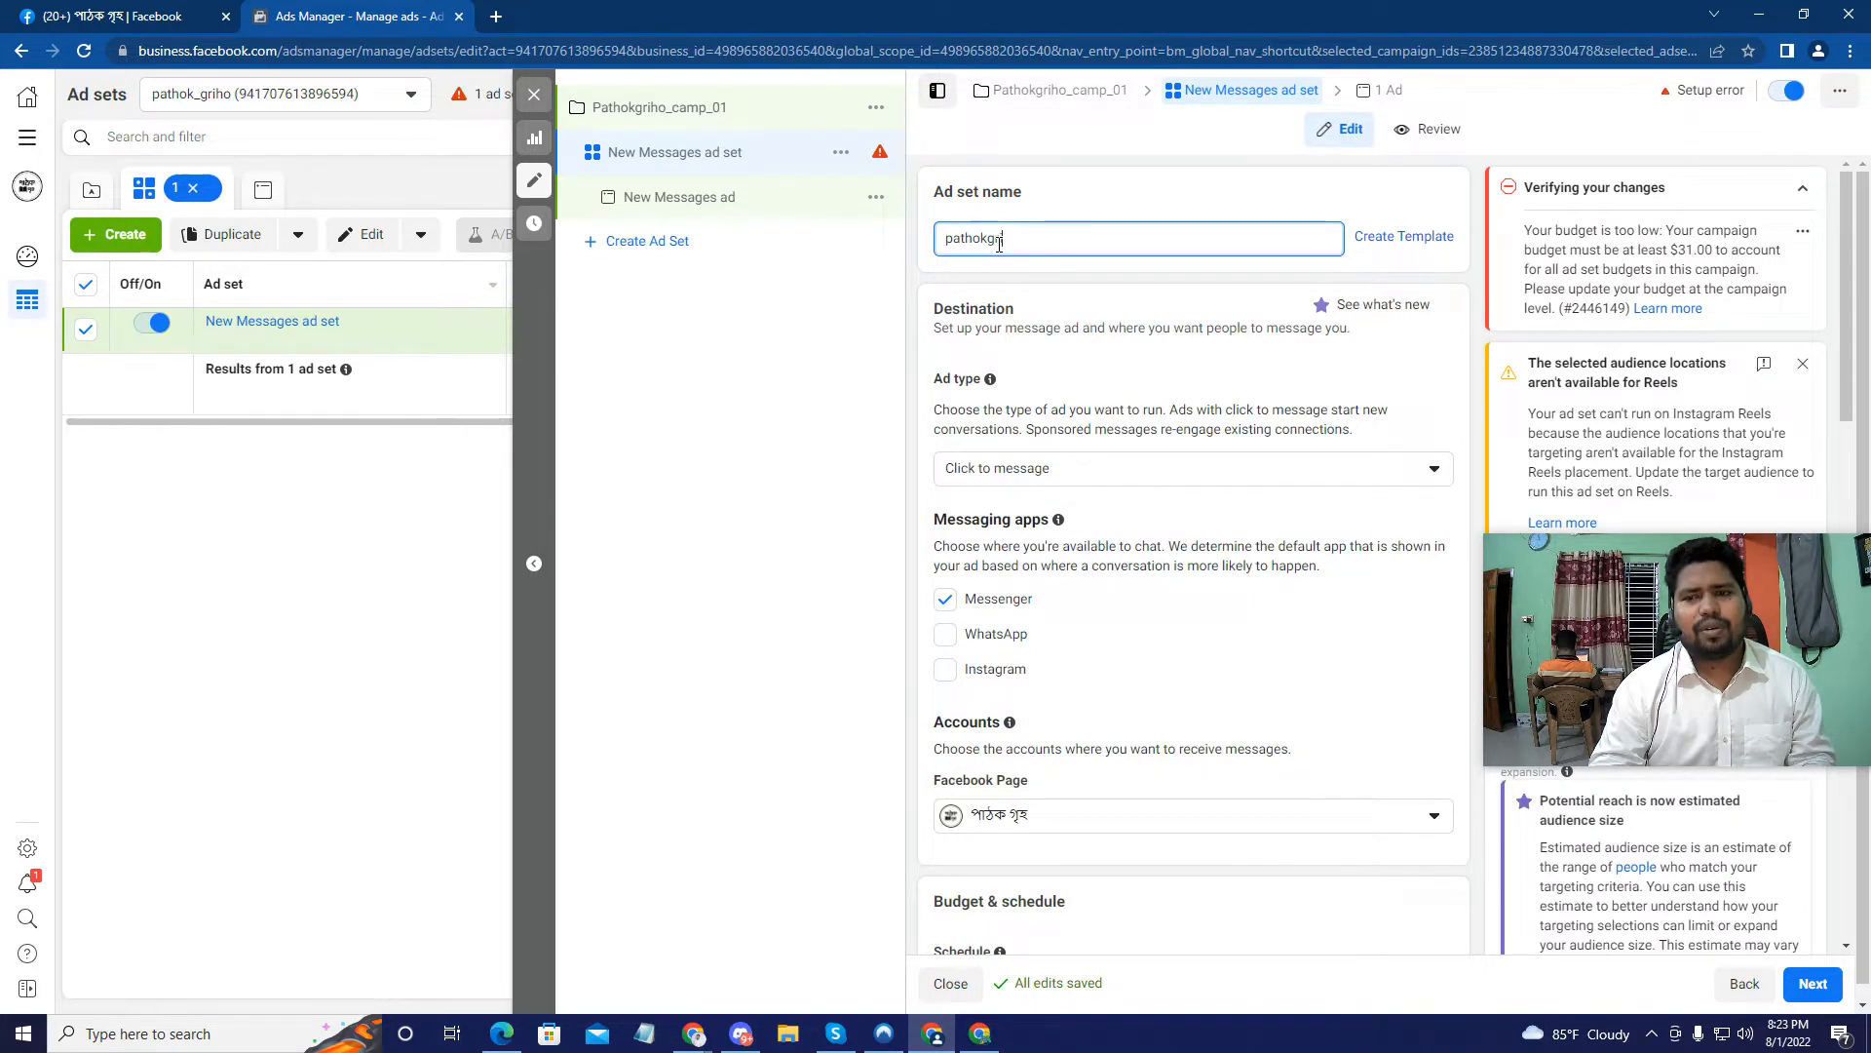
pyautogui.write('iho_')
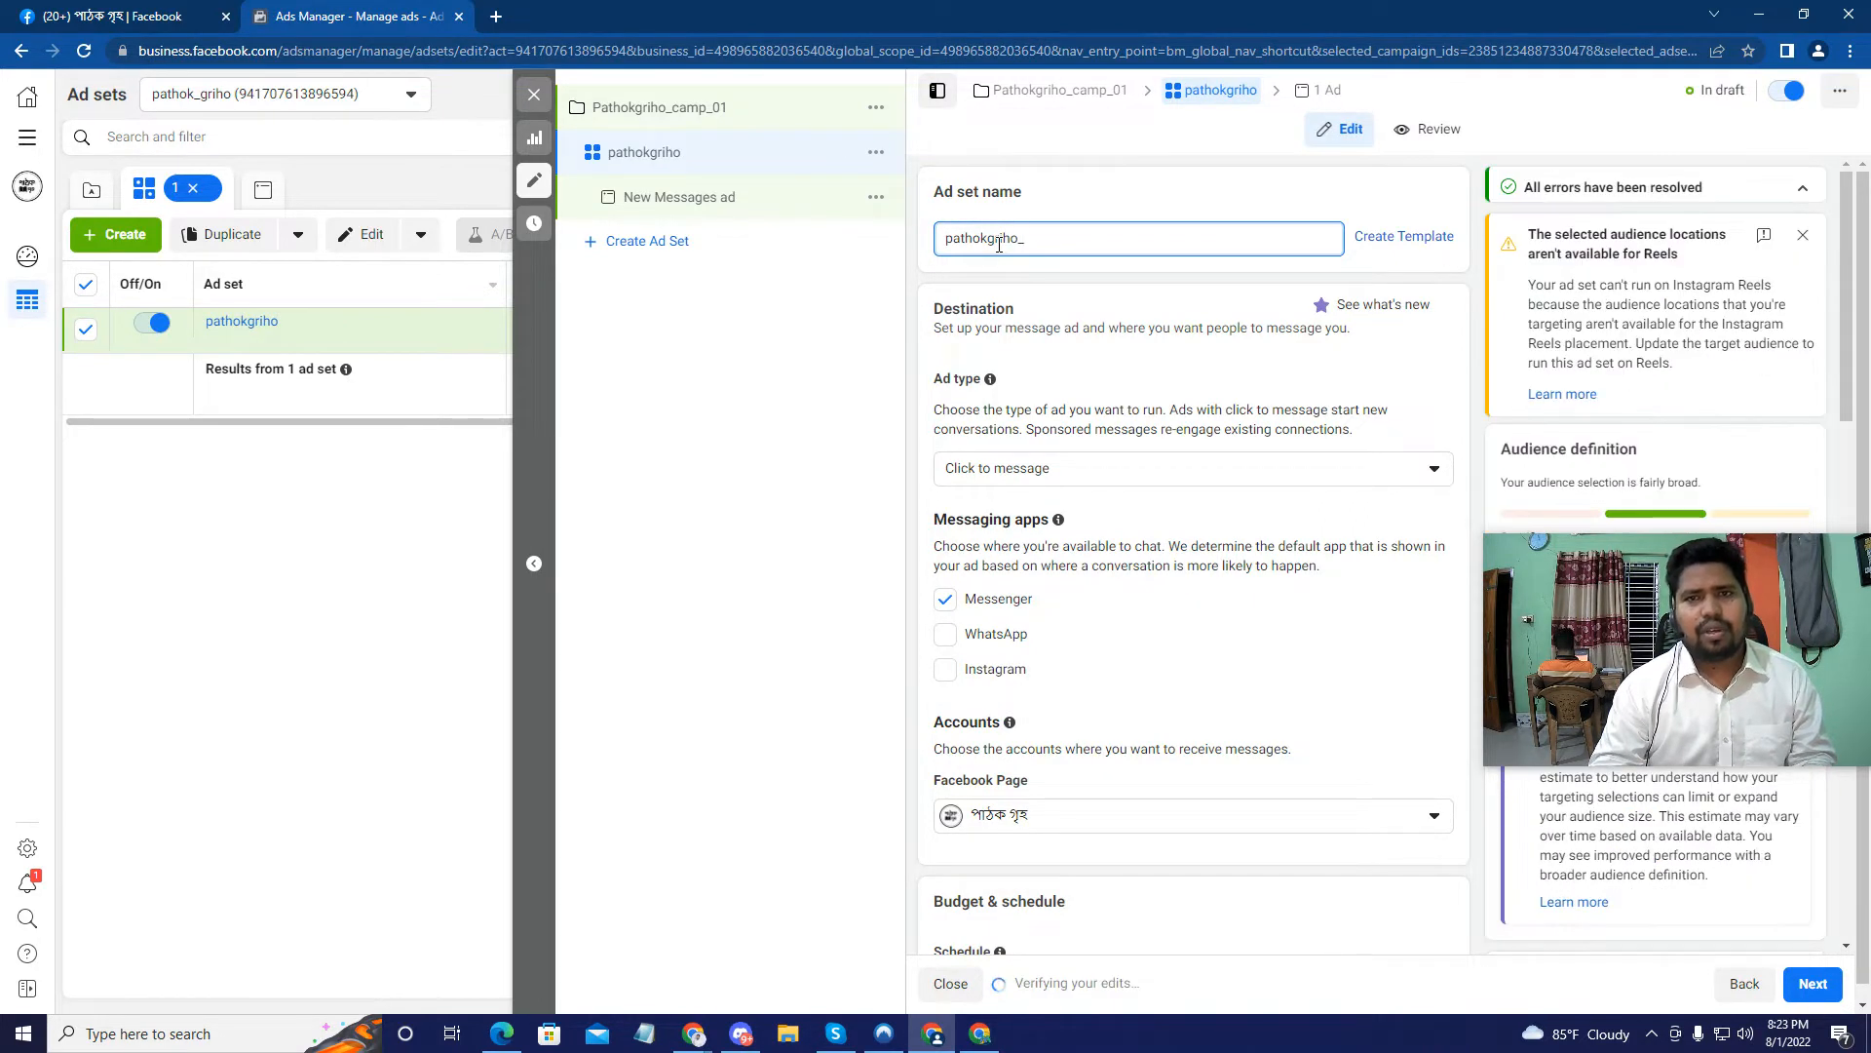
pyautogui.write('all')
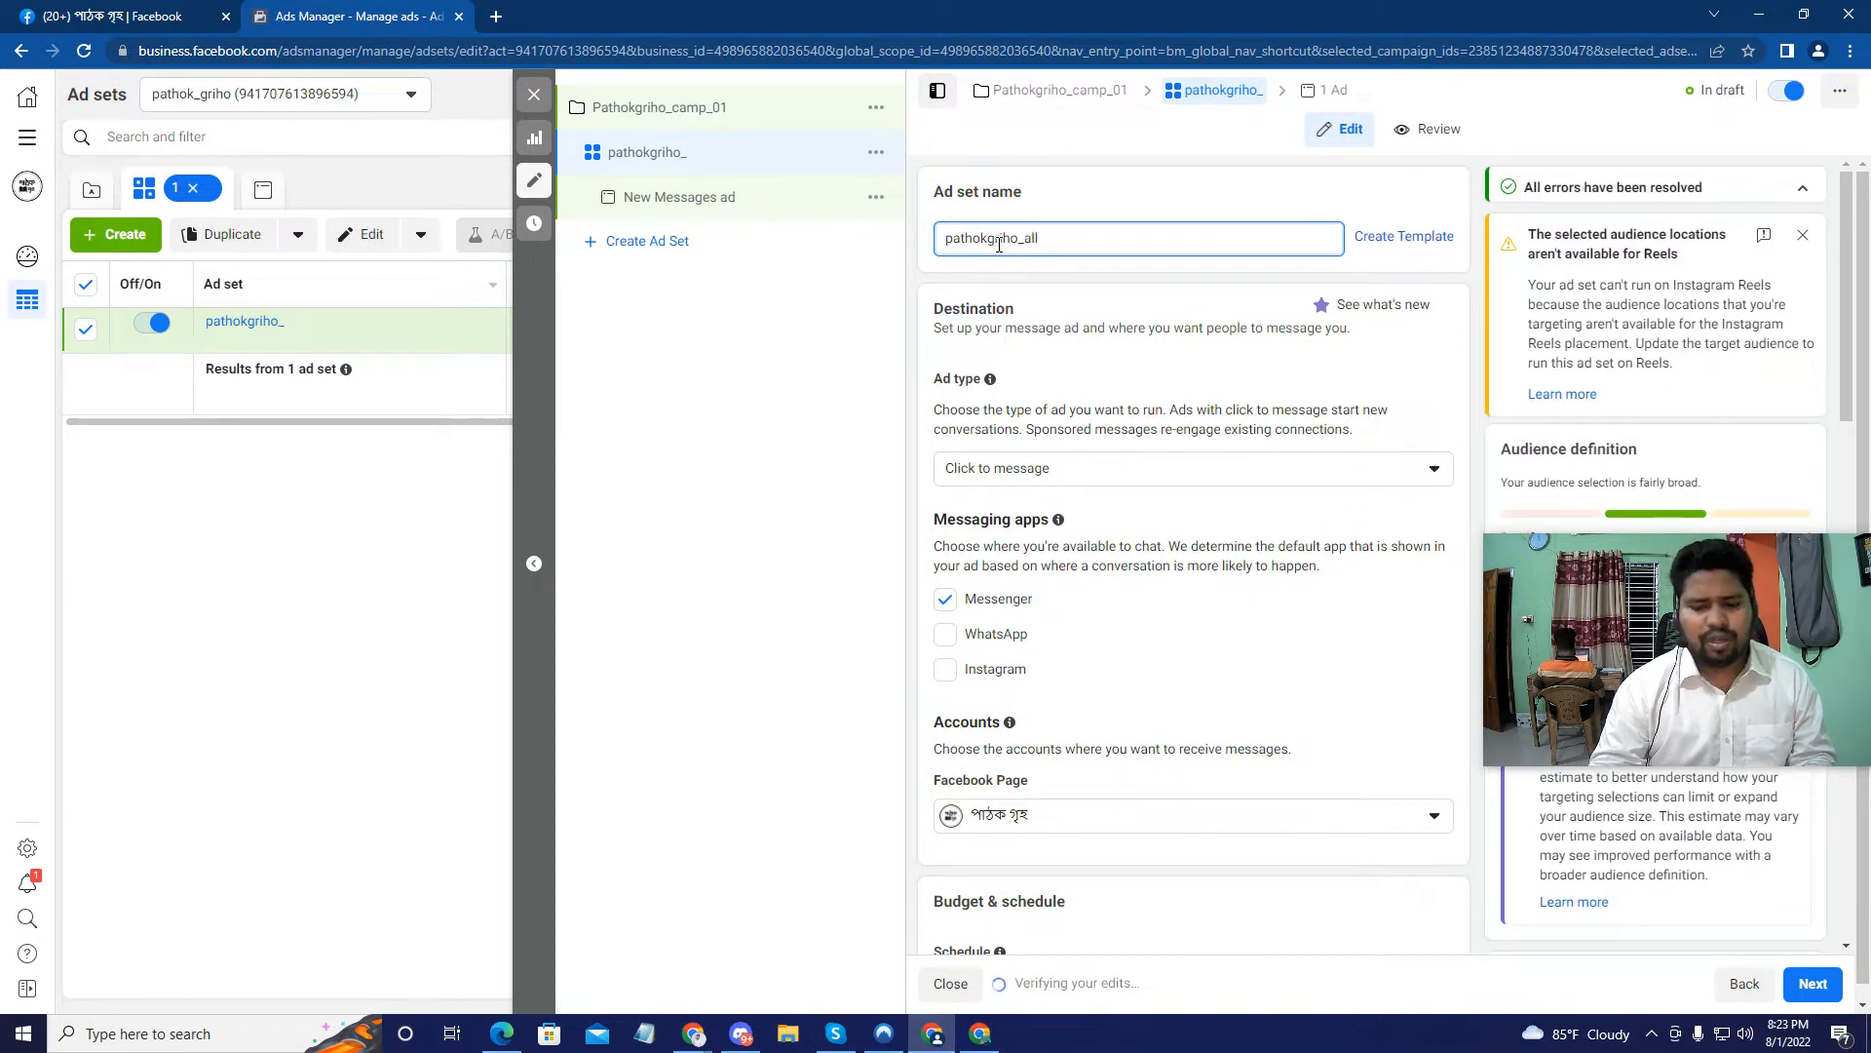
pyautogui.write('_v')
pyautogui.write('over')
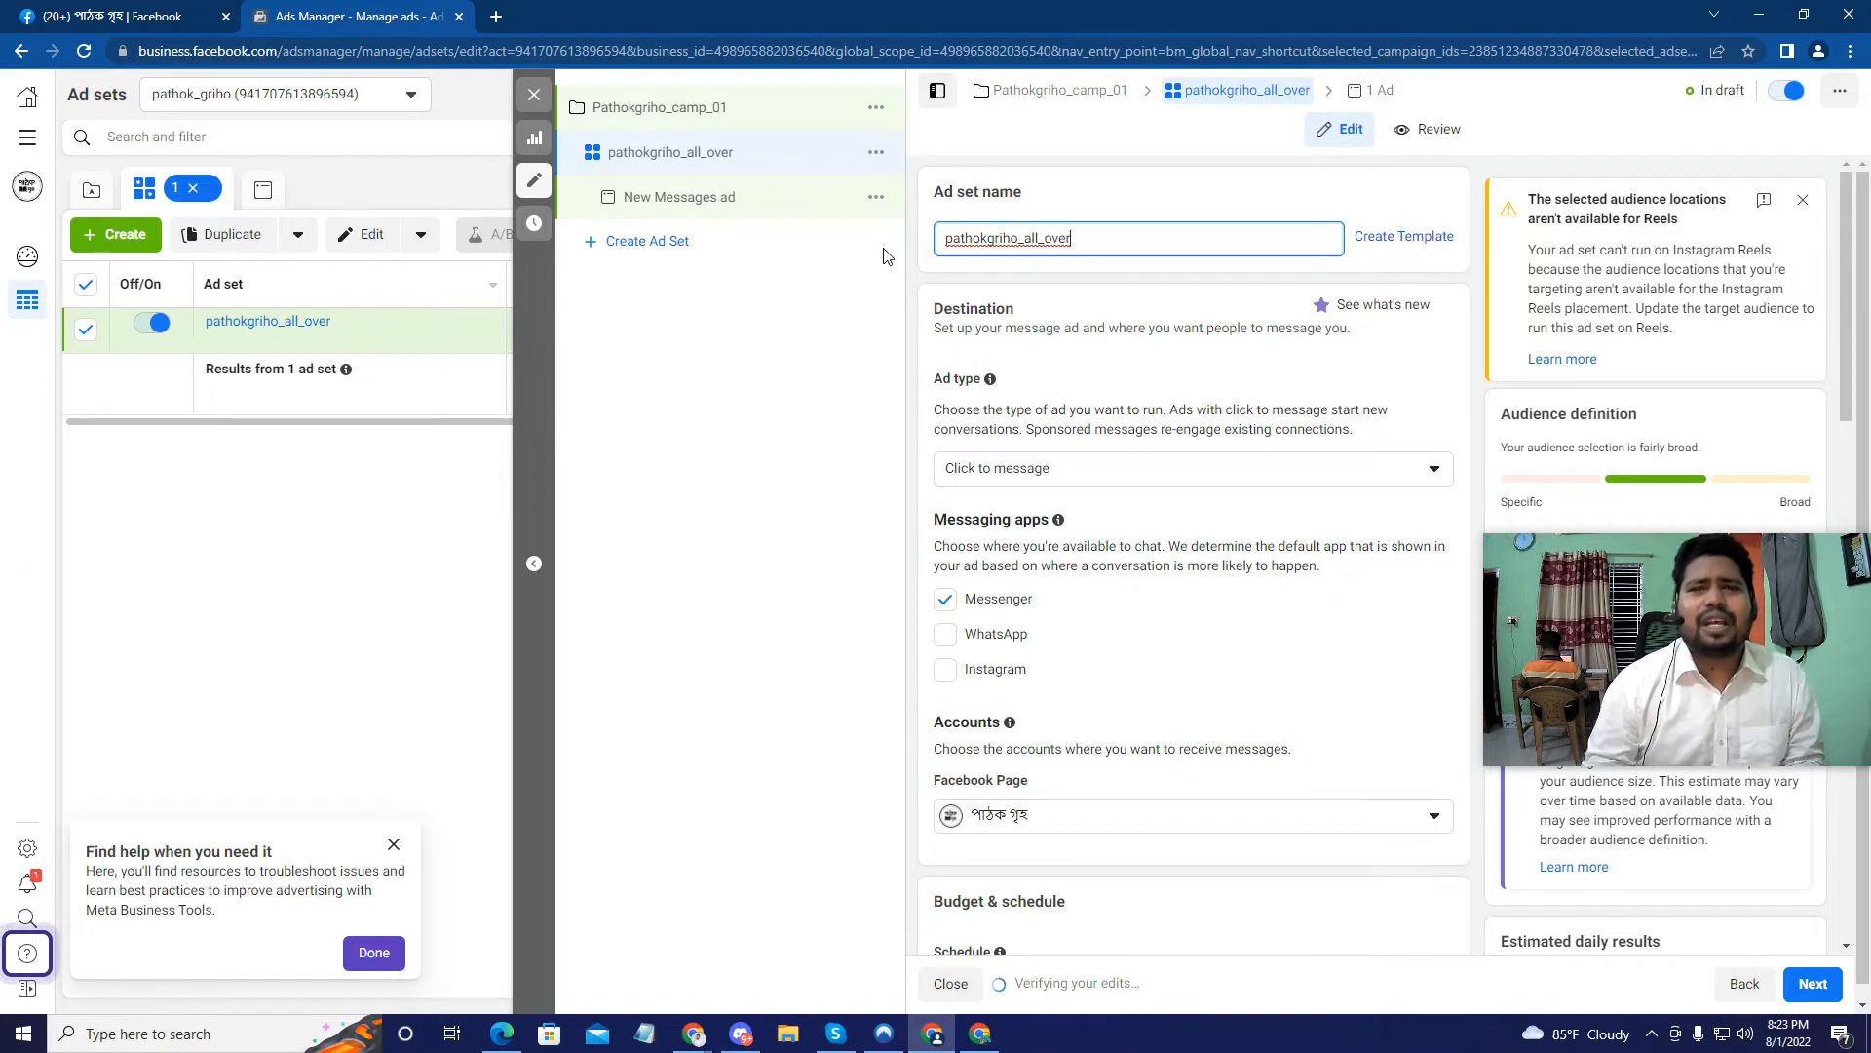
# Step: Review the ad set's destination, messaging app, Facebook Page, schedule and audience settings
pyautogui.scroll(-2, 1210, 493)
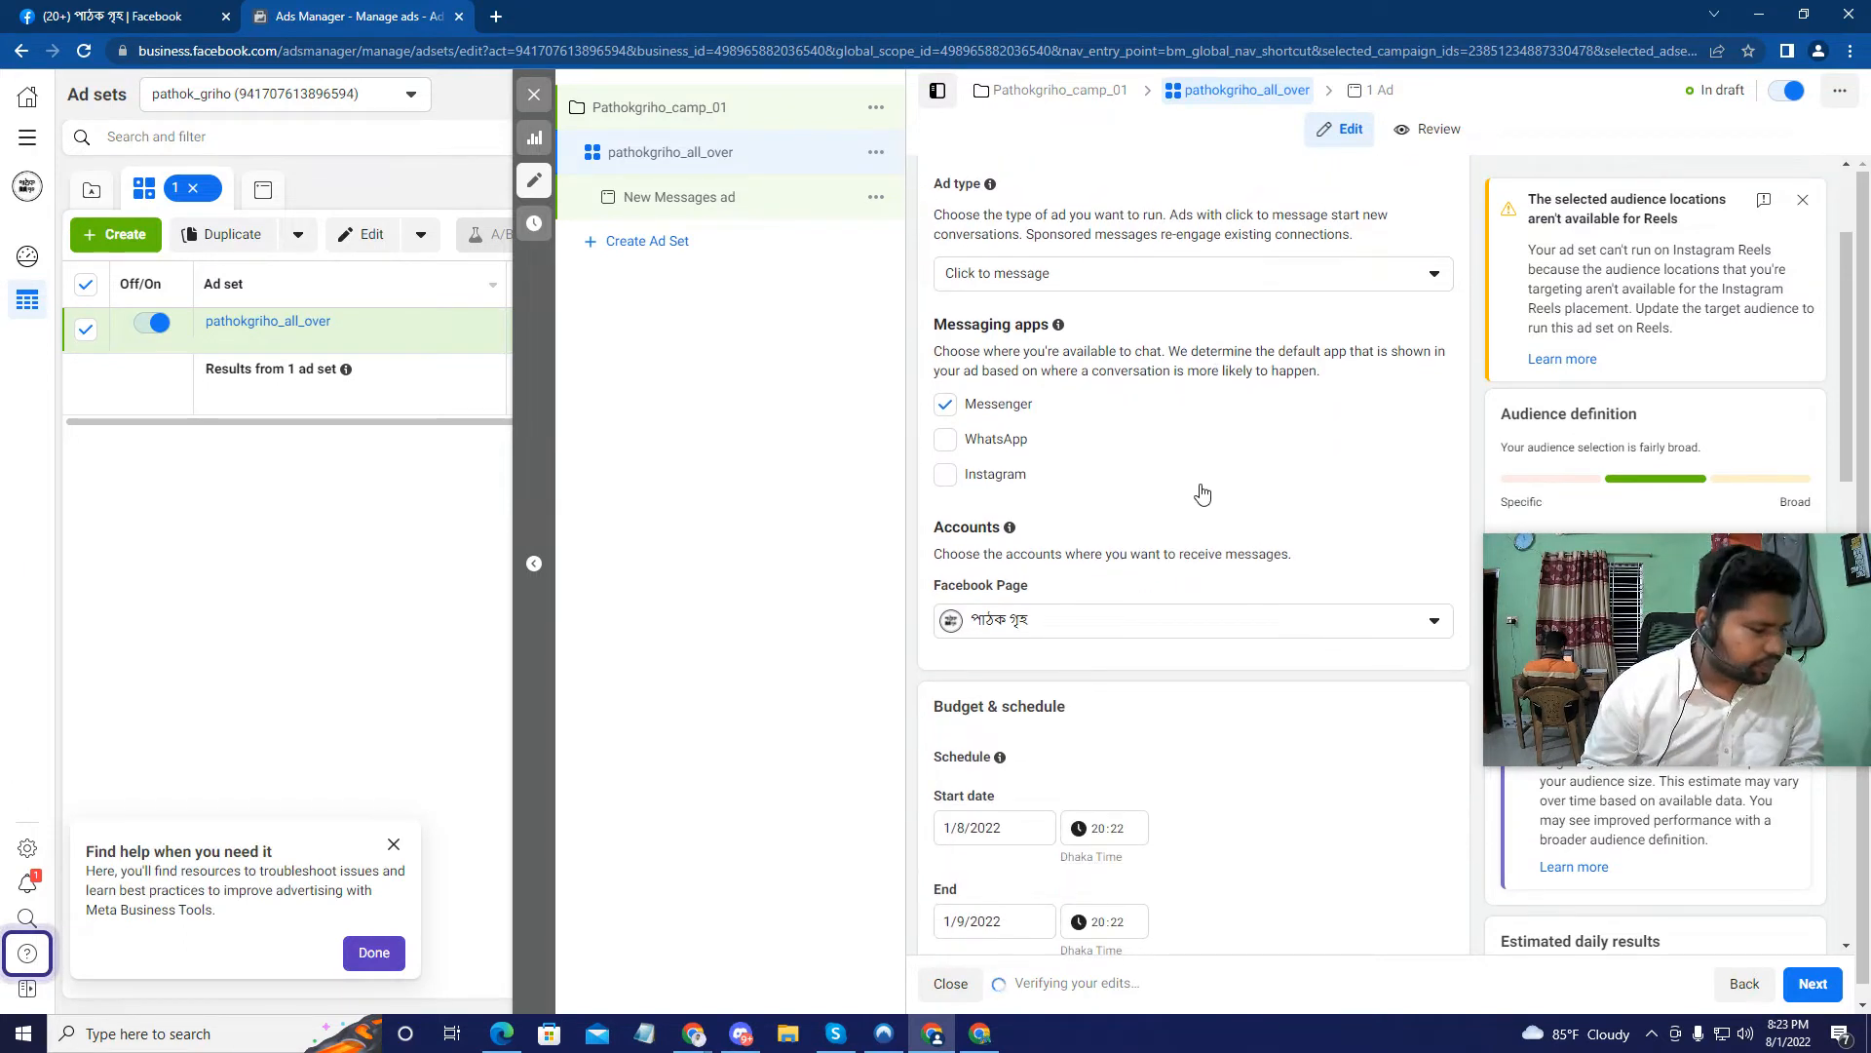
pyautogui.scroll(-2, 1214, 470)
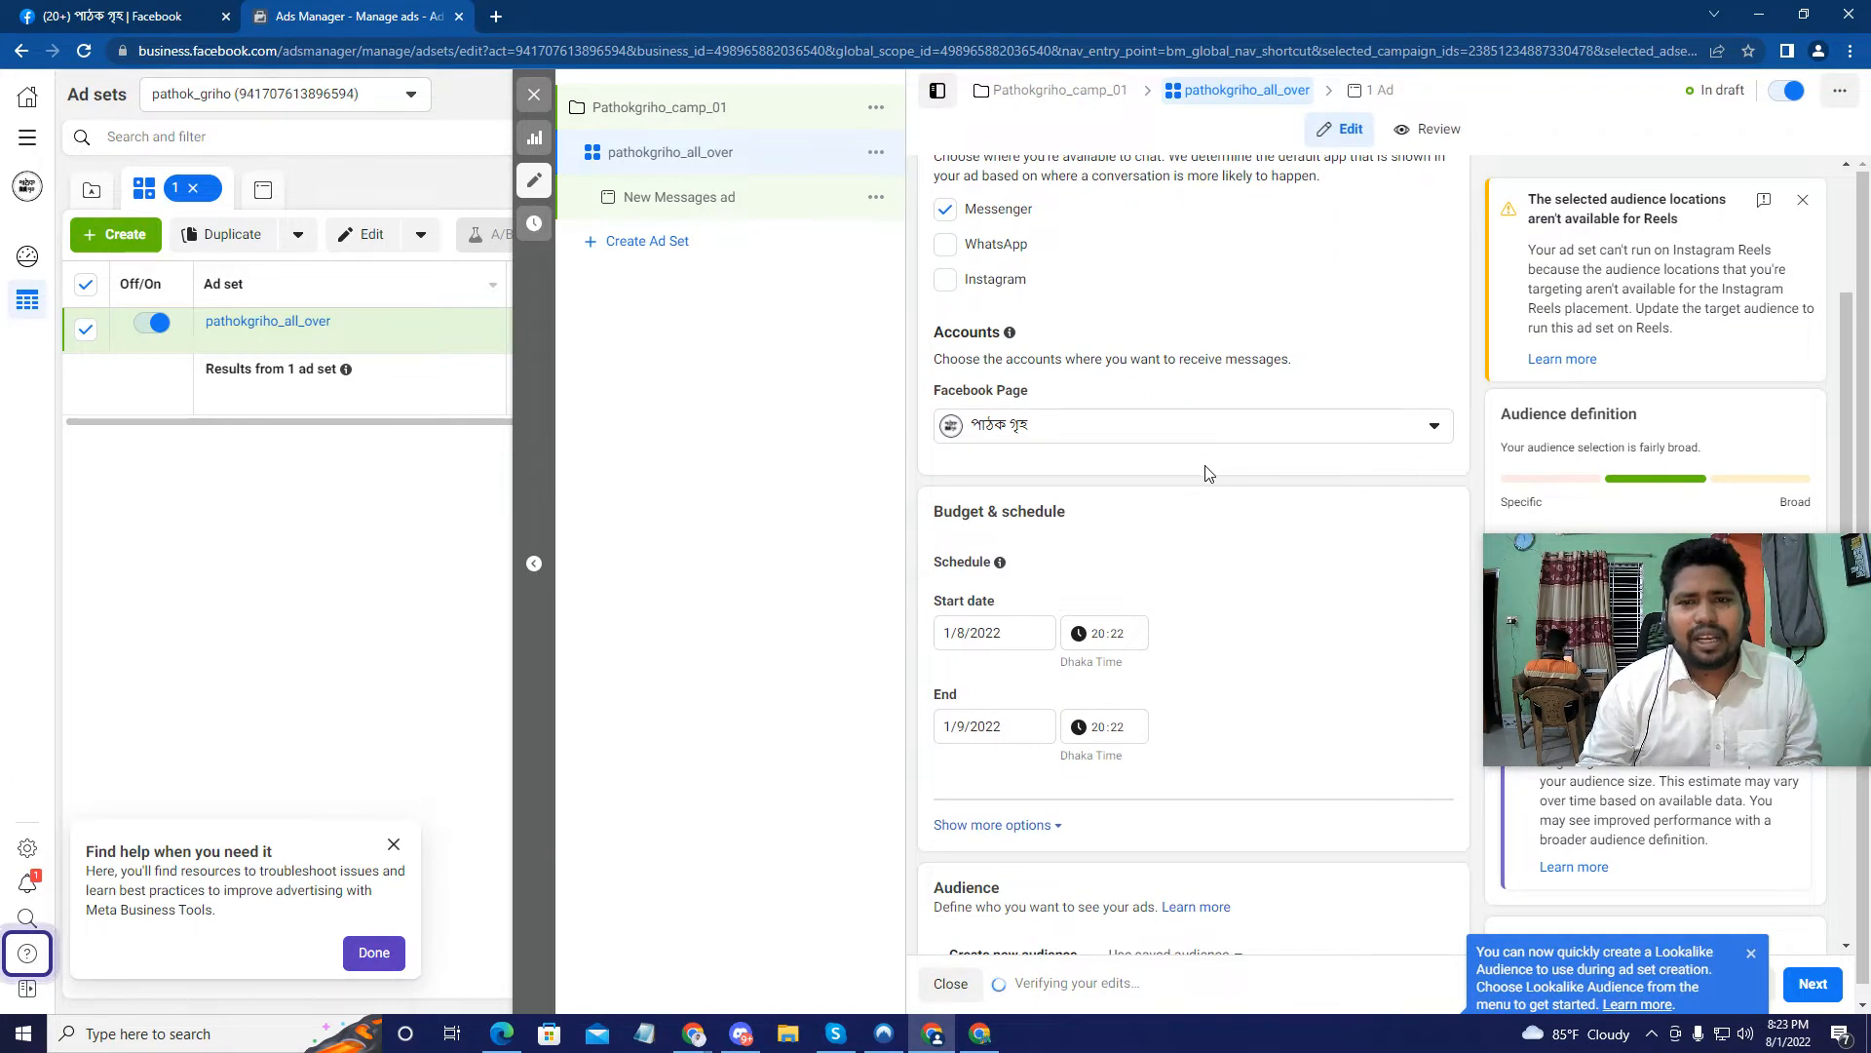
pyautogui.scroll(-4, 1207, 475)
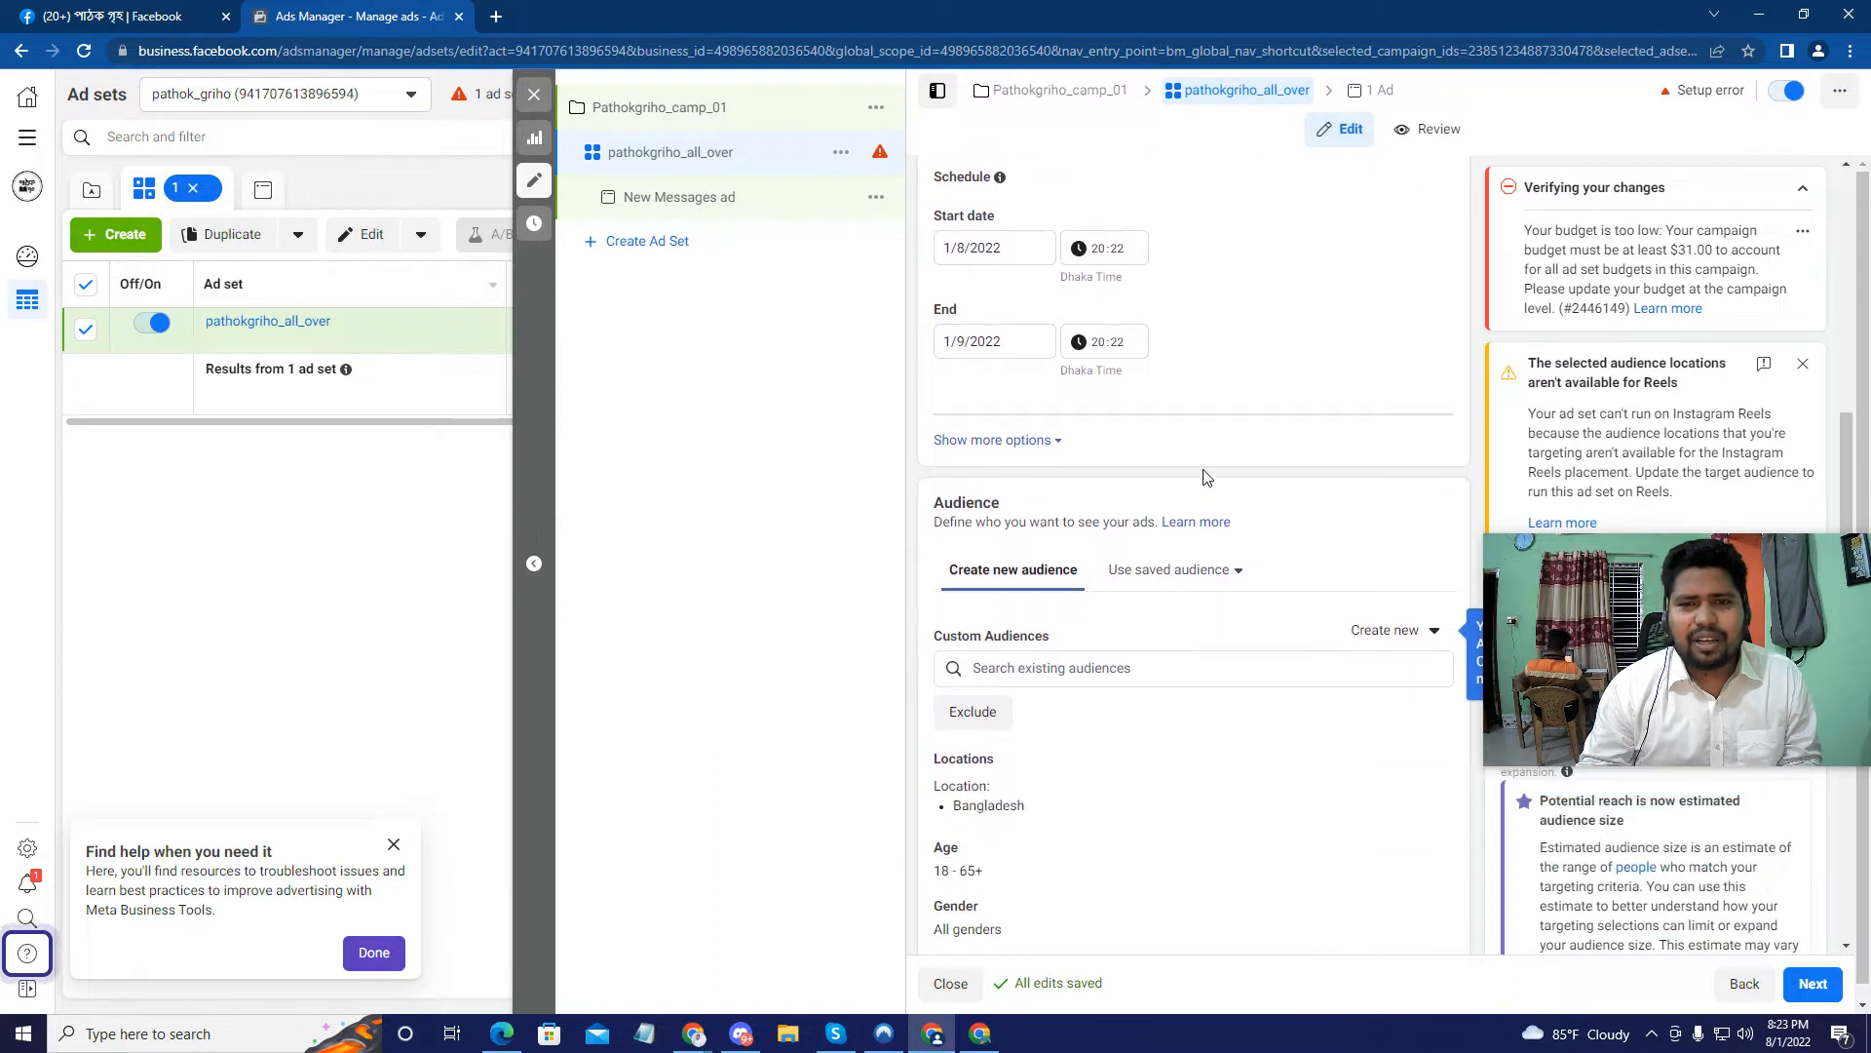
pyautogui.scroll(3, 1207, 476)
pyautogui.scroll(-1, 1205, 476)
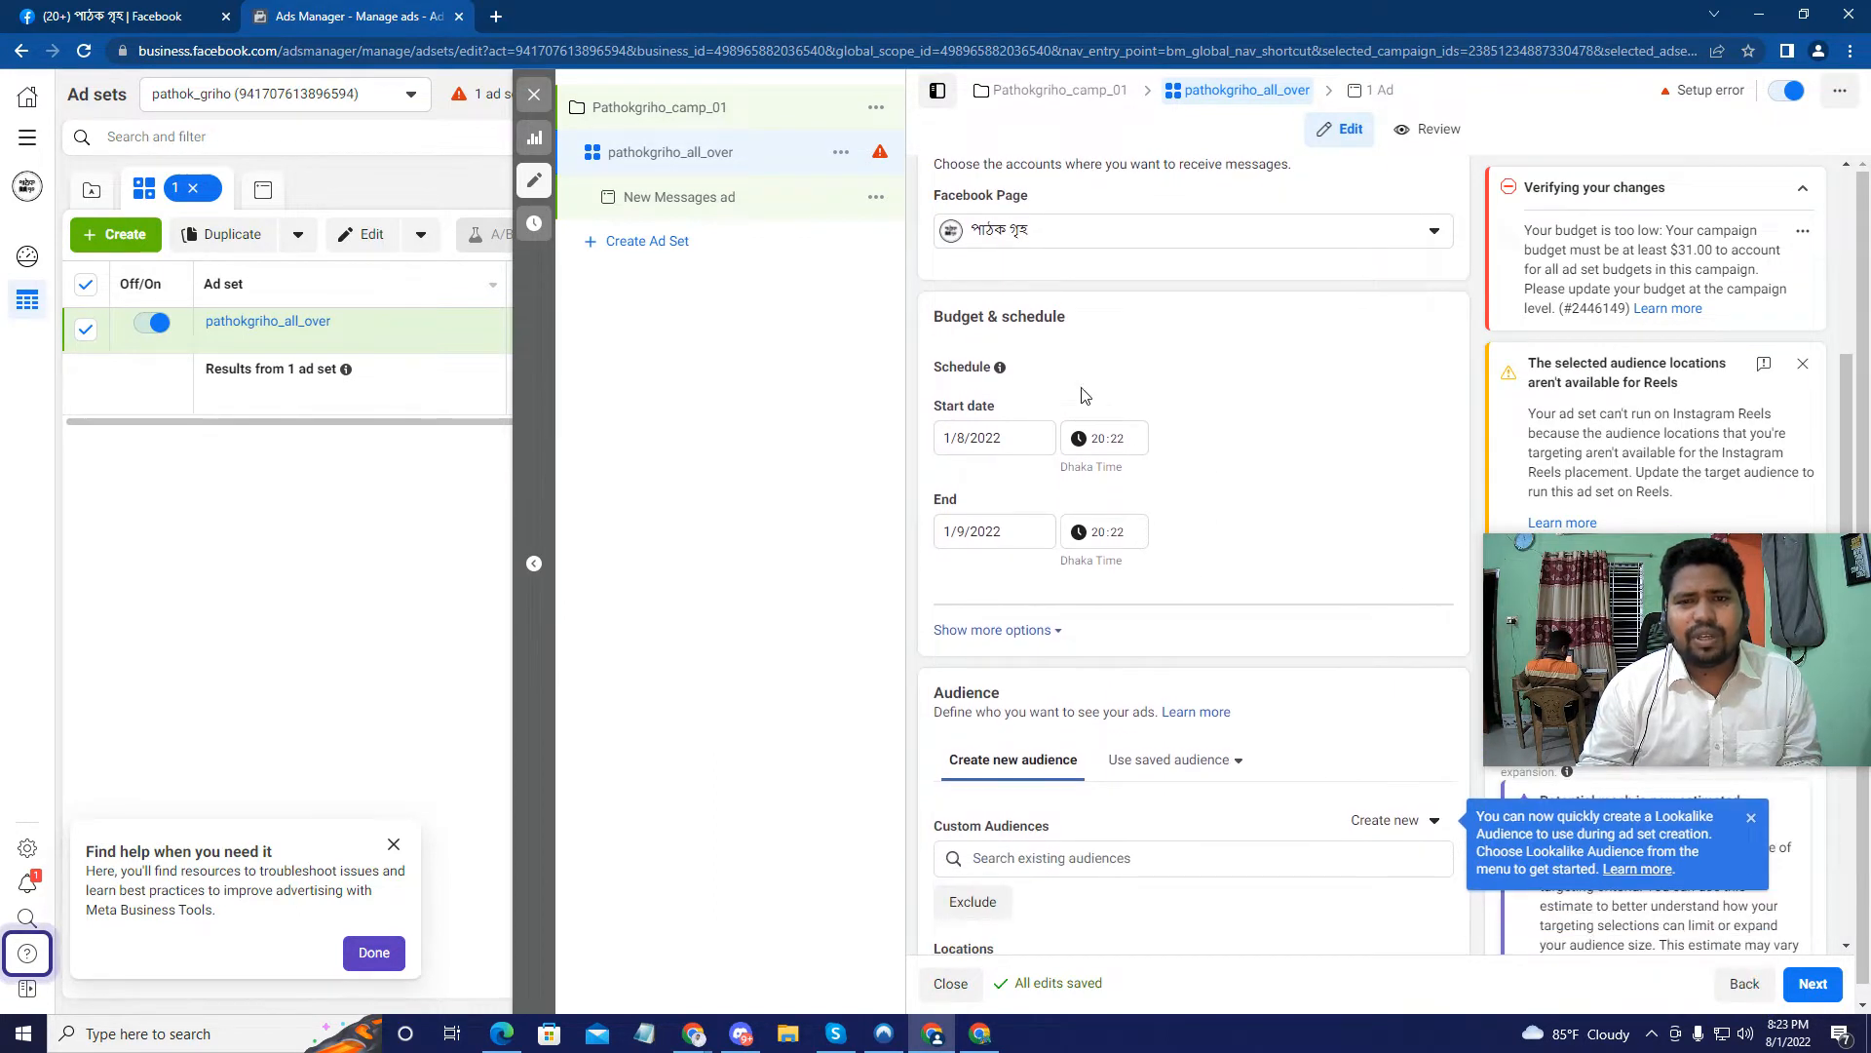
pyautogui.scroll(6, 1111, 303)
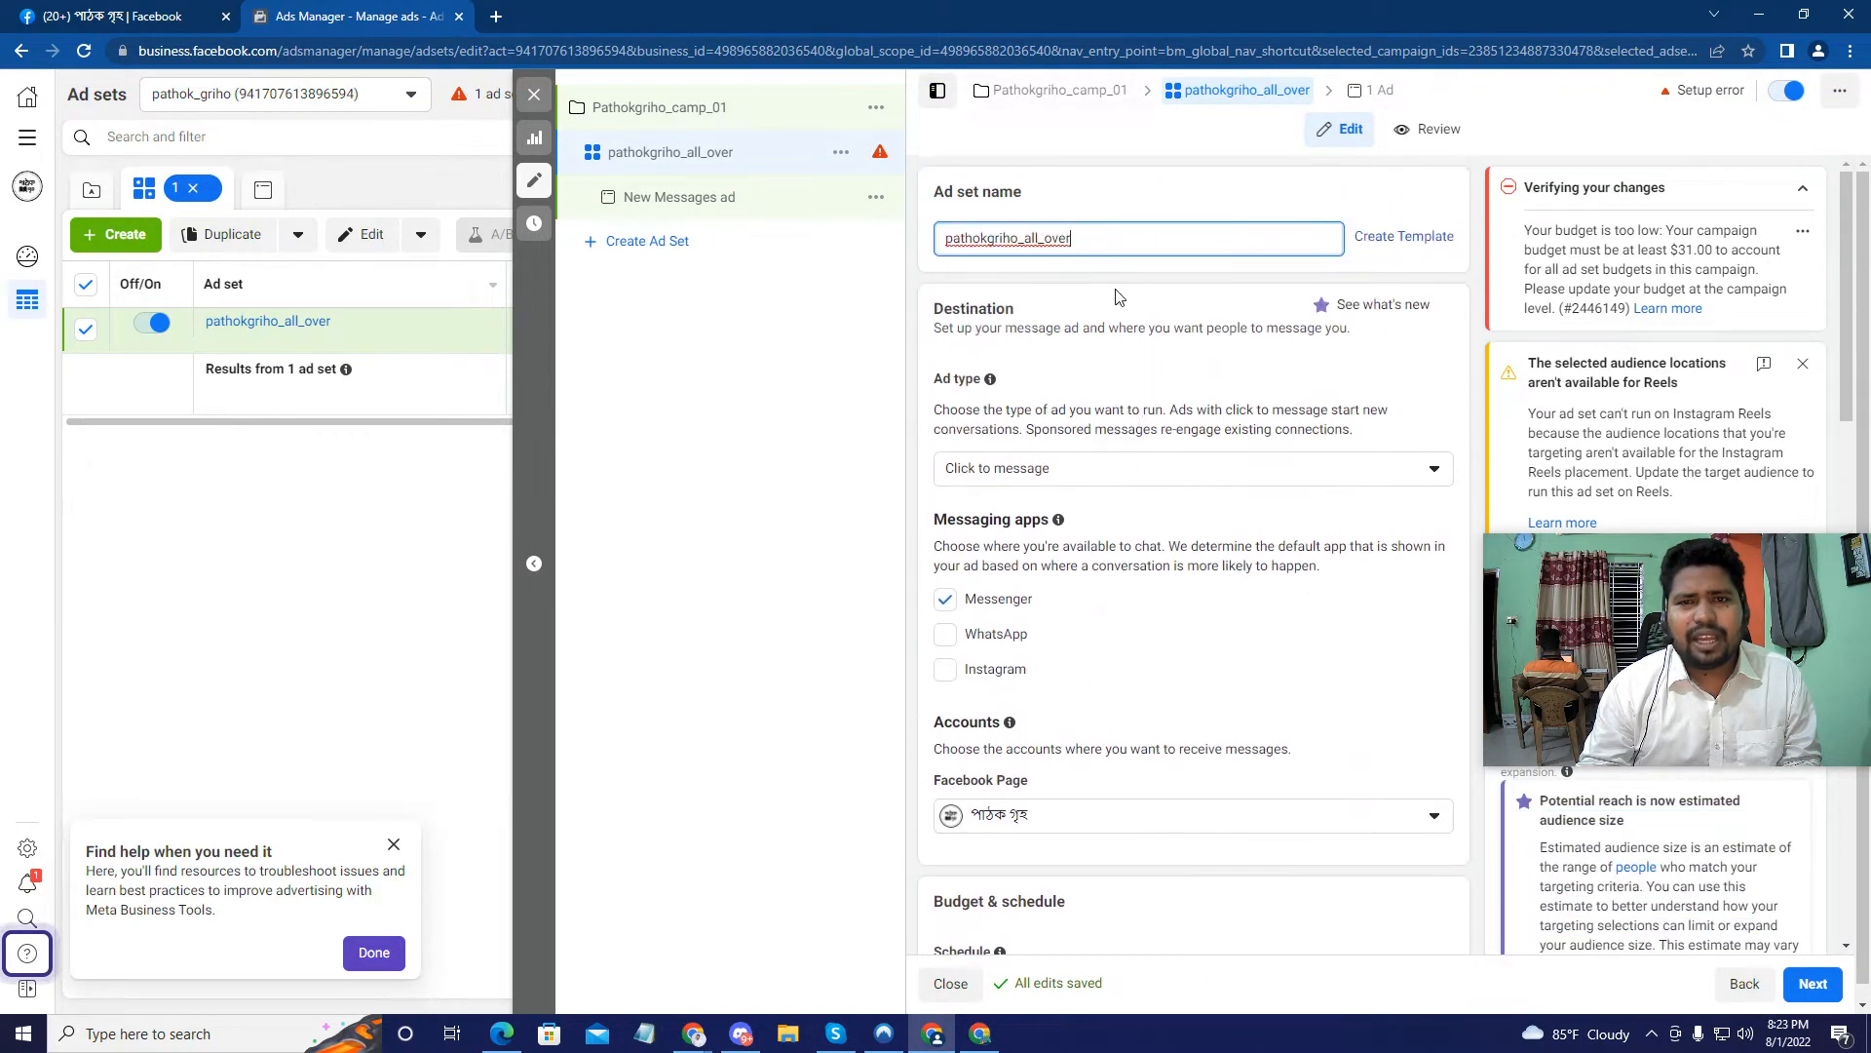
pyautogui.scroll(-2, 1077, 258)
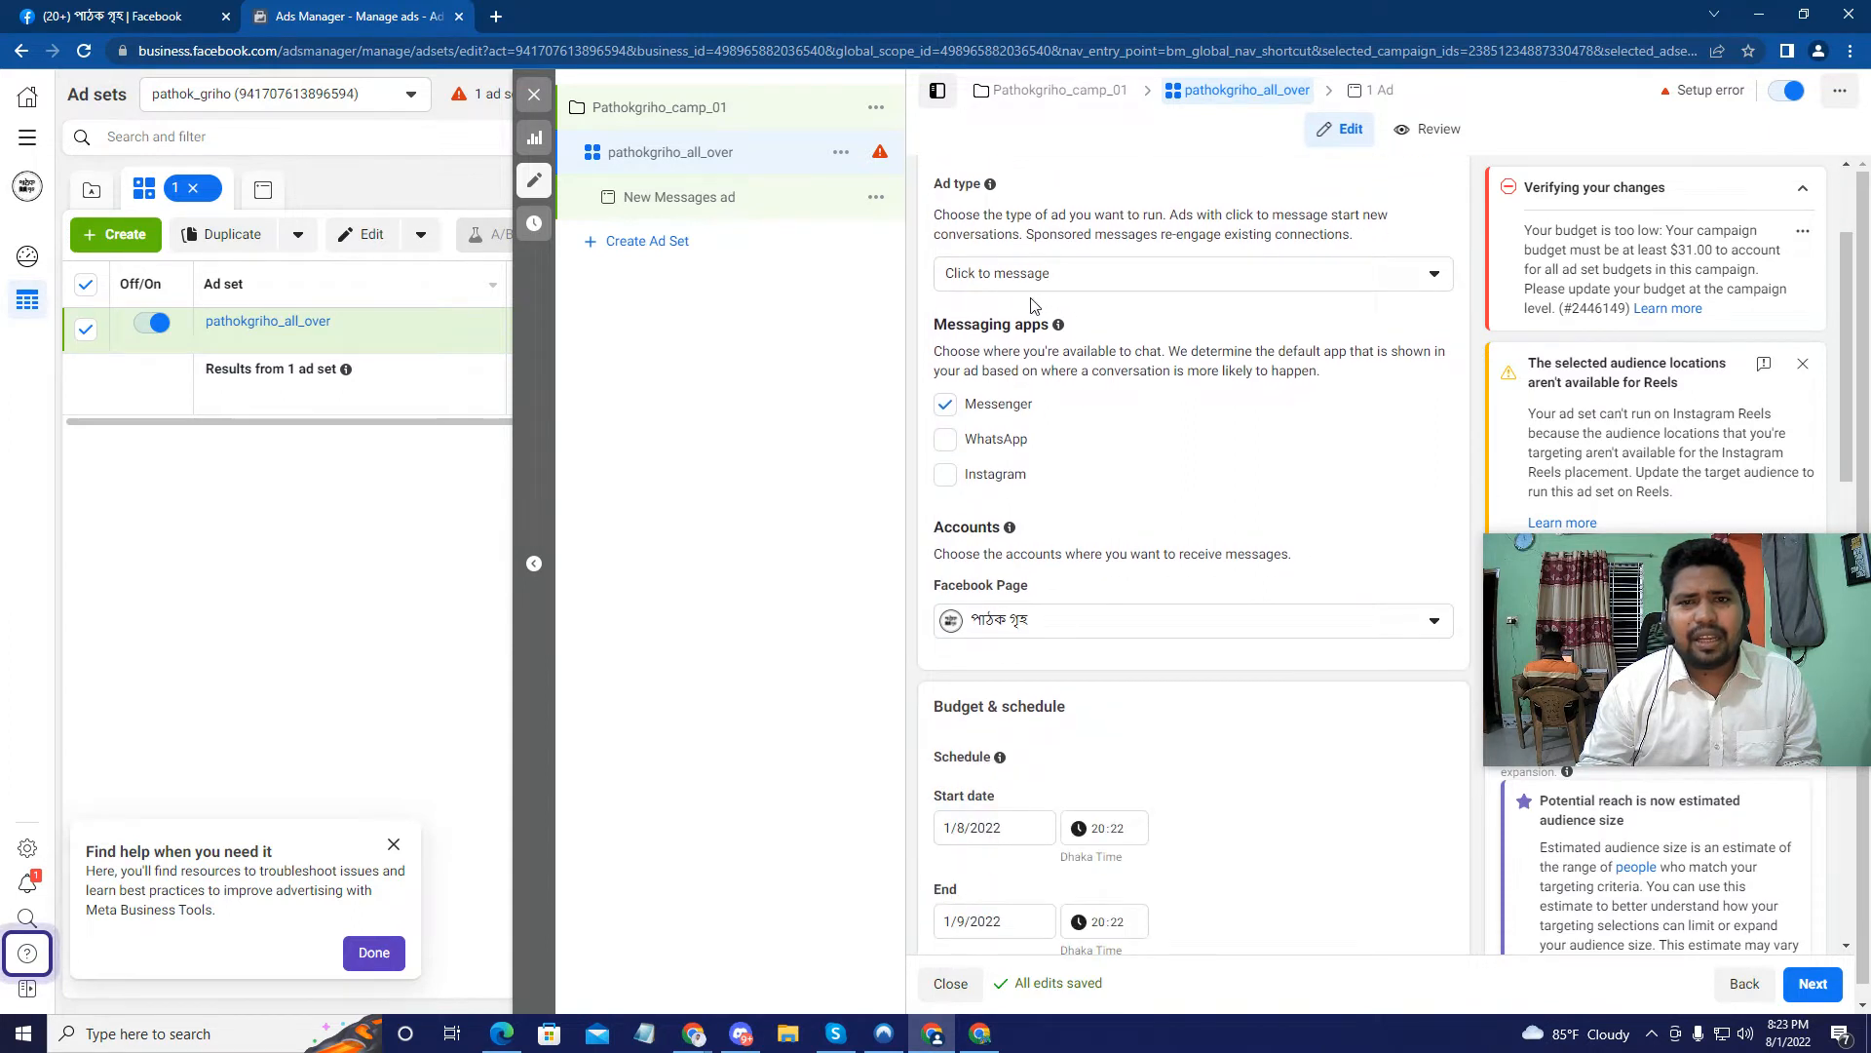
pyautogui.scroll(-3, 1043, 282)
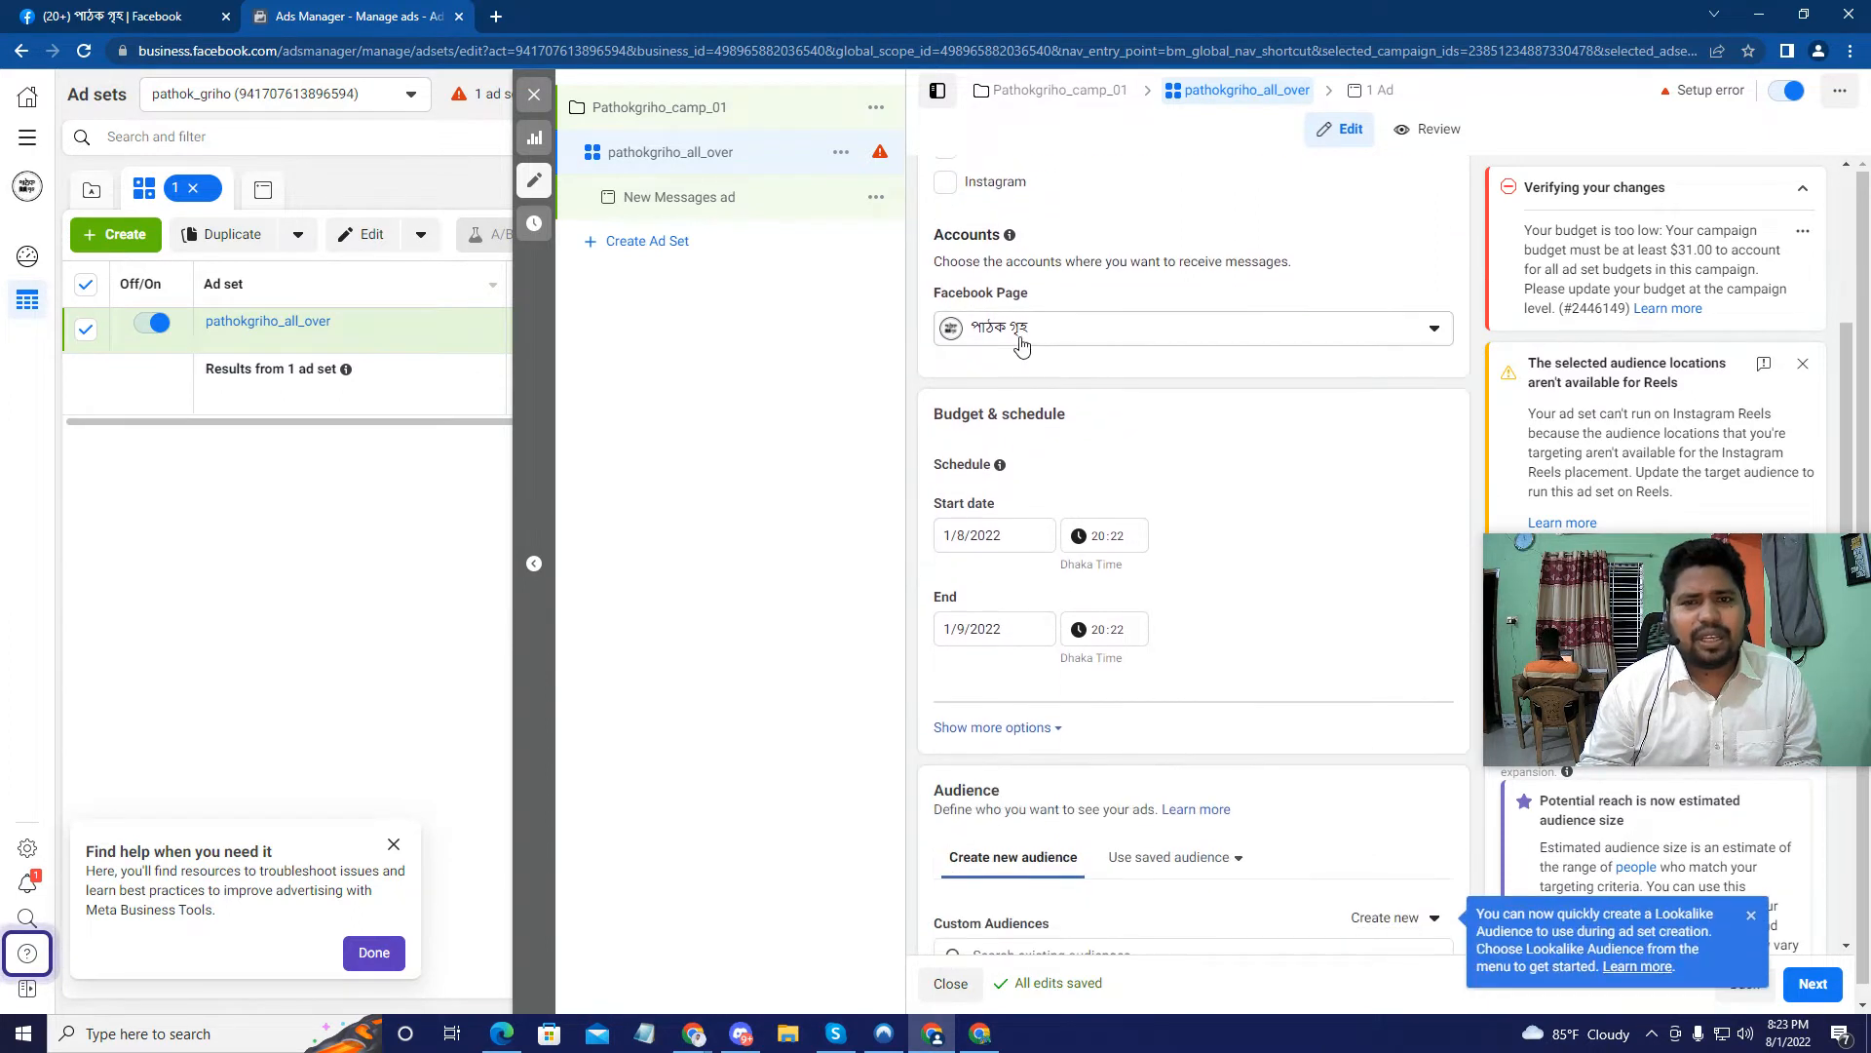
pyautogui.scroll(-2, 990, 414)
pyautogui.scroll(4, 1099, 435)
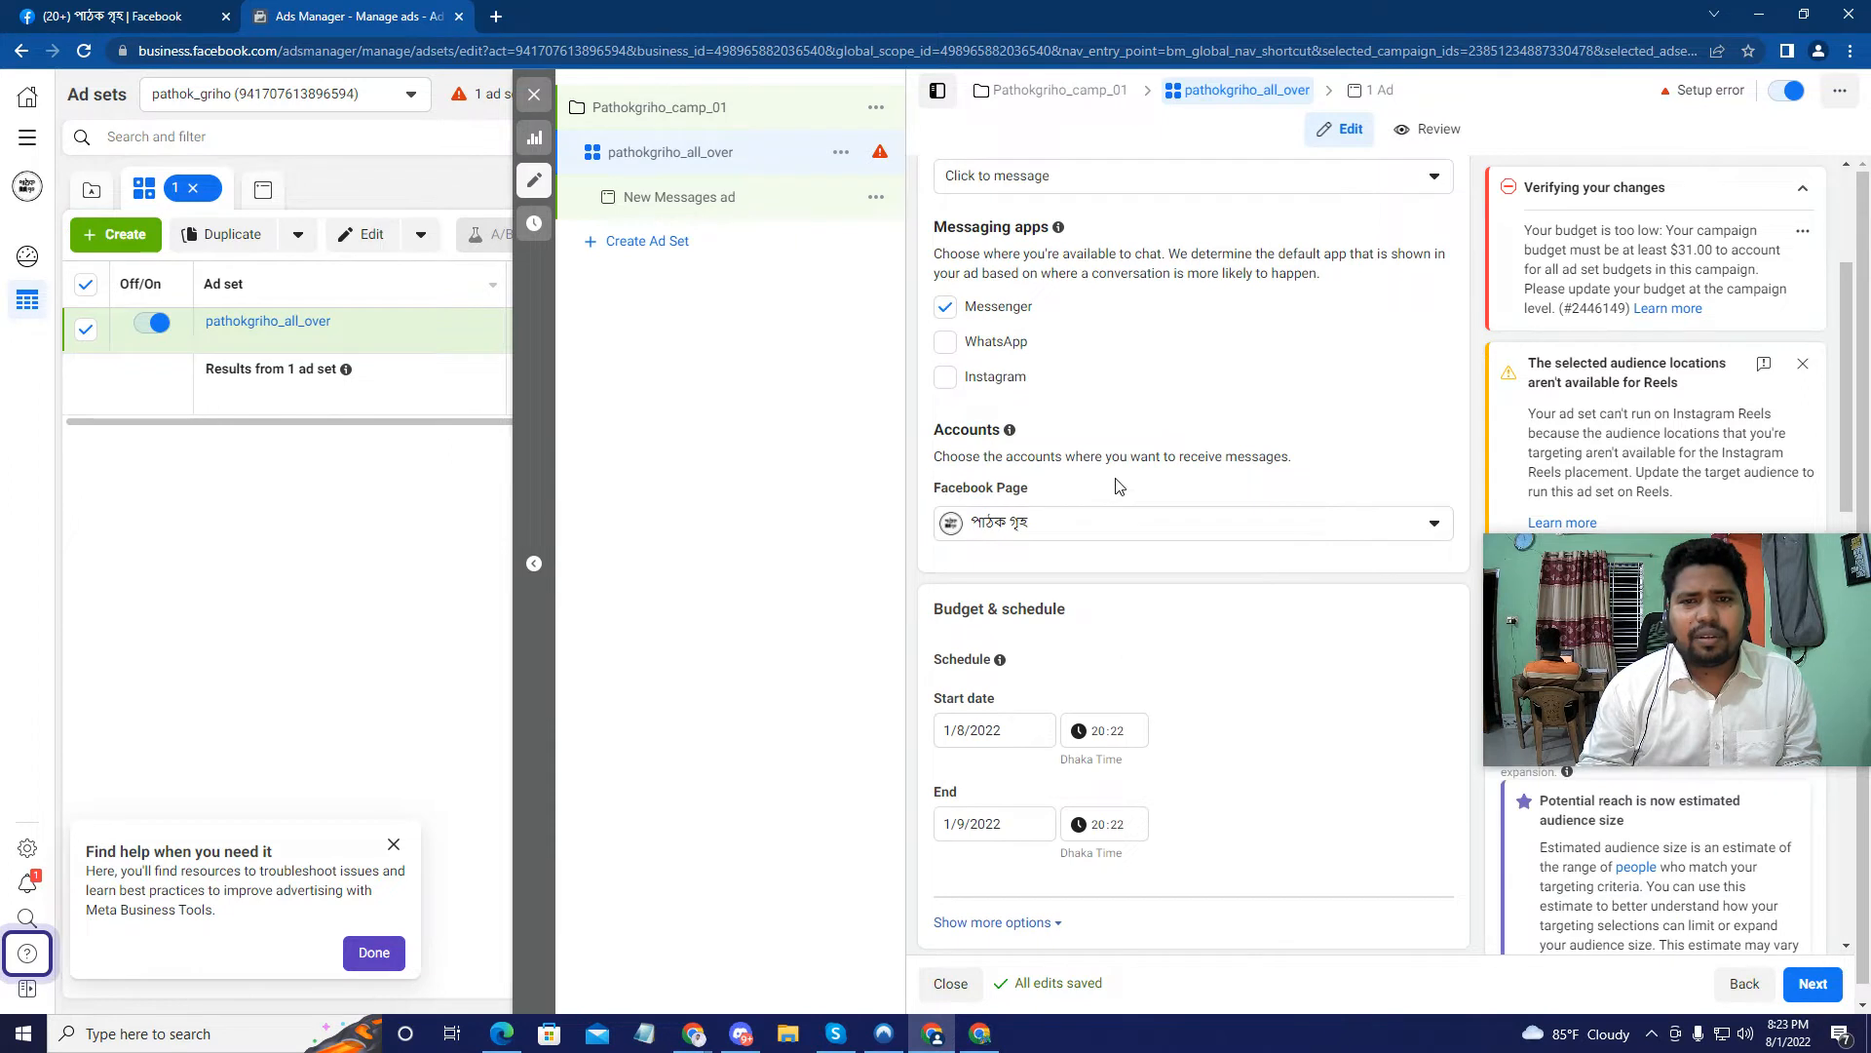
pyautogui.scroll(-2, 1111, 477)
pyautogui.scroll(-1, 1099, 480)
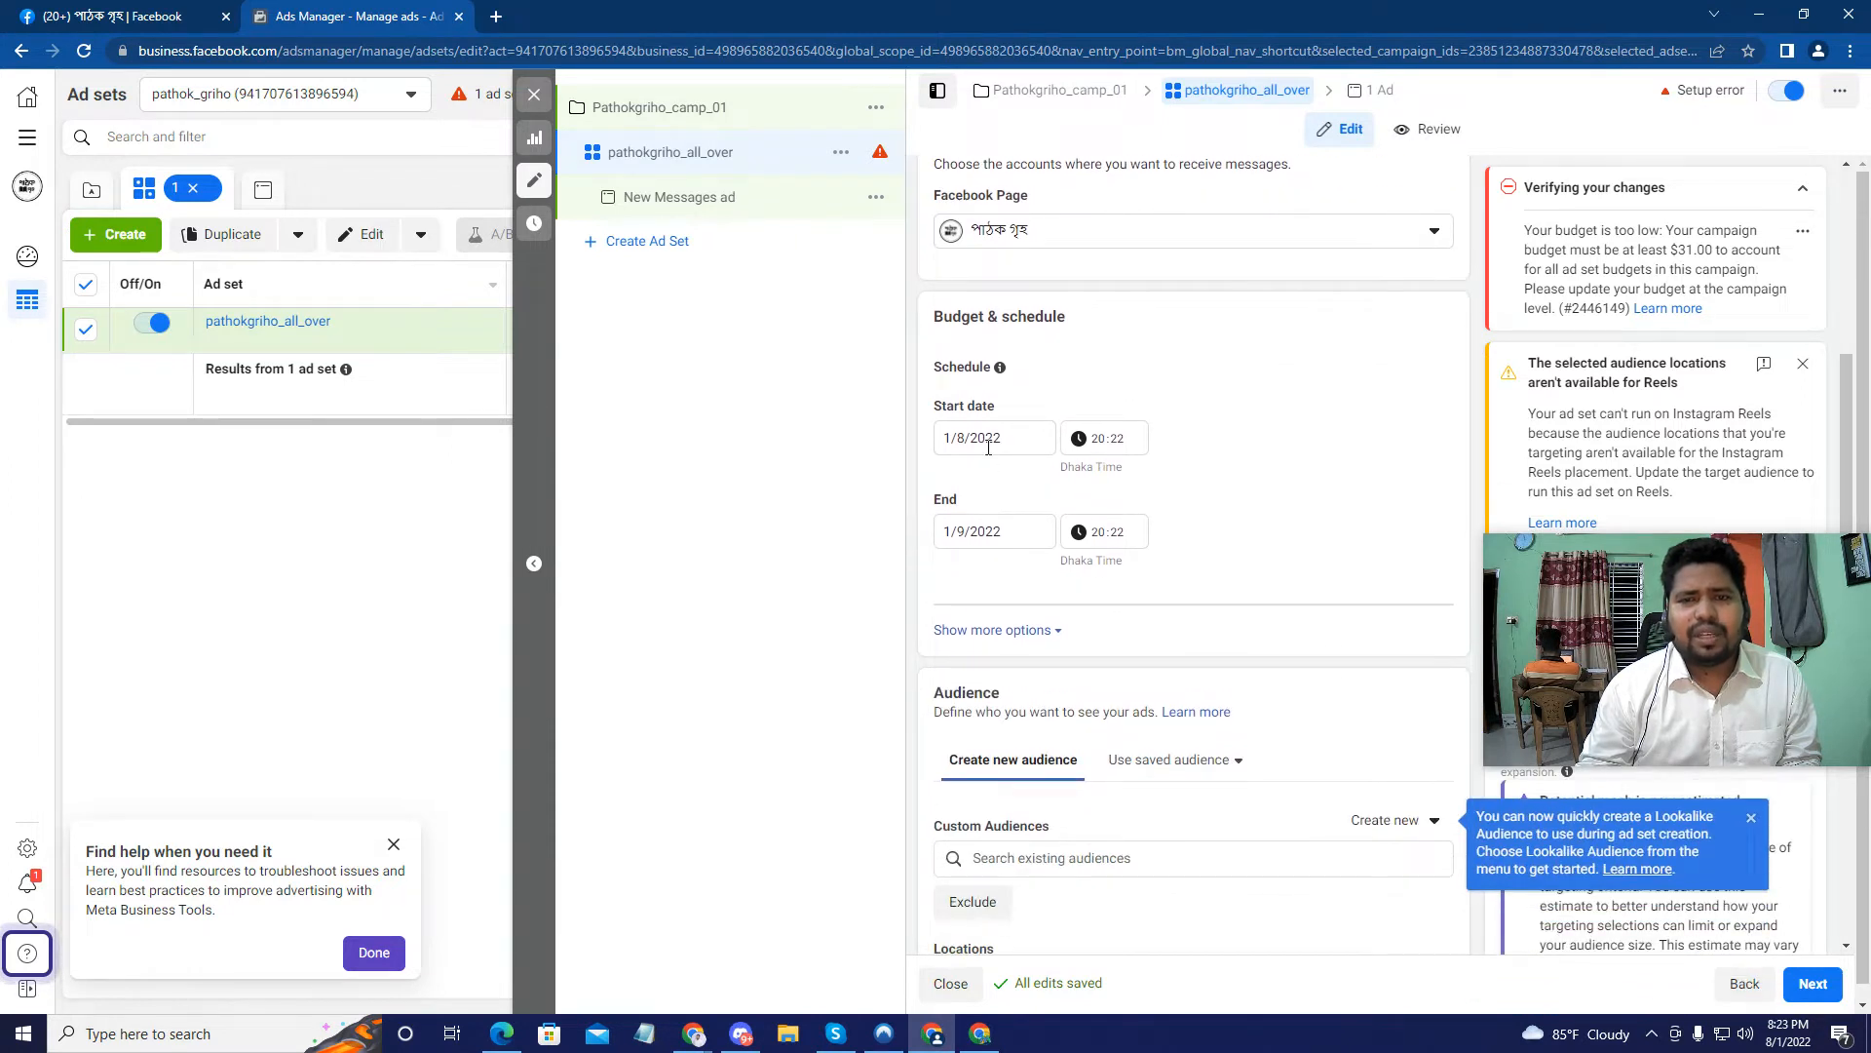